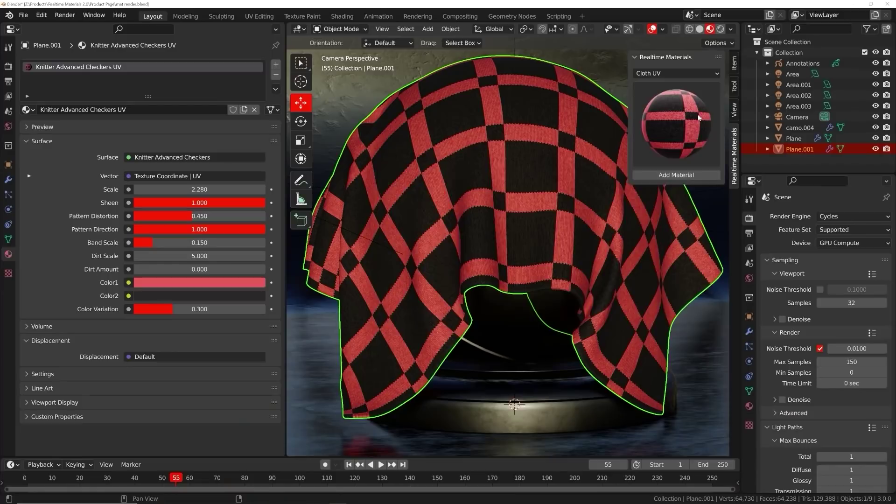
Apply the Knitter Picnic Cloth material to the draped cloth and change its Color1
{"action": "left_click", "coordinate": [699, 118]}
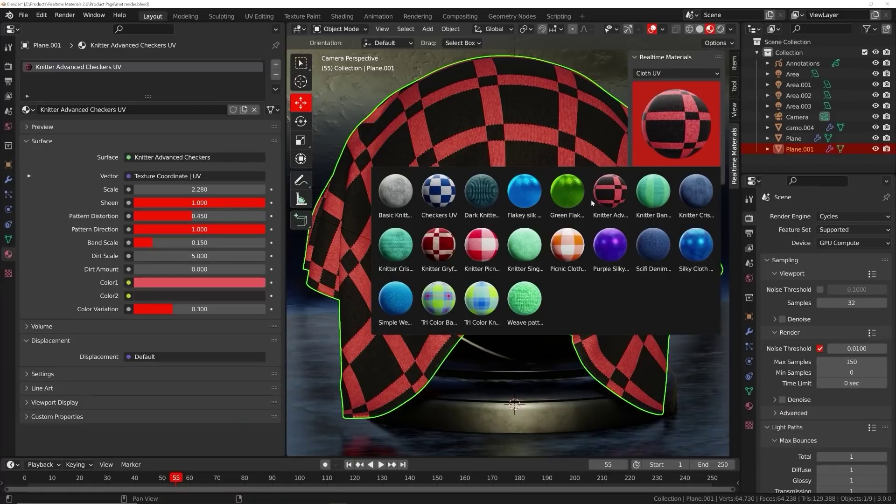
{"action": "left_click", "coordinate": [481, 248]}
{"action": "left_click", "coordinate": [668, 175]}
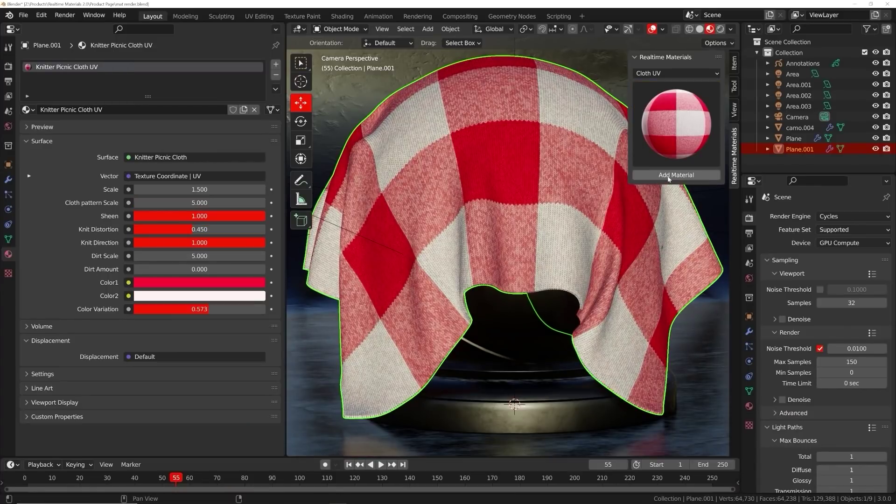
{"action": "left_click", "coordinate": [186, 282]}
{"action": "left_click", "coordinate": [167, 205]}
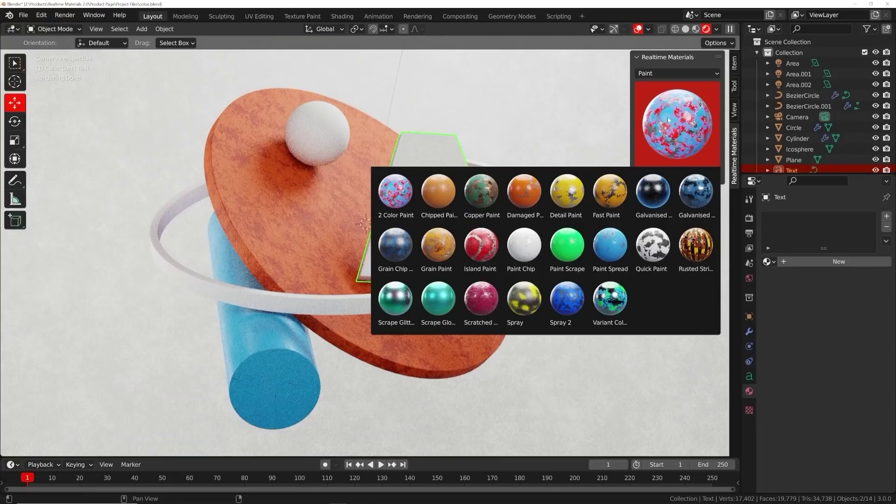
Apply the Chipped Paint material to the letter A and increase its first Chip Scale
{"action": "left_click", "coordinate": [443, 198]}
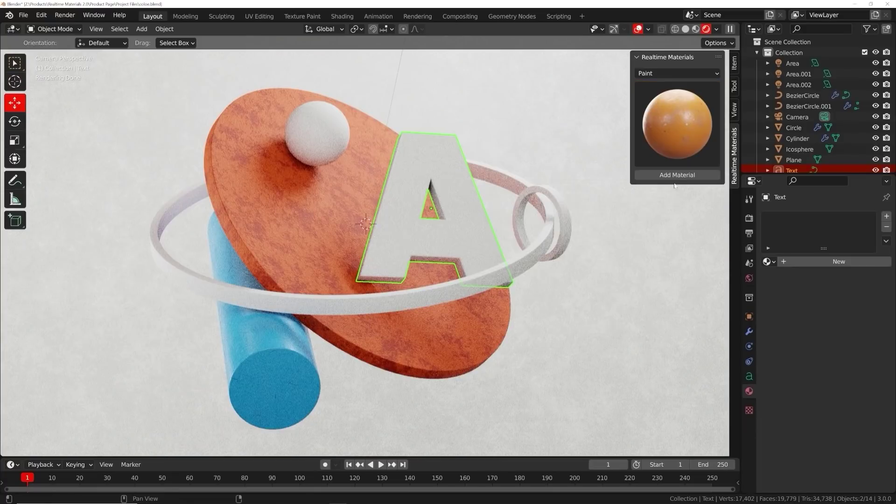
{"action": "left_click", "coordinate": [672, 175]}
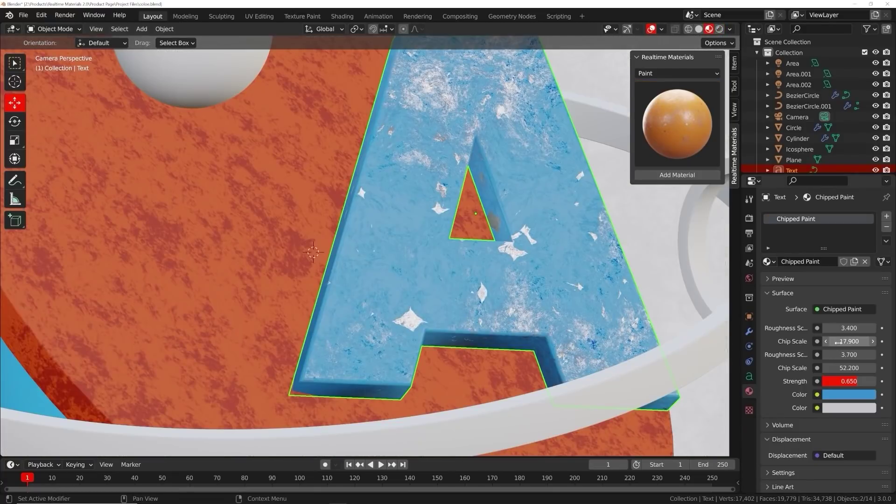
{"action": "left_click_drag", "start_coordinate": [842, 341], "coordinate": [859, 341]}
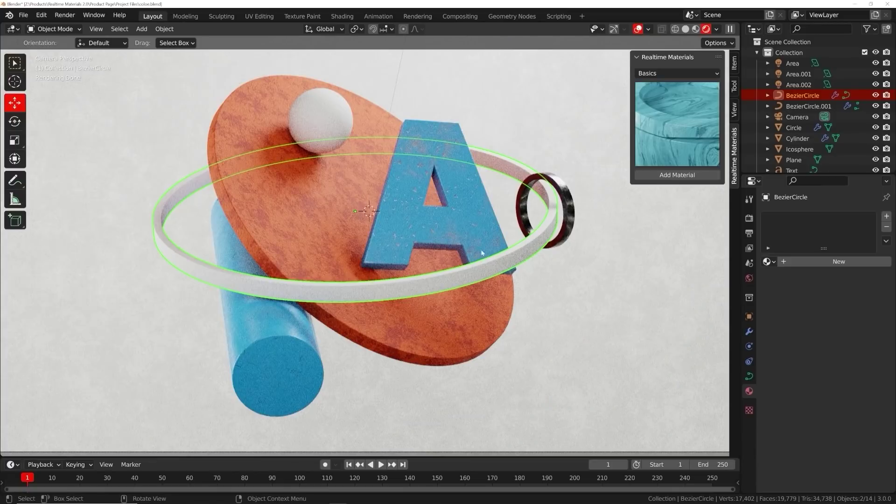
Apply Basic Wood to the large ring with a different wood color, and increase the Randomness of the cylinder's Basic Scratches material
{"action": "left_click", "coordinate": [671, 176]}
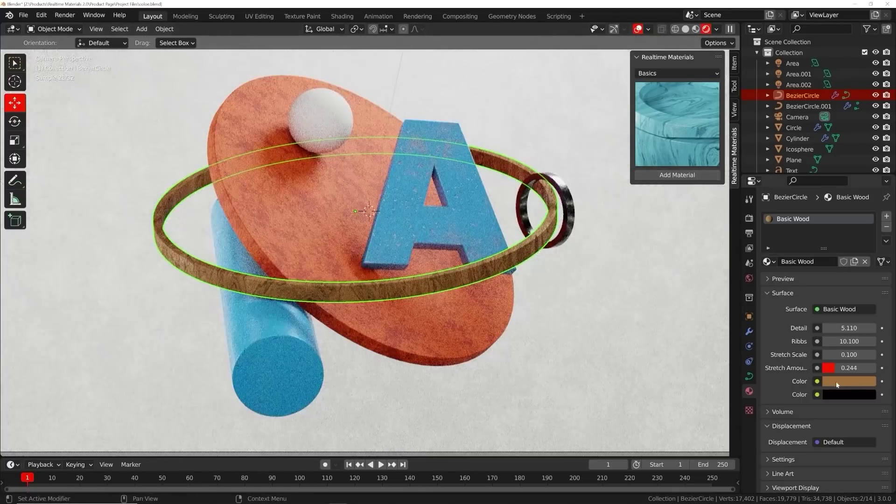
{"action": "left_click", "coordinate": [847, 381]}
{"action": "left_click", "coordinate": [833, 234]}
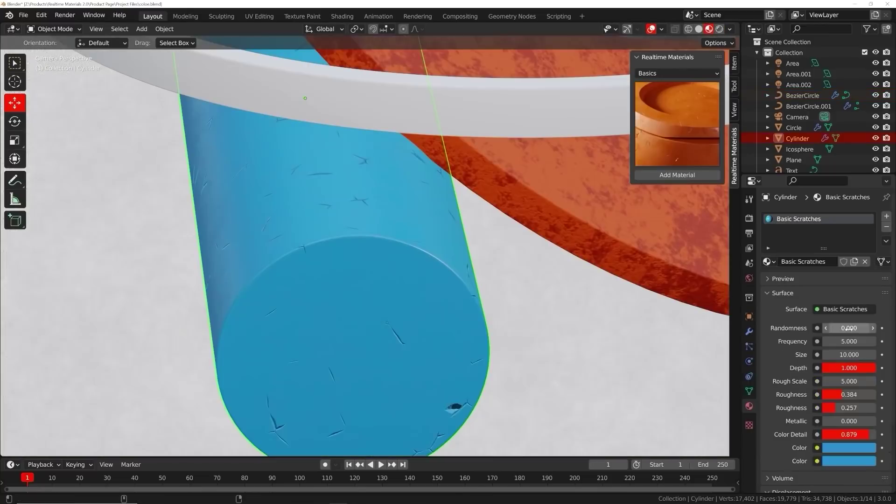
{"action": "left_click_drag", "start_coordinate": [848, 328], "coordinate": [865, 328]}
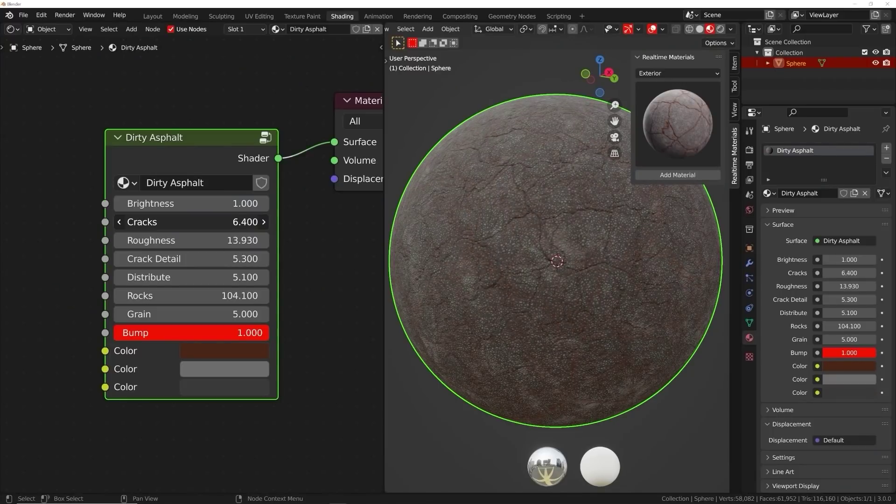
Change the second color of the sphere's Dirty Asphalt material and raise the Master Glass roughness on the helmet visor
{"action": "left_click", "coordinate": [224, 369]}
{"action": "left_click_drag", "start_coordinate": [326, 173], "coordinate": [327, 172]}
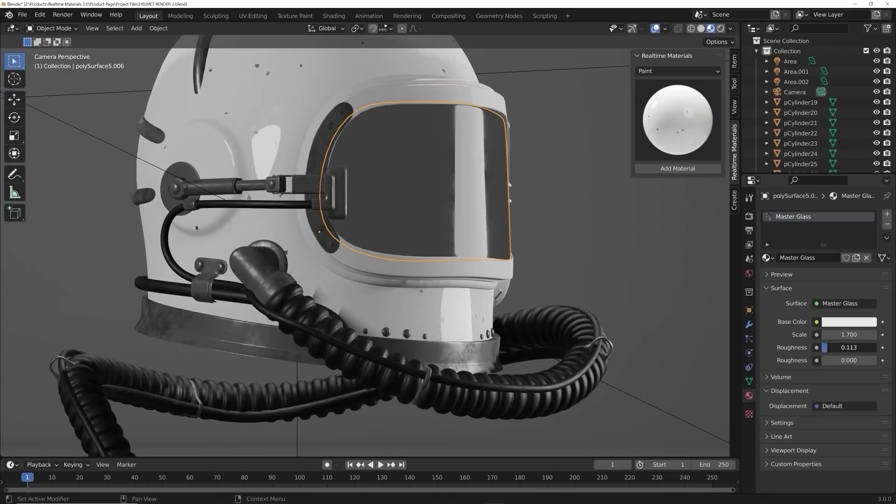
{"action": "left_click_drag", "start_coordinate": [849, 347], "coordinate": [868, 347]}
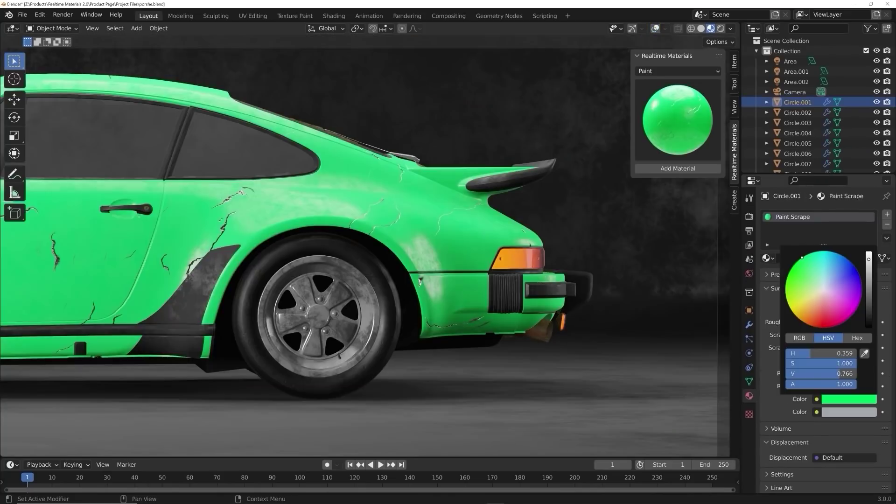
Change the green car's Paint Scrape color and increase the Missing Pattern value of the Terrazzo_6 material
{"action": "left_click", "coordinate": [860, 289]}
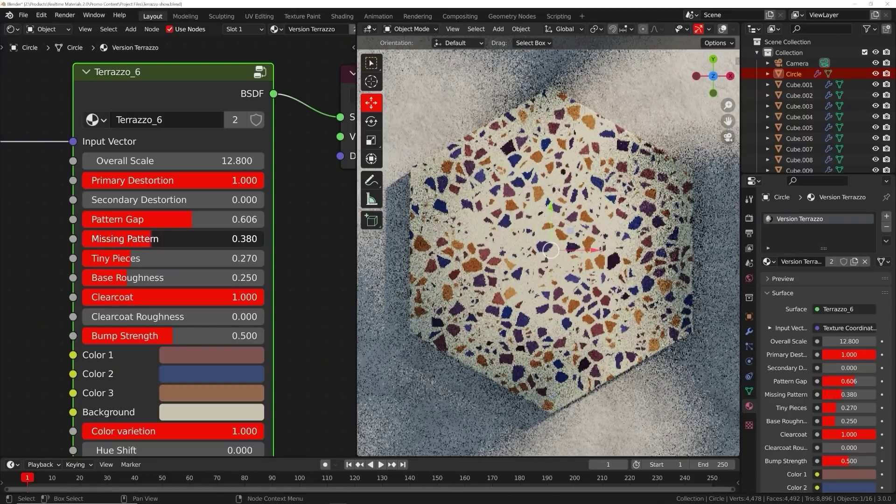
{"action": "left_click_drag", "start_coordinate": [152, 239], "coordinate": [158, 240]}
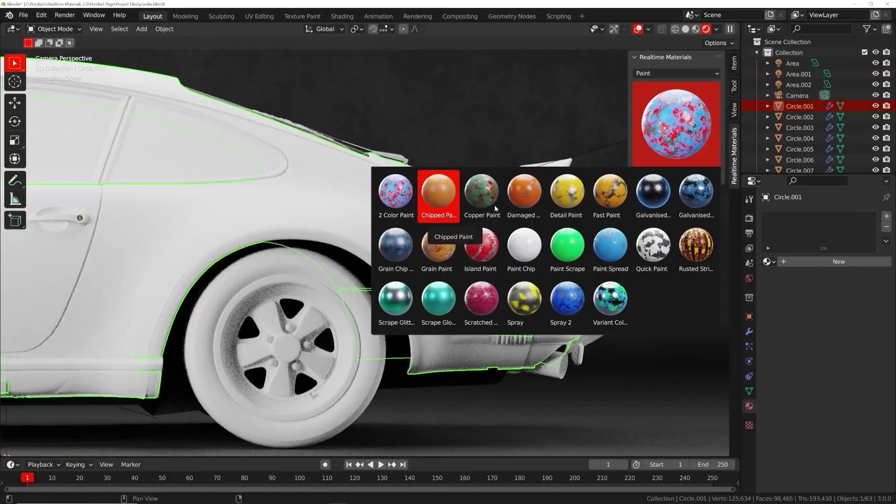
Apply the Chipped Paint material to the car body and switch the material library to the Surfaces category
{"action": "left_click", "coordinate": [440, 200]}
{"action": "left_click", "coordinate": [676, 73]}
{"action": "left_click", "coordinate": [662, 89]}
{"action": "left_click", "coordinate": [676, 73]}
{"action": "left_click", "coordinate": [662, 261]}
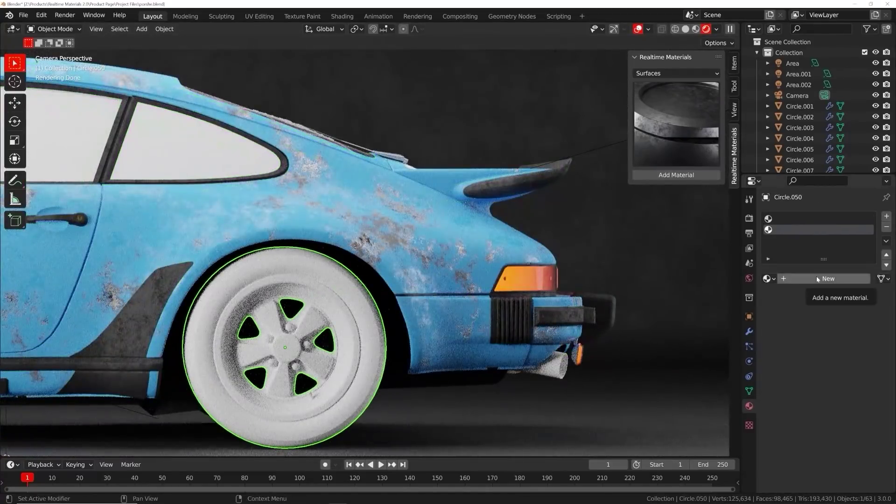
Add a dark material from the Metal category to the wheel's second material slot and select the wheel's first slot
{"action": "left_click", "coordinate": [676, 73]}
{"action": "left_click", "coordinate": [651, 98]}
{"action": "left_click", "coordinate": [676, 124]}
{"action": "left_click", "coordinate": [651, 275]}
{"action": "left_click", "coordinate": [665, 175]}
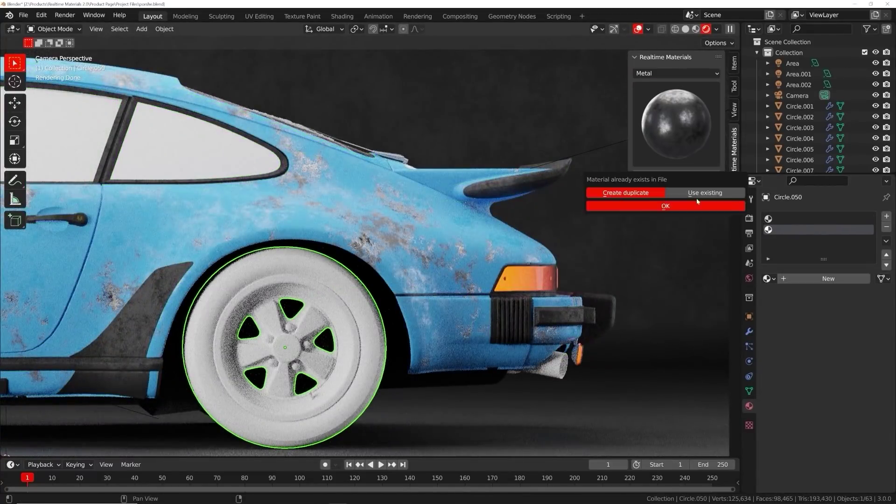
{"action": "left_click", "coordinate": [665, 206]}
{"action": "left_click", "coordinate": [816, 219]}
Add a material from the Basics category to the car's side window
{"action": "left_click", "coordinate": [673, 76]}
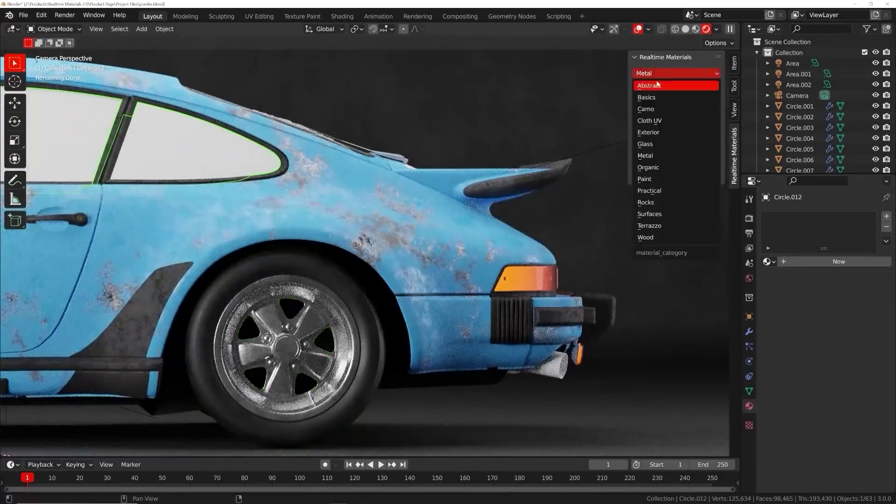
{"action": "left_click", "coordinate": [646, 97]}
{"action": "left_click", "coordinate": [676, 175]}
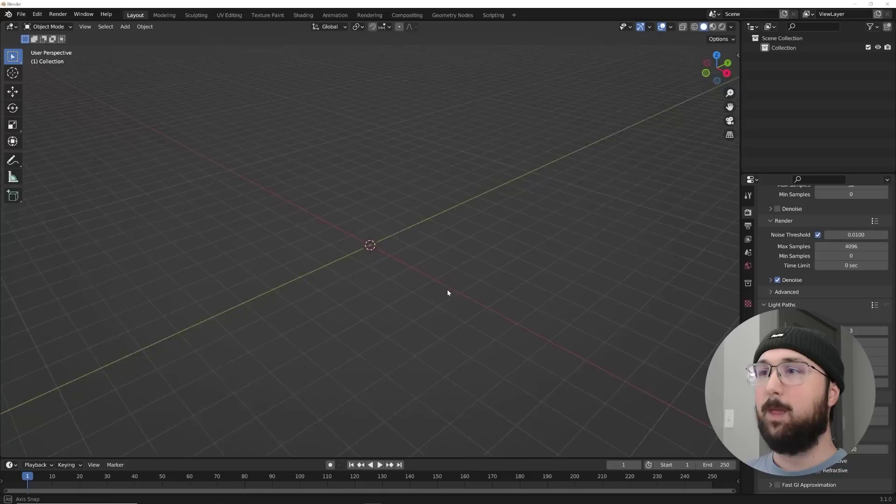
Keep Cycles as the render engine and set its device to GPU Compute
{"action": "middle_click_drag", "start_coordinate": [446, 292], "coordinate": [198, 178]}
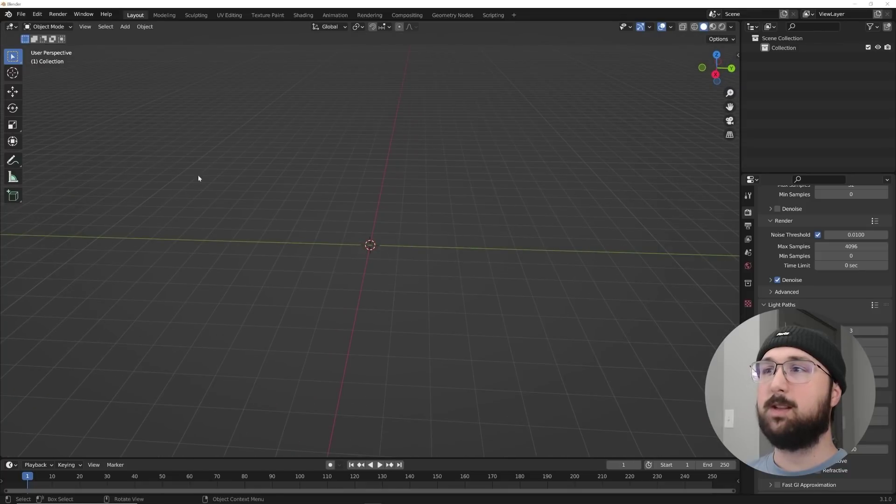
{"action": "scroll", "coordinate": [821, 336], "scroll_direction": "up", "scroll_amount": 10}
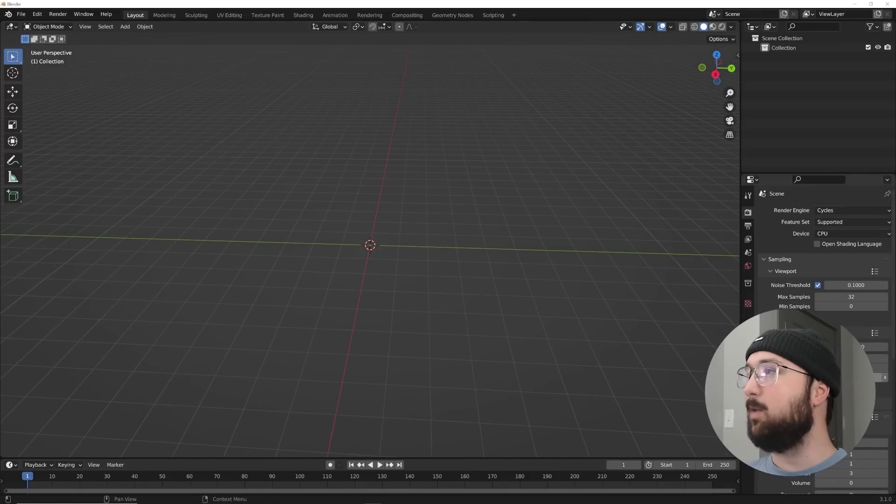
{"action": "left_click", "coordinate": [840, 212]}
{"action": "left_click", "coordinate": [841, 212]}
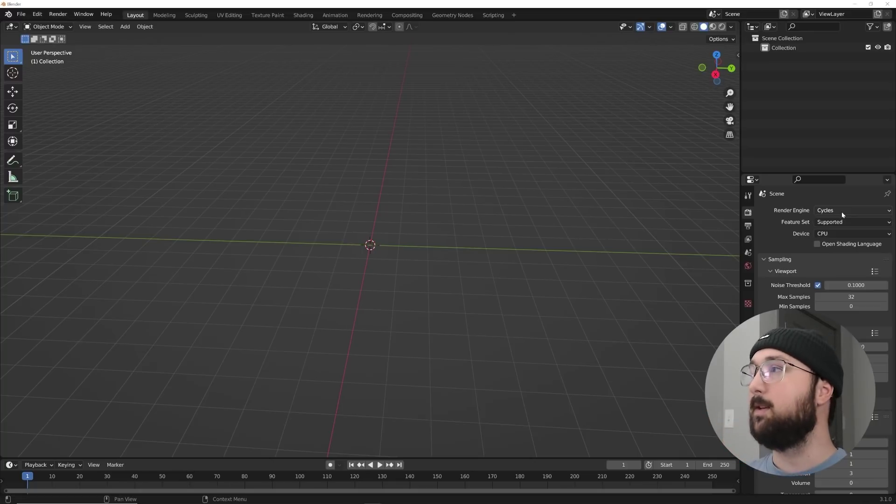
{"action": "left_click", "coordinate": [840, 233]}
{"action": "left_click", "coordinate": [833, 254]}
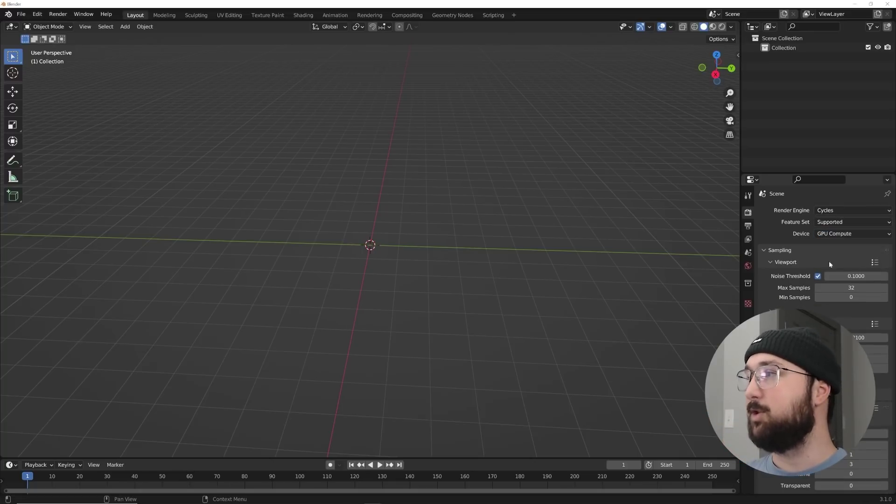
Review the light path settings and set the render Max Samples to 500
{"action": "scroll", "coordinate": [828, 303], "scroll_direction": "down", "scroll_amount": 5}
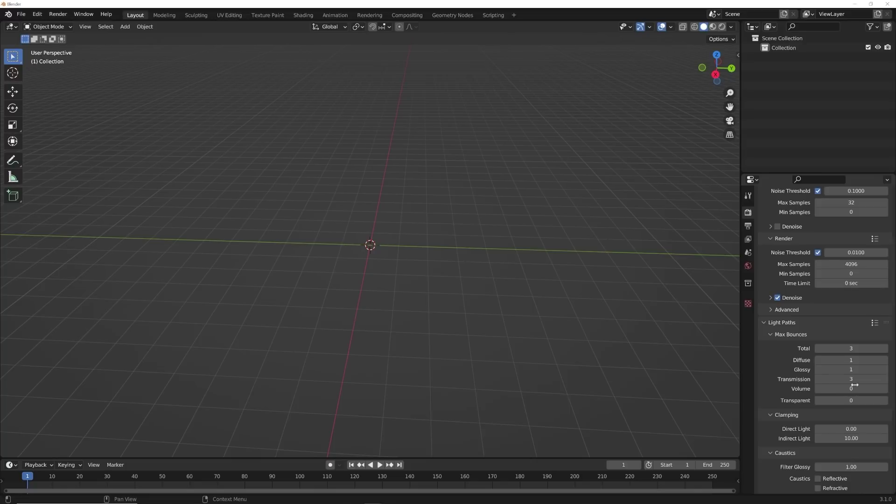
{"action": "scroll", "coordinate": [842, 410], "scroll_direction": "down", "scroll_amount": 3}
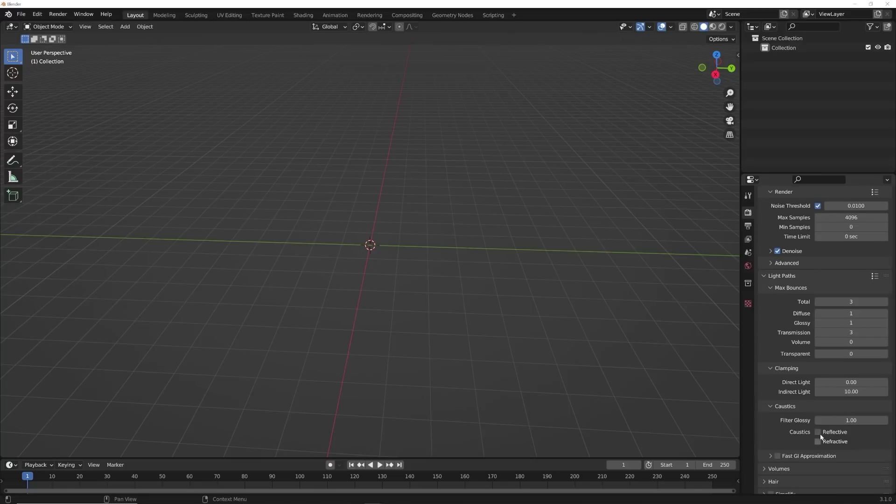
{"action": "scroll", "coordinate": [820, 437], "scroll_direction": "up", "scroll_amount": 6}
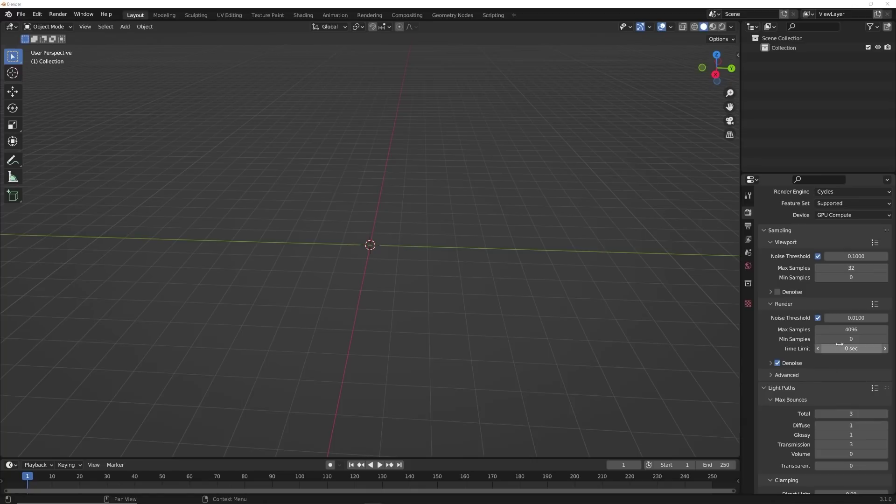
{"action": "double_click", "coordinate": [851, 330]}
{"action": "key", "text": "Return"}
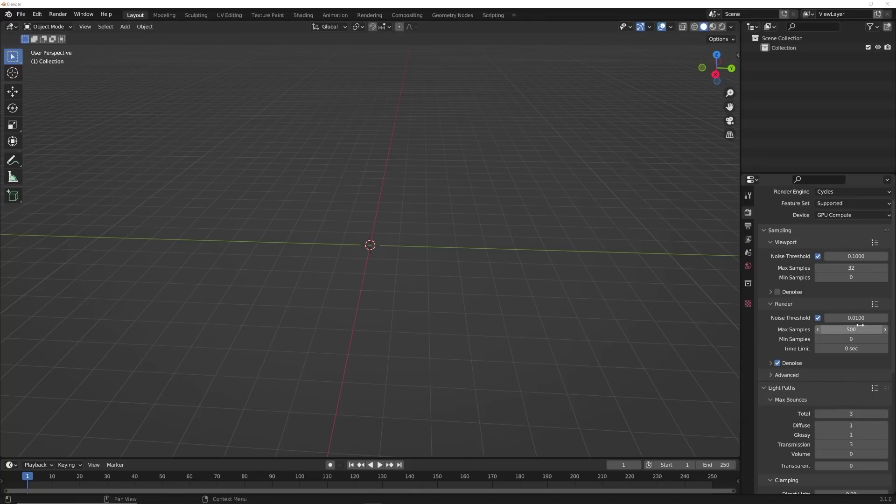
Add a mesh plane at the center of the empty scene
{"action": "middle_click_drag", "start_coordinate": [438, 312], "coordinate": [422, 282]}
{"action": "key", "text": "shift+a"}
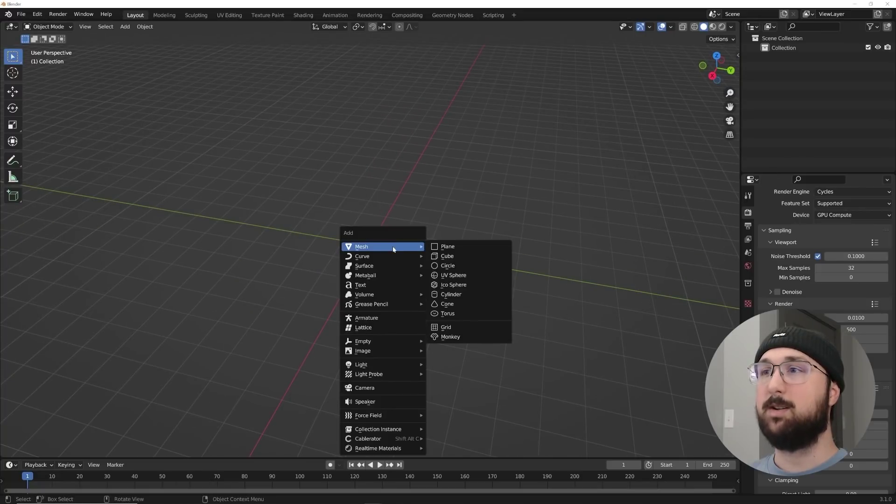
{"action": "left_click", "coordinate": [452, 246]}
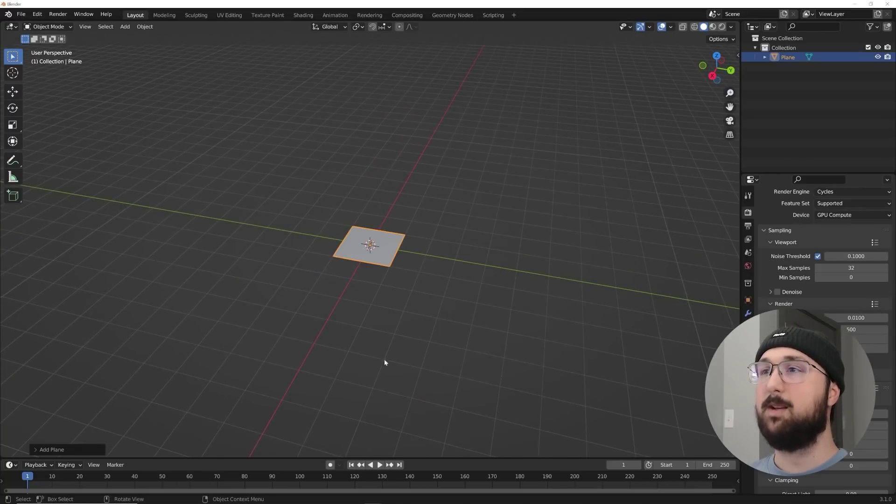
In the Geometry Nodes workspace, create a new node tree for the plane and delete its Group Input node
{"action": "left_click", "coordinate": [451, 15]}
{"action": "left_click_drag", "start_coordinate": [311, 265], "coordinate": [279, 252]}
{"action": "scroll", "coordinate": [388, 219], "scroll_direction": "up", "scroll_amount": 6}
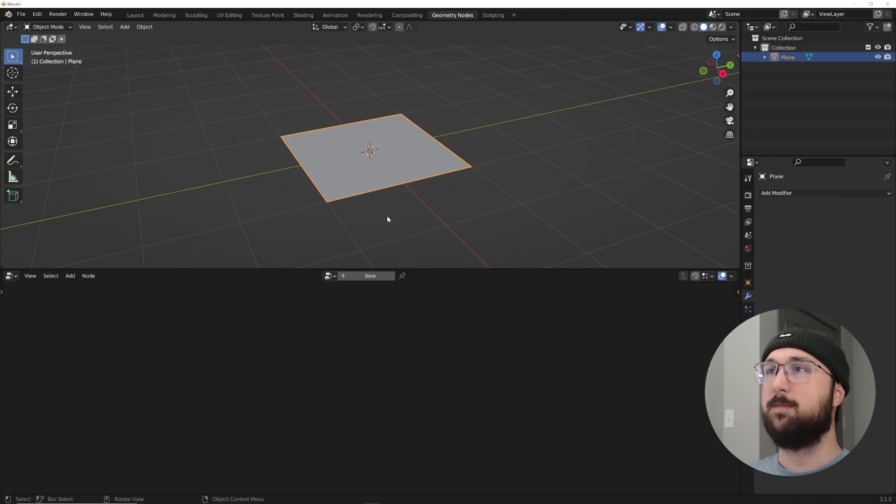
{"action": "left_click", "coordinate": [381, 280]}
{"action": "left_click", "coordinate": [158, 408]}
{"action": "key", "text": "x"}
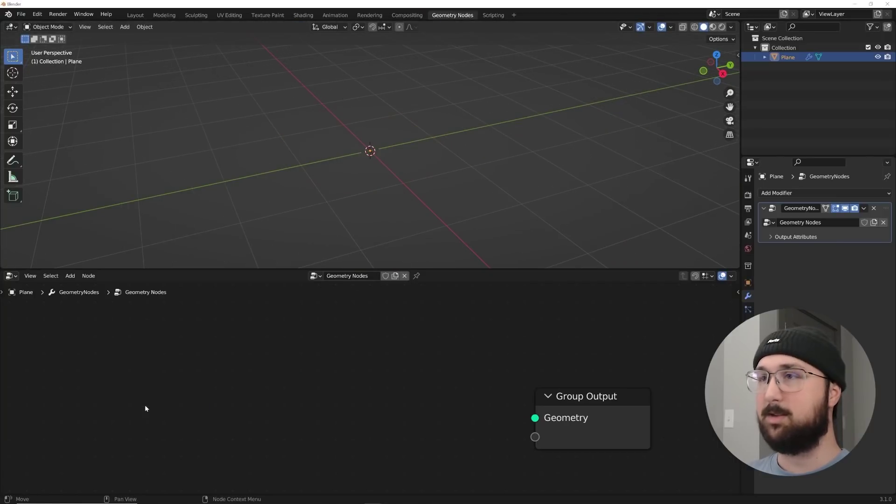
Add a Grid mesh primitive node and connect its Mesh output to the Group Output's Geometry input
{"action": "key", "text": "shift+a"}
{"action": "mouse_move", "coordinate": [145, 409]}
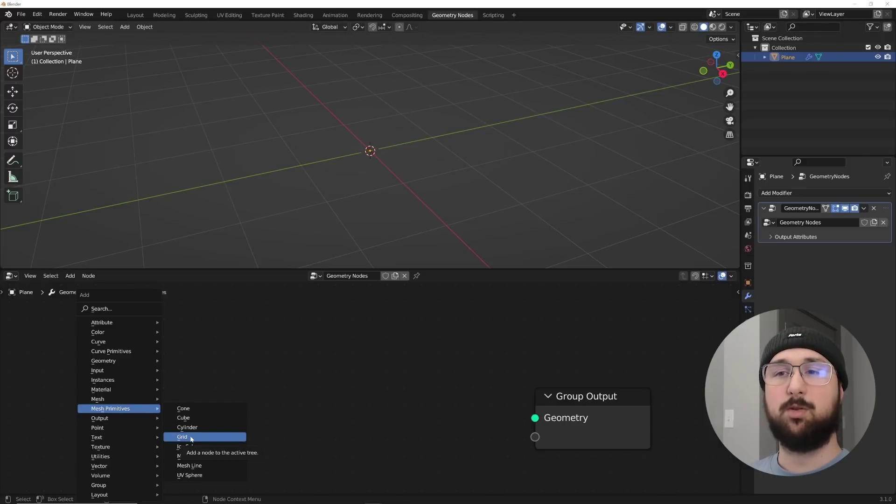
{"action": "key", "text": "shift+a"}
{"action": "mouse_move", "coordinate": [269, 359]}
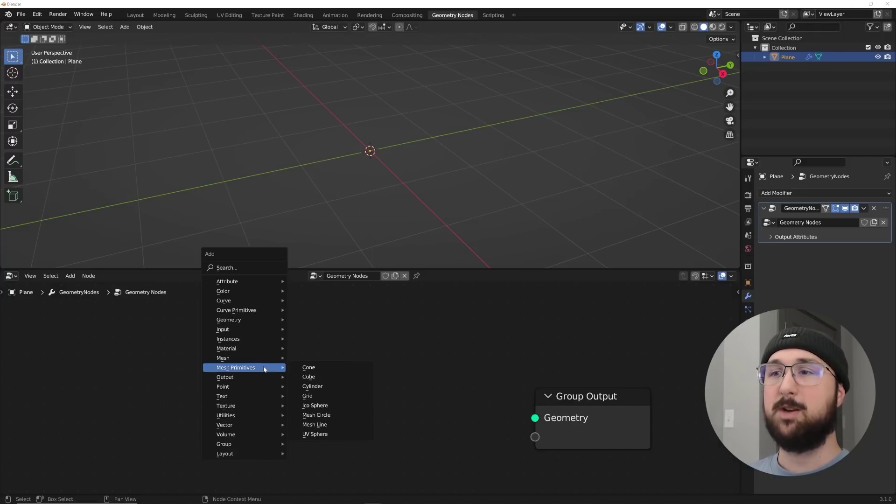
{"action": "left_click", "coordinate": [322, 400]}
{"action": "left_click", "coordinate": [303, 405]}
{"action": "left_click_drag", "start_coordinate": [308, 404], "coordinate": [534, 419]}
Set the Grid node's Size Y to 9 m, leaving Size X at 1 m
{"action": "left_click", "coordinate": [249, 425]}
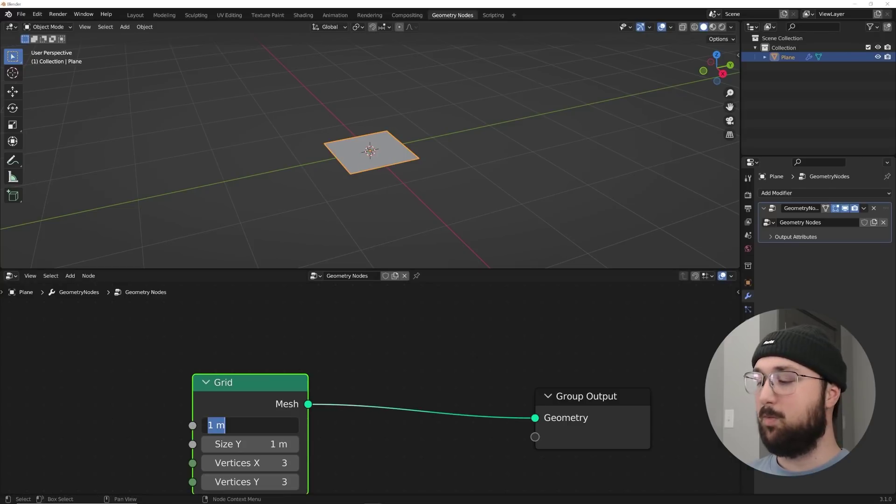
{"action": "left_click", "coordinate": [240, 444]}
{"action": "left_click", "coordinate": [240, 444]}
{"action": "type", "text": "8"}
{"action": "key", "text": "Return"}
{"action": "left_click", "coordinate": [268, 445]}
{"action": "type", "text": "9"}
{"action": "key", "text": "Return"}
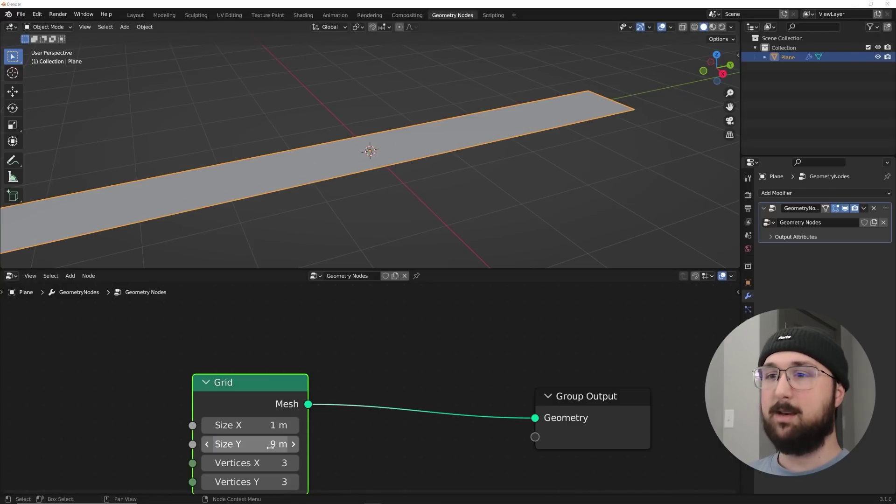
Set the Grid node's Vertices X to 9 and Vertices Y to 22
{"action": "middle_click_drag", "start_coordinate": [294, 452], "coordinate": [331, 402]}
{"action": "left_click", "coordinate": [310, 413]}
{"action": "key", "text": "Escape"}
{"action": "double_click", "coordinate": [281, 412]}
{"action": "key", "text": "Return"}
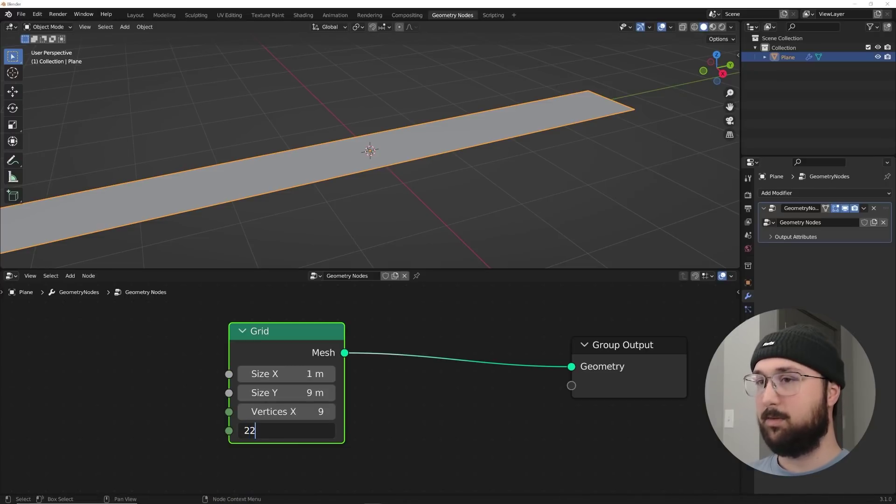
{"action": "type", "text": "22"}
{"action": "key", "text": "Return"}
Switch the 3D viewport to wireframe display to show the grid's subdivisions
{"action": "left_click", "coordinate": [694, 28]}
{"action": "mouse_move", "coordinate": [492, 164]}
{"action": "middle_mouse_down"}
{"action": "mouse_move", "coordinate": [485, 204]}
{"action": "mouse_move", "coordinate": [528, 175]}
{"action": "middle_mouse_up"}
{"action": "scroll", "coordinate": [527, 175], "scroll_direction": "down", "scroll_amount": 1}
Add a Triangulate node on the link between the Grid node and the Group Output
{"action": "middle_click_drag", "start_coordinate": [480, 303], "coordinate": [374, 346]}
{"action": "key", "text": "shift+a"}
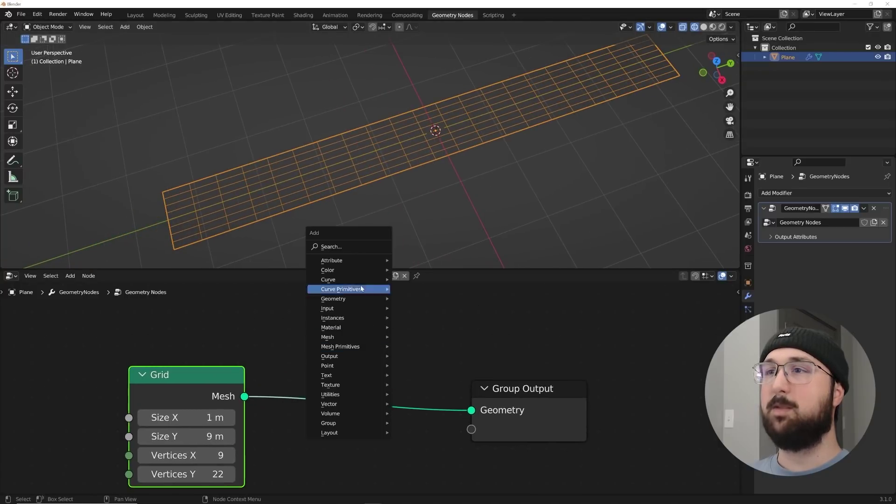
{"action": "left_click", "coordinate": [355, 244]}
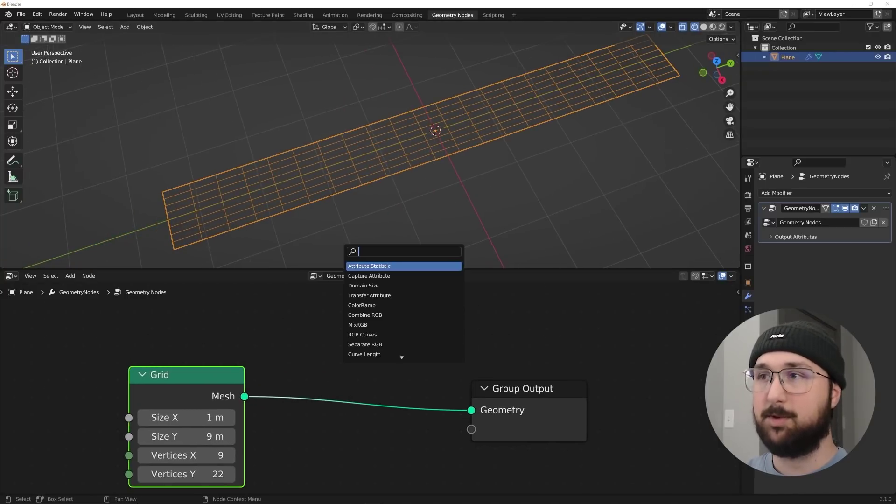
{"action": "type", "text": "TRYA"}
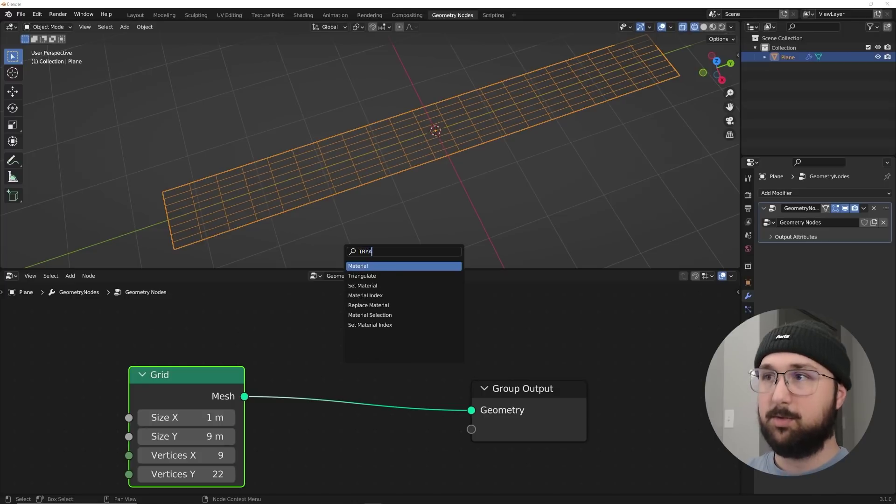
{"action": "left_click", "coordinate": [363, 275]}
{"action": "left_click", "coordinate": [334, 358]}
{"action": "middle_click_drag", "start_coordinate": [390, 215], "coordinate": [422, 186]}
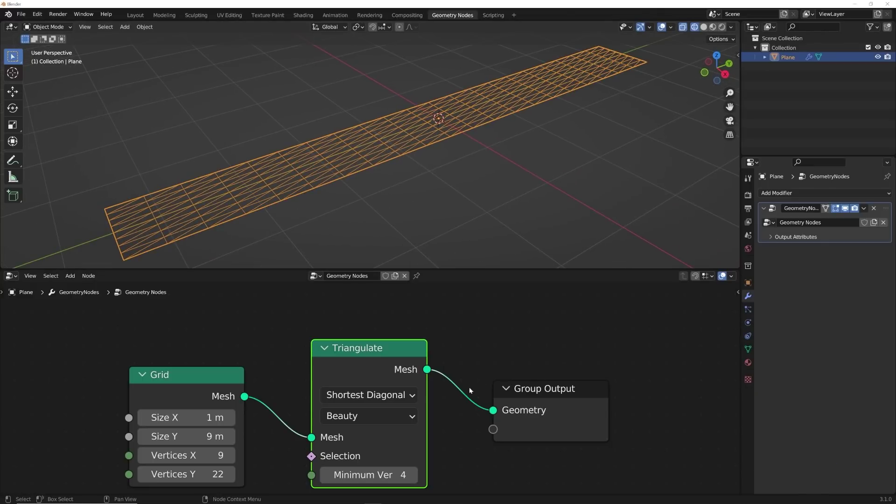
Add a Displace modifier with a new texture to the plane and open that texture's settings
{"action": "left_click", "coordinate": [783, 193]}
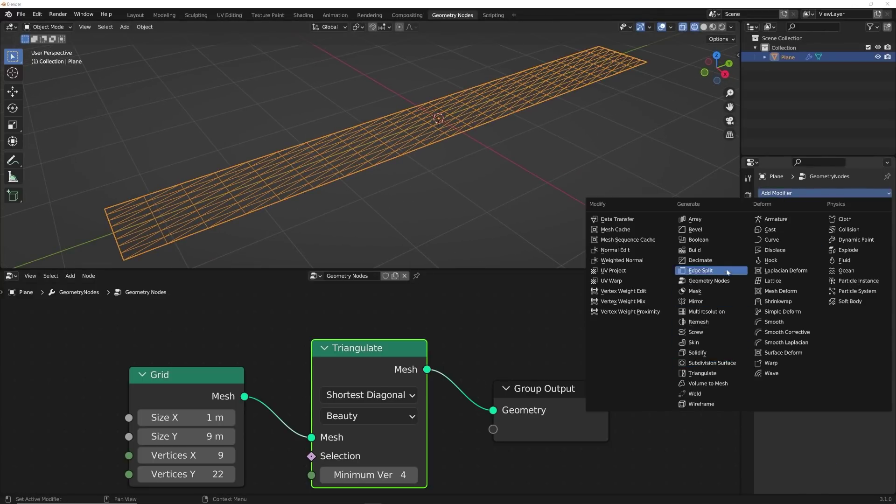
{"action": "left_click", "coordinate": [780, 251]}
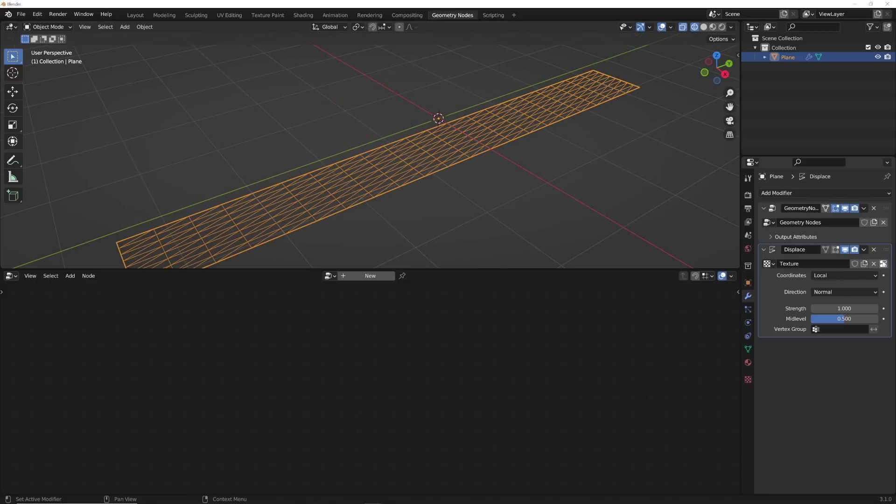
{"action": "left_click", "coordinate": [884, 265]}
Make the displacement texture a Clouds texture with Size 0.15 and Depth 0
{"action": "left_click", "coordinate": [827, 220]}
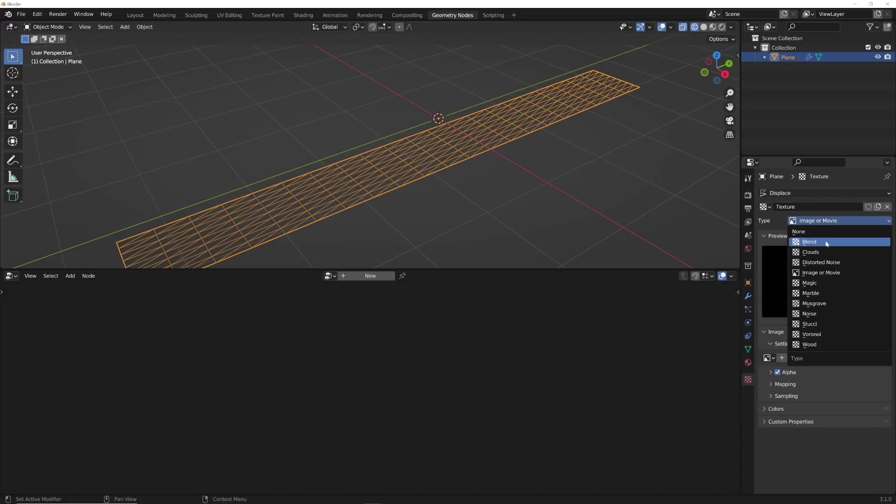
{"action": "left_click", "coordinate": [821, 254]}
{"action": "mouse_move", "coordinate": [841, 397]}
{"action": "left_mouse_down"}
{"action": "mouse_move", "coordinate": [832, 398]}
{"action": "mouse_move", "coordinate": [846, 387]}
{"action": "mouse_move", "coordinate": [893, 387]}
{"action": "mouse_move", "coordinate": [833, 387]}
{"action": "left_mouse_up"}
{"action": "middle_click_drag", "start_coordinate": [490, 226], "coordinate": [447, 186]}
{"action": "middle_click_drag", "start_coordinate": [554, 176], "coordinate": [444, 132]}
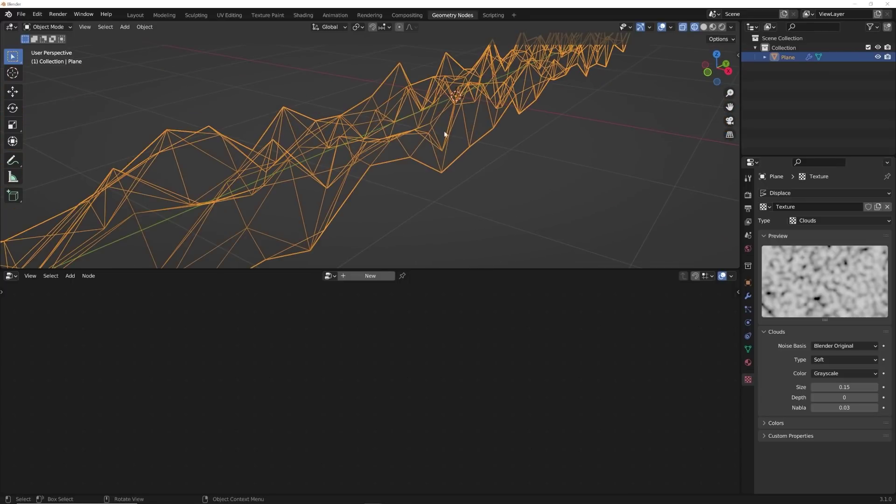
Add a Plain Axes empty to the scene
{"action": "key", "text": "shift+a"}
{"action": "mouse_move", "coordinate": [420, 214]}
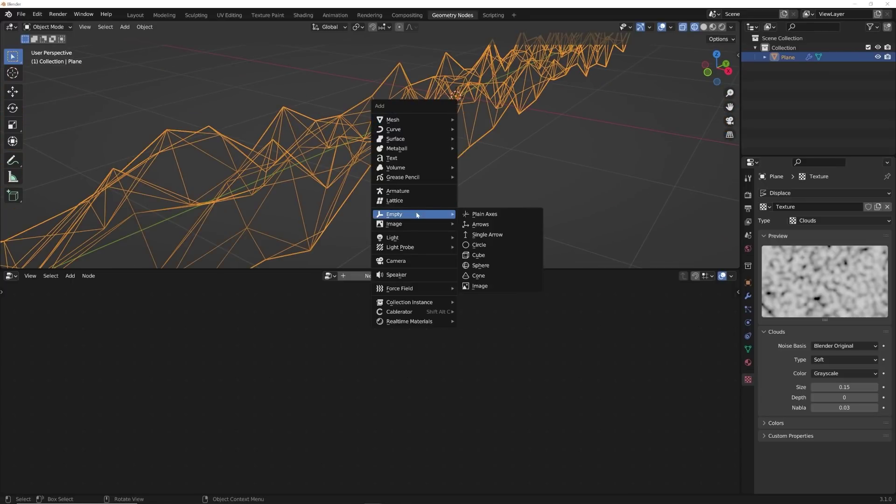
{"action": "left_click", "coordinate": [490, 212]}
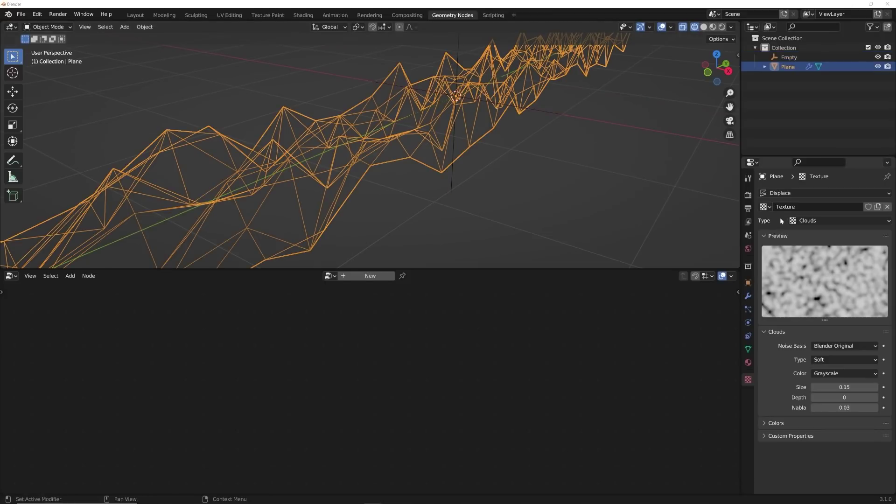
Set the Displace modifier's texture coordinates to Object and use the Empty as the coordinate object
{"action": "left_click", "coordinate": [748, 296]}
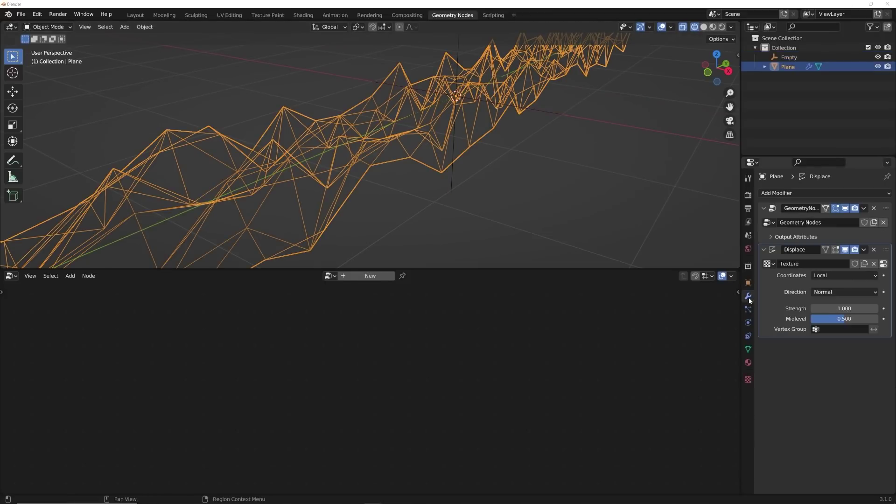
{"action": "left_click", "coordinate": [829, 276]}
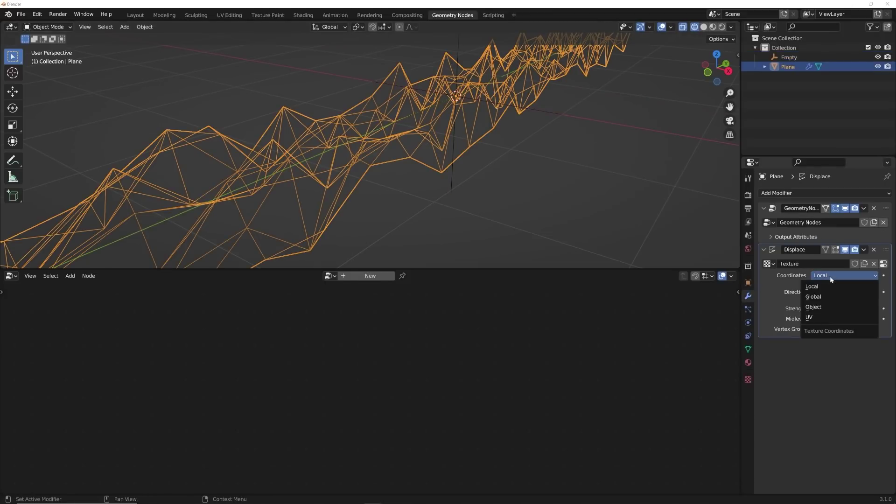
{"action": "left_click", "coordinate": [824, 306]}
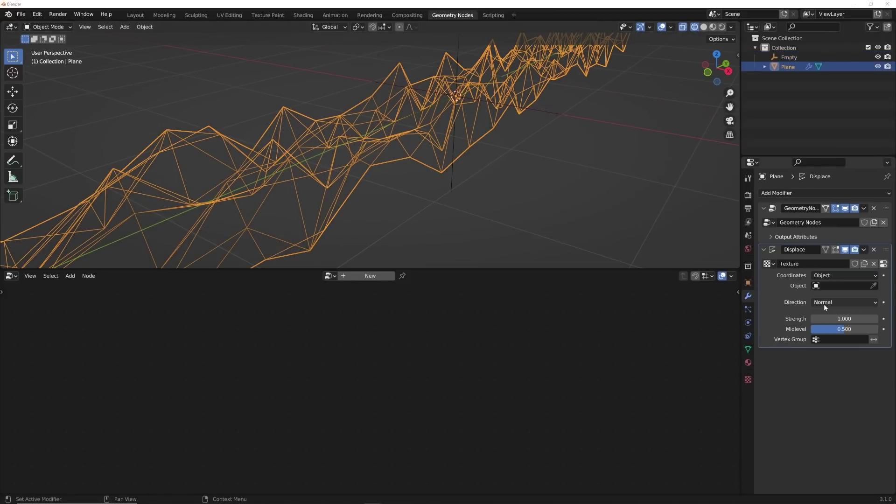
{"action": "left_click", "coordinate": [836, 340]}
{"action": "left_click", "coordinate": [559, 216]}
{"action": "left_click", "coordinate": [452, 180]}
{"action": "left_click", "coordinate": [517, 116]}
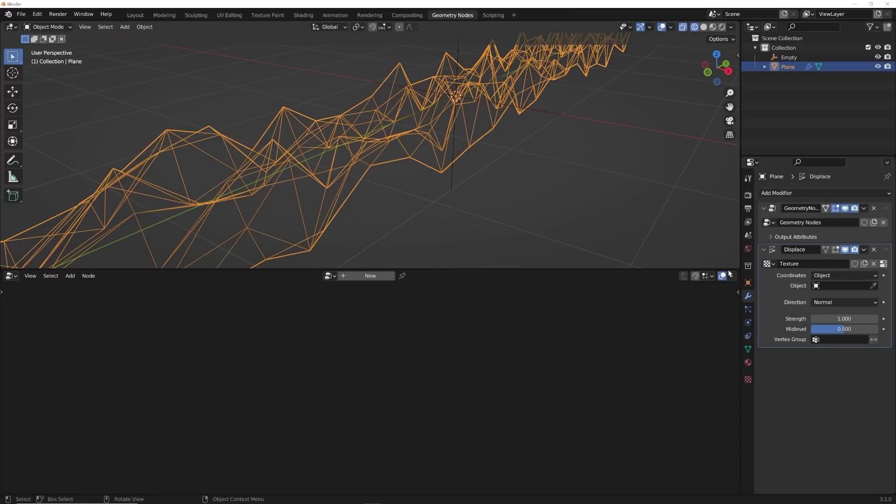
{"action": "left_click", "coordinate": [843, 286]}
{"action": "left_click", "coordinate": [823, 301]}
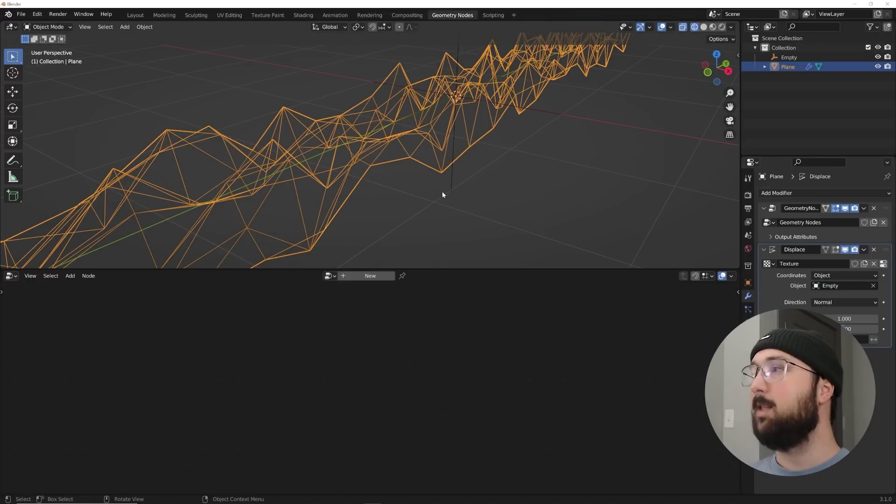
Try rotating the empty freely to test its effect on the plane's displacement
{"action": "left_click", "coordinate": [449, 182]}
{"action": "middle_click_drag", "start_coordinate": [521, 200], "coordinate": [505, 216]}
{"action": "key", "text": "r"}
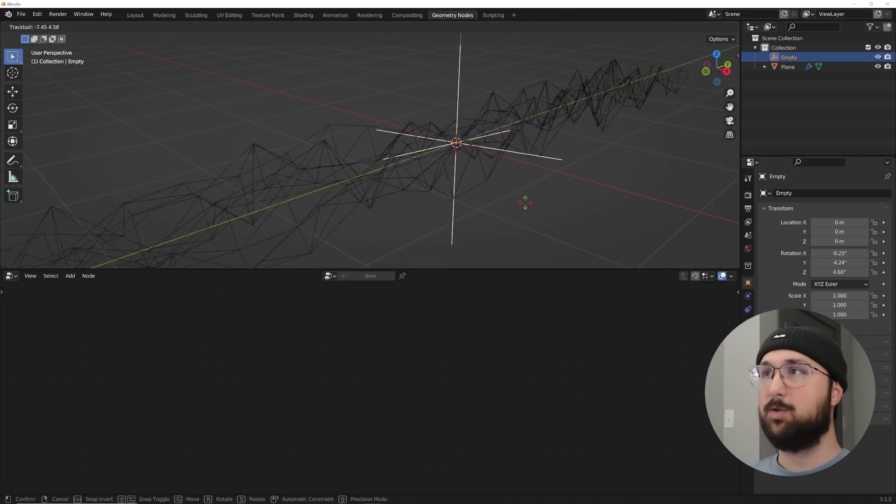
{"action": "key", "text": "Escape"}
Switch the viewport to solid shading and test a trackball rotation of the empty against the displaced surface
{"action": "left_click", "coordinate": [704, 27]}
{"action": "key", "text": "r"}
{"action": "key", "text": "r"}
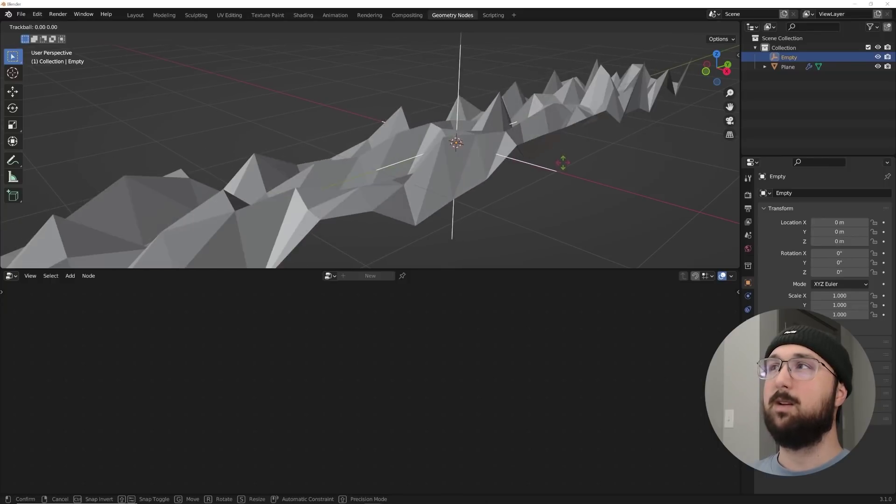
{"action": "key", "text": "Escape"}
{"action": "middle_click_drag", "start_coordinate": [564, 163], "coordinate": [446, 230]}
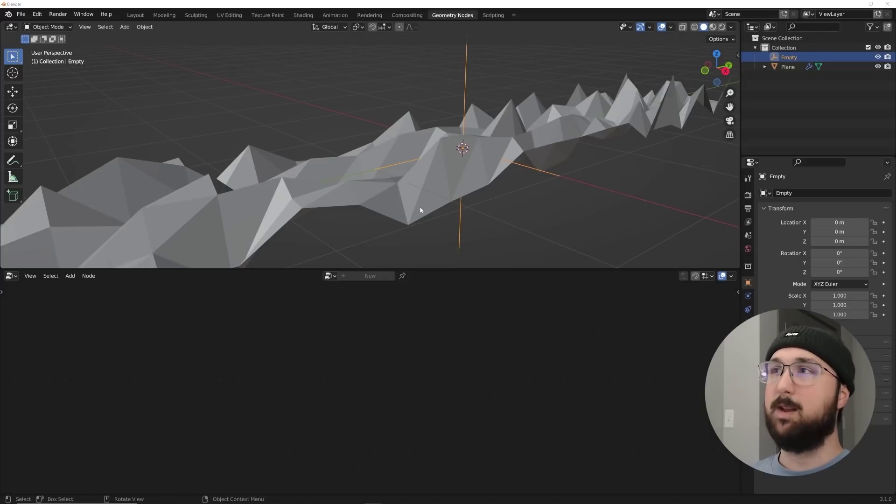
Add a second Geometry Nodes modifier to the plane, below the Displace modifier
{"action": "left_click", "coordinate": [442, 216]}
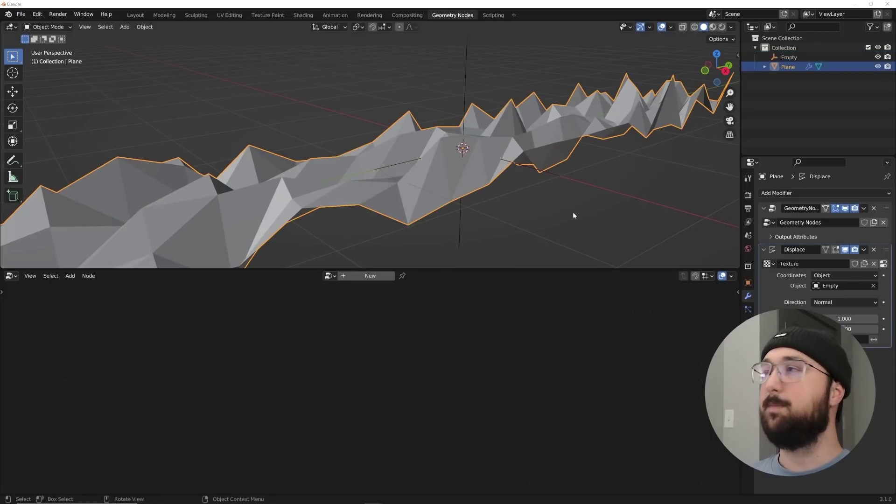
{"action": "left_click", "coordinate": [747, 249]}
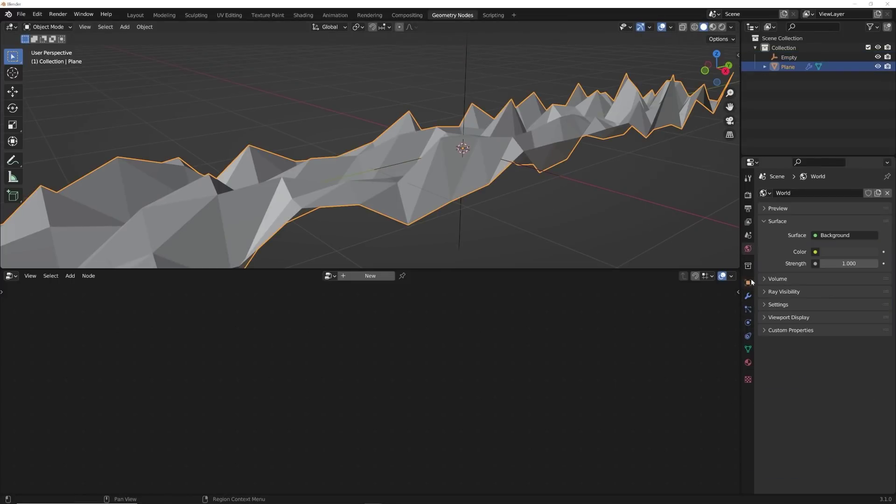
{"action": "left_click", "coordinate": [748, 296]}
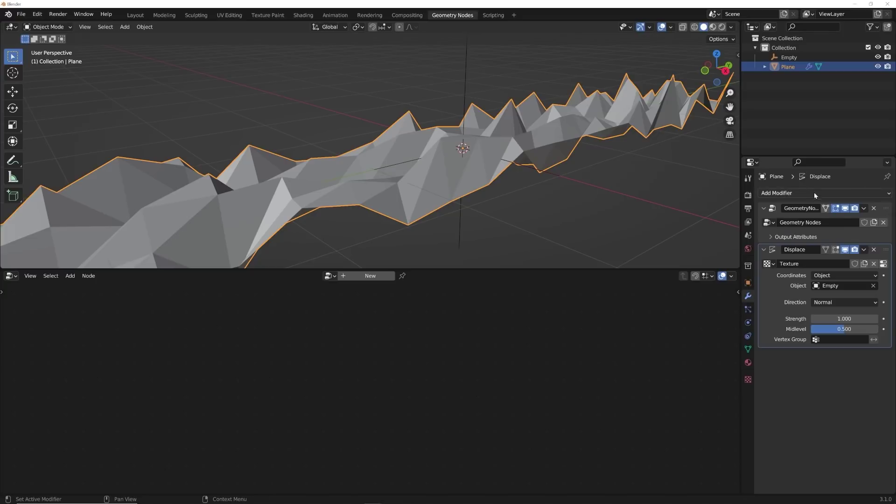
{"action": "left_click", "coordinate": [784, 196]}
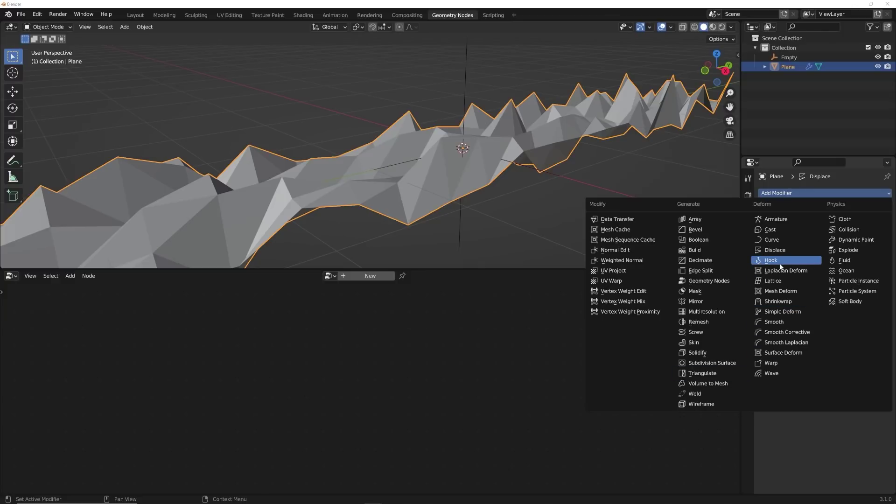
{"action": "left_click", "coordinate": [705, 281]}
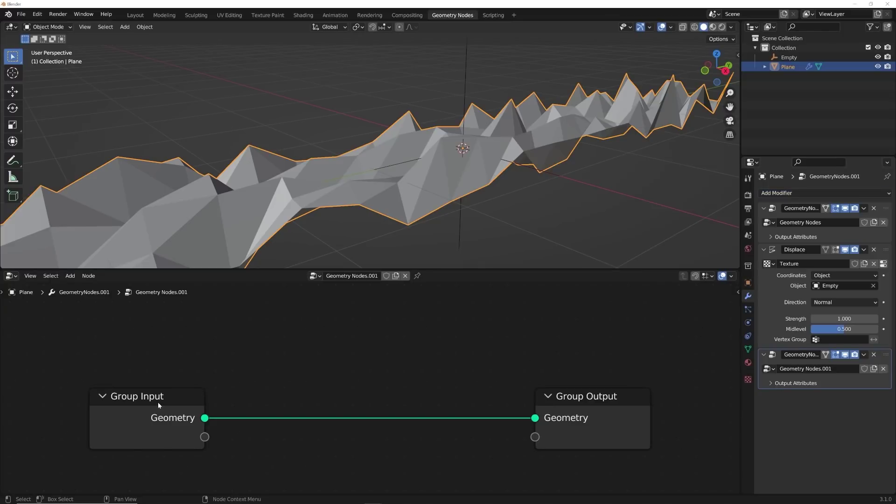
Insert an Instance on Points node between the Group Input and Group Output of the new node tree
{"action": "left_click_drag", "start_coordinate": [125, 402], "coordinate": [105, 390]}
{"action": "key", "text": "shift+a"}
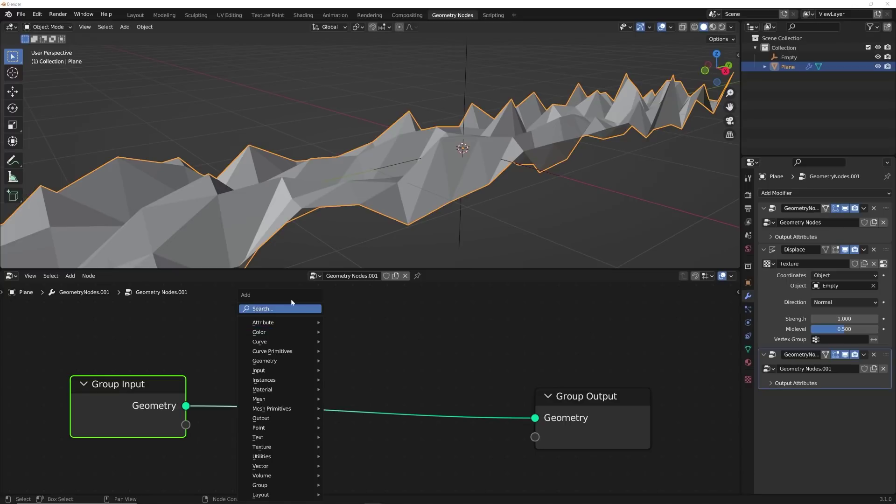
{"action": "left_click", "coordinate": [292, 307]}
{"action": "type", "text": "INST"}
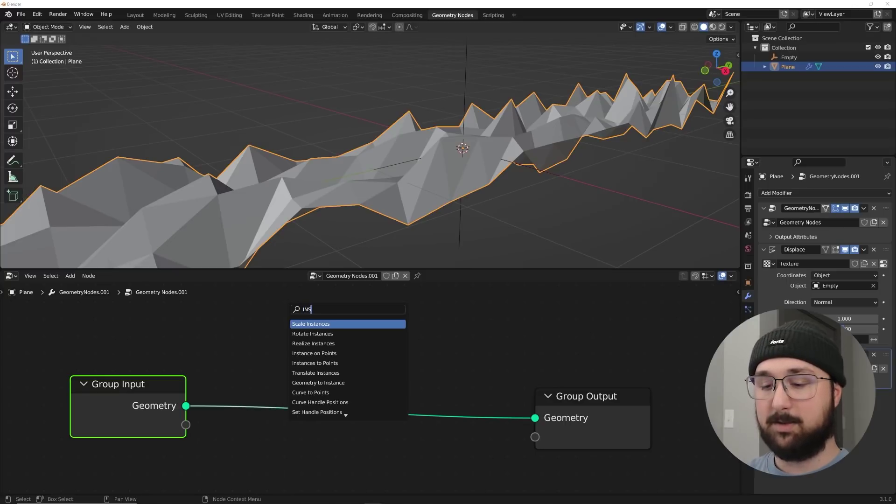
{"action": "key", "text": "Down"}
{"action": "key", "text": "Down"}
{"action": "key", "text": "Down"}
{"action": "key", "text": "Return"}
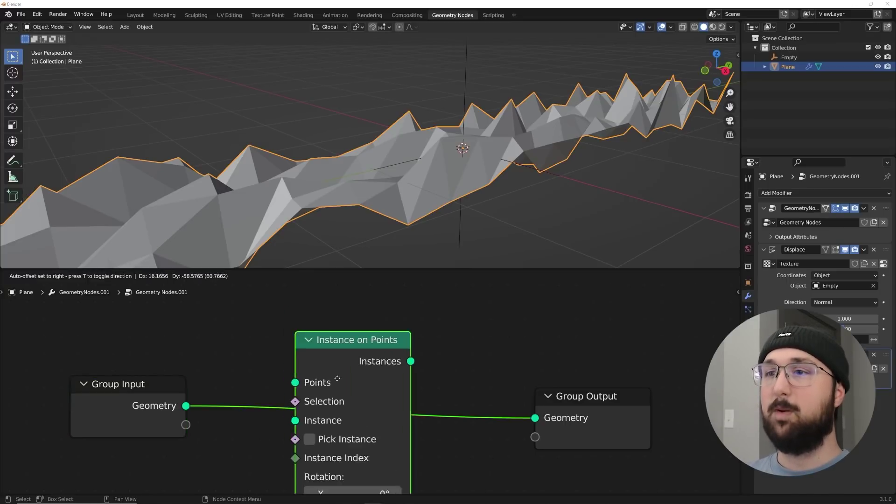
{"action": "left_click", "coordinate": [301, 403]}
Add an Ico Sphere mesh primitive node below the Group Input node
{"action": "scroll", "coordinate": [301, 406], "scroll_direction": "down", "scroll_amount": 2}
{"action": "key", "text": "shift+a"}
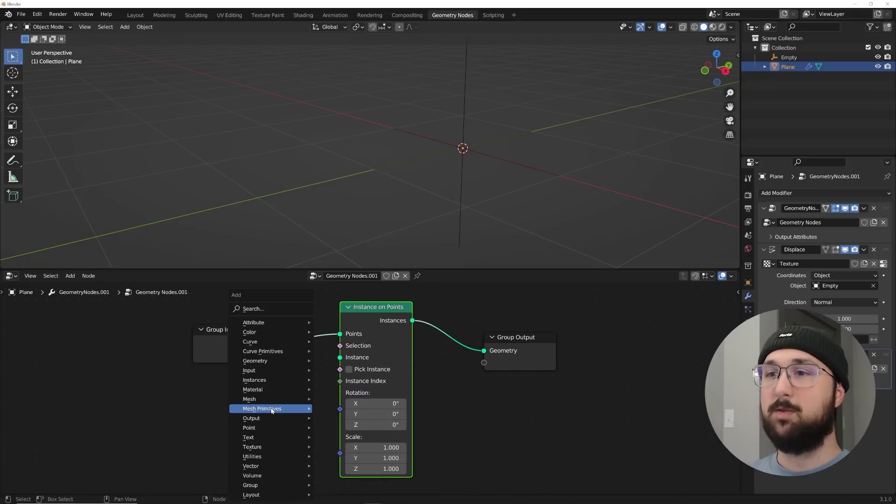
{"action": "mouse_move", "coordinate": [276, 411]}
{"action": "left_click", "coordinate": [341, 446]}
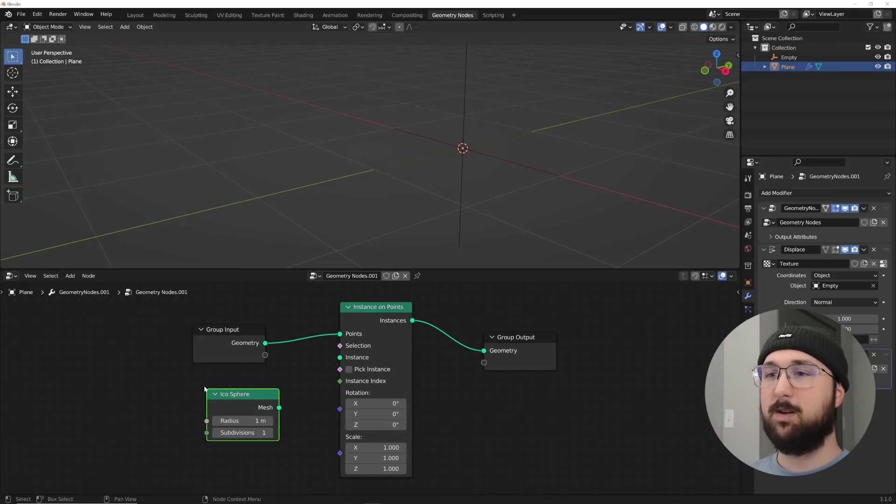
{"action": "left_click", "coordinate": [210, 394]}
Set the Ico Sphere's Subdivisions to 3 and connect its Mesh output to the Instance input of Instance on Points
{"action": "scroll", "coordinate": [259, 441], "scroll_direction": "up", "scroll_amount": 2}
{"action": "middle_click_drag", "start_coordinate": [259, 440], "coordinate": [295, 408]}
{"action": "left_click_drag", "start_coordinate": [248, 424], "coordinate": [268, 423]}
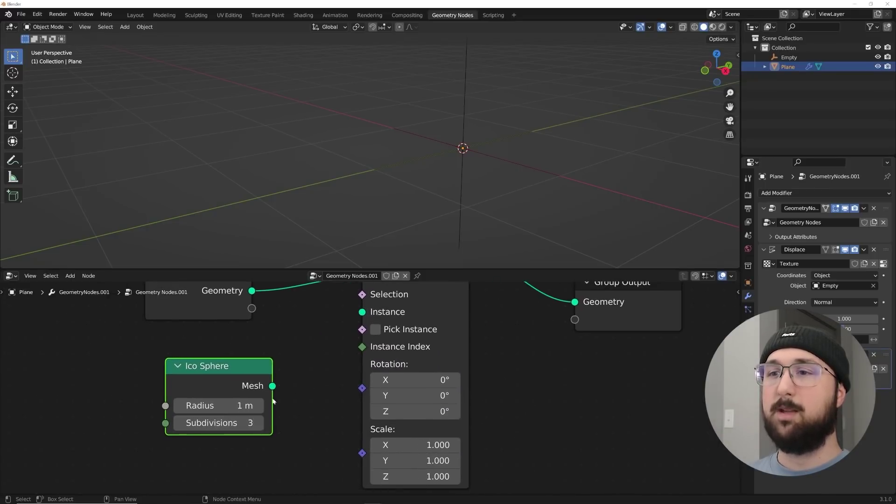
{"action": "left_click_drag", "start_coordinate": [272, 386], "coordinate": [370, 315]}
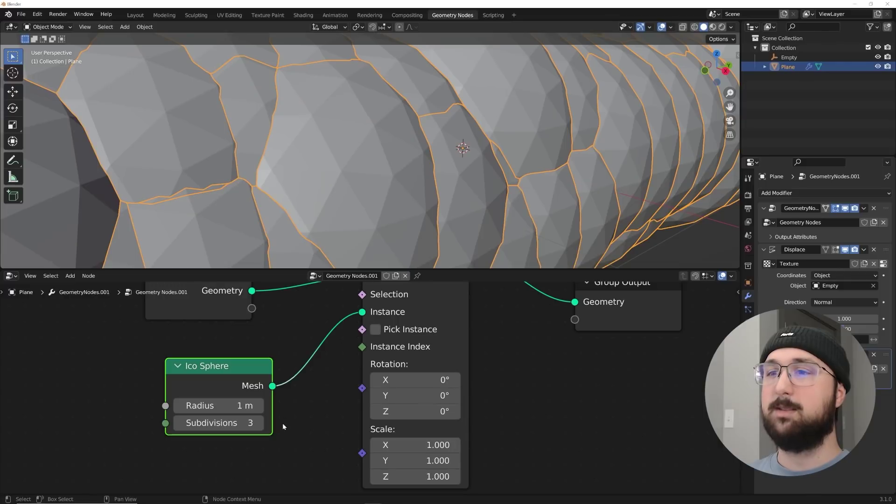
Insert a Set Shade Smooth node between Instance on Points and the Group Output
{"action": "middle_click_drag", "start_coordinate": [497, 356], "coordinate": [383, 420]}
{"action": "key", "text": "shift+a"}
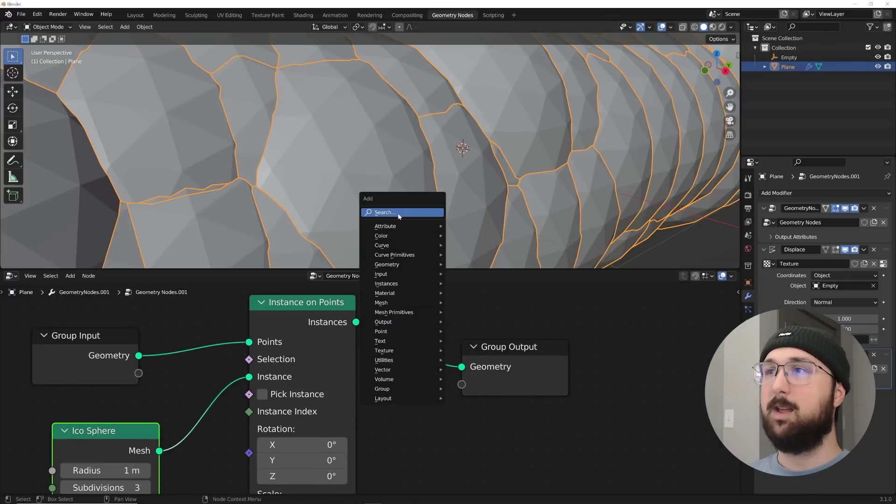
{"action": "left_click", "coordinate": [399, 213]}
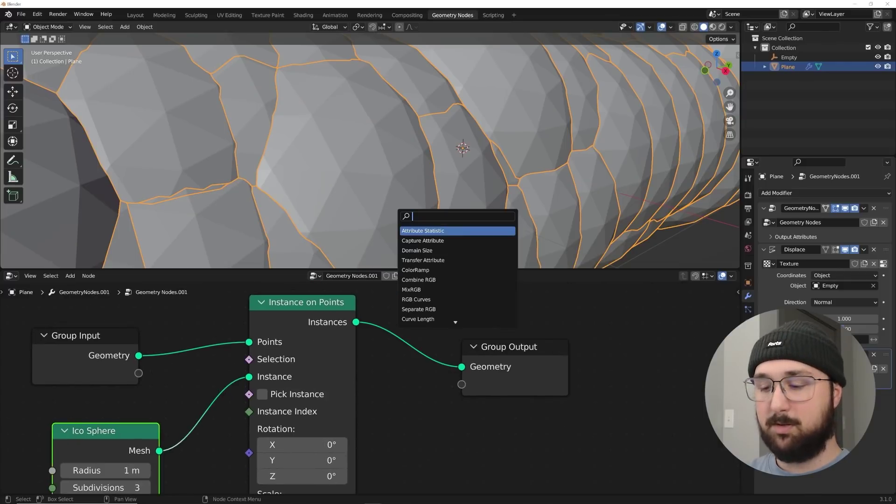
{"action": "type", "text": "SMOO"}
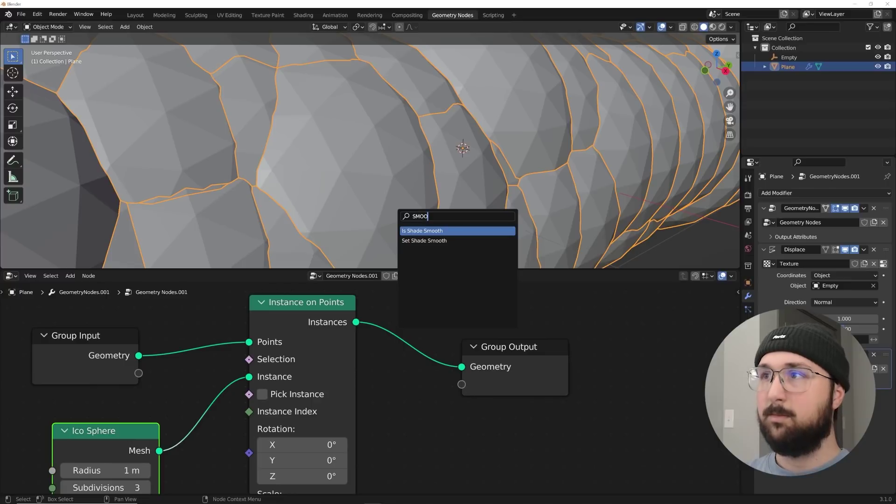
{"action": "left_click", "coordinate": [405, 241]}
{"action": "left_click", "coordinate": [407, 324]}
Set the Ico Sphere node's Radius to 0.08 m
{"action": "middle_click_drag", "start_coordinate": [251, 379], "coordinate": [415, 337]}
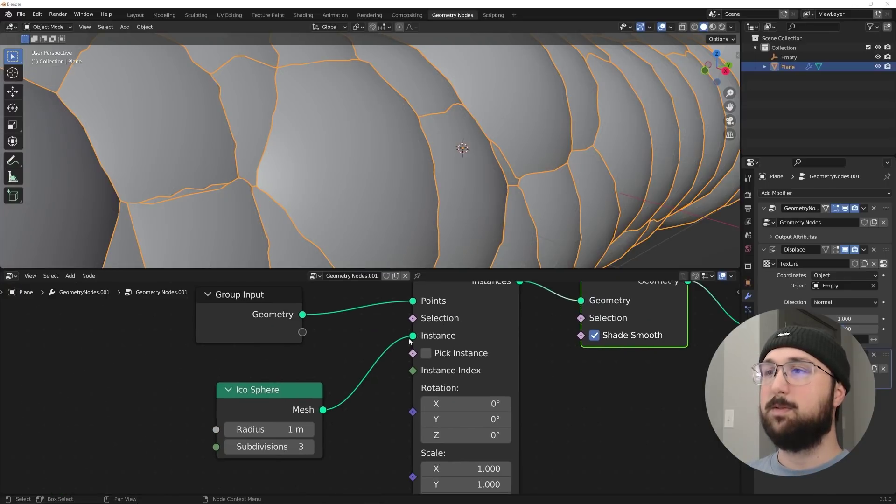
{"action": "left_click_drag", "start_coordinate": [279, 429], "coordinate": [236, 429]}
{"action": "middle_click_drag", "start_coordinate": [448, 231], "coordinate": [449, 192]}
{"action": "scroll", "coordinate": [436, 405], "scroll_direction": "down", "scroll_amount": 6}
Duplicate the Ico Sphere, Instance on Points and Set Shade Smooth nodes and place the copies below the originals
{"action": "middle_click_drag", "start_coordinate": [468, 409], "coordinate": [395, 386]}
{"action": "left_click_drag", "start_coordinate": [250, 331], "coordinate": [171, 324]}
{"action": "middle_click_drag", "start_coordinate": [316, 328], "coordinate": [307, 334]}
{"action": "left_click_drag", "start_coordinate": [256, 309], "coordinate": [510, 460]}
{"action": "key", "text": "shift+d"}
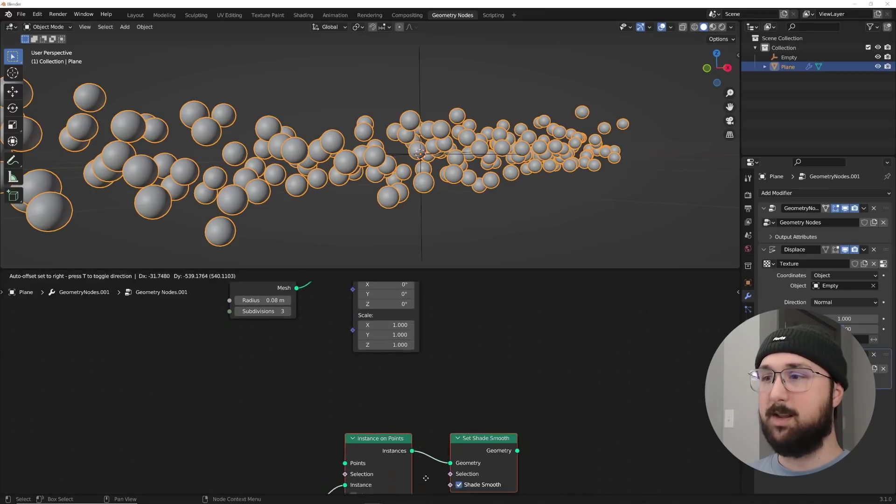
{"action": "left_click", "coordinate": [448, 408]}
Enlarge the node editor and connect Group Input's Geometry to the Points input of the duplicated Instance on Points
{"action": "middle_click_drag", "start_coordinate": [441, 368], "coordinate": [422, 407]}
{"action": "scroll", "coordinate": [422, 407], "scroll_direction": "down", "scroll_amount": 5}
{"action": "left_click_drag", "start_coordinate": [459, 269], "coordinate": [460, 226]}
{"action": "middle_click_drag", "start_coordinate": [481, 162], "coordinate": [464, 166]}
{"action": "scroll", "coordinate": [463, 166], "scroll_direction": "up", "scroll_amount": 2}
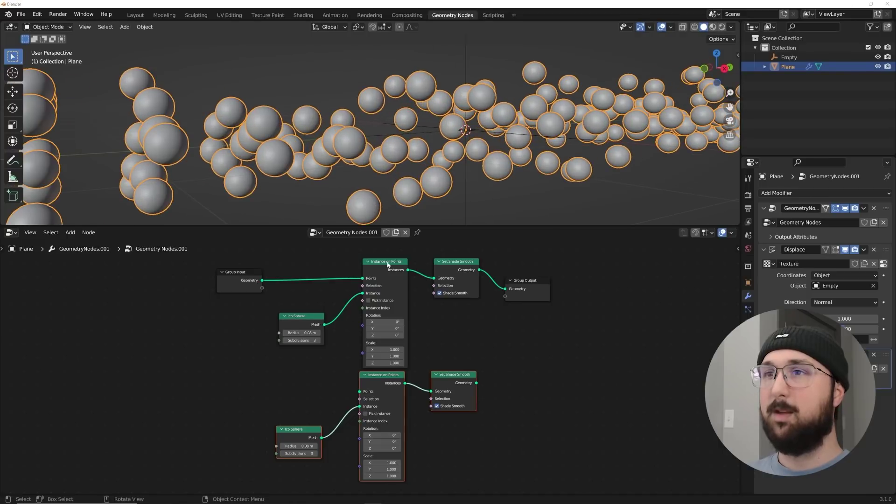
{"action": "left_click_drag", "start_coordinate": [253, 282], "coordinate": [387, 384]}
{"action": "scroll", "coordinate": [304, 388], "scroll_direction": "up", "scroll_amount": 3}
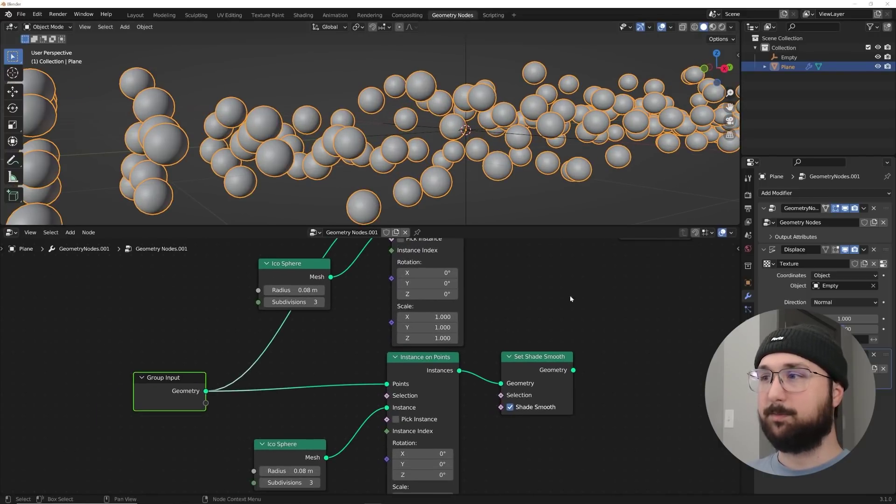
Insert a Join Geometry node before the Group Output and connect the duplicated Set Shade Smooth's Geometry to it
{"action": "middle_click_drag", "start_coordinate": [572, 300], "coordinate": [396, 422]}
{"action": "scroll", "coordinate": [467, 355], "scroll_direction": "down", "scroll_amount": 1}
{"action": "key", "text": "shift+a"}
{"action": "left_click", "coordinate": [497, 308]}
{"action": "type", "text": "JOIN"}
{"action": "left_click", "coordinate": [507, 338]}
{"action": "left_click", "coordinate": [431, 344]}
{"action": "middle_click_drag", "start_coordinate": [411, 378], "coordinate": [432, 347]}
{"action": "left_click_drag", "start_coordinate": [419, 453], "coordinate": [461, 311]}
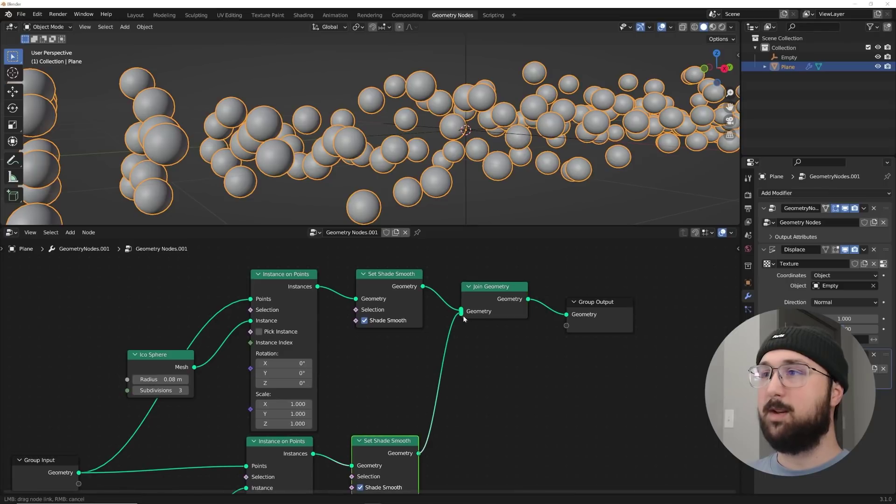
Switch the viewport to wireframe shading and set the lower Instance on Points' X, Y and Z Scale to 0.270
{"action": "left_click", "coordinate": [694, 27]}
{"action": "middle_click_drag", "start_coordinate": [375, 428], "coordinate": [414, 329]}
{"action": "middle_click_drag", "start_coordinate": [334, 436], "coordinate": [383, 369]}
{"action": "scroll", "coordinate": [383, 368], "scroll_direction": "up", "scroll_amount": 4}
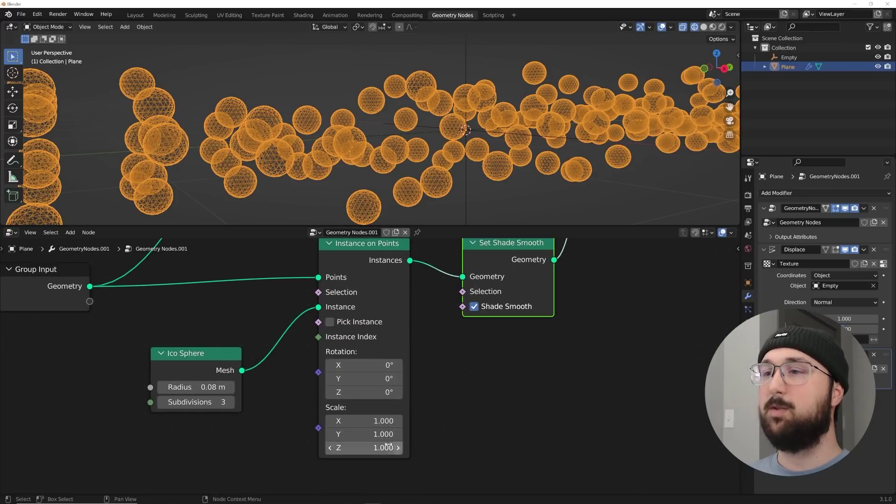
{"action": "left_click_drag", "start_coordinate": [367, 421], "coordinate": [323, 448]}
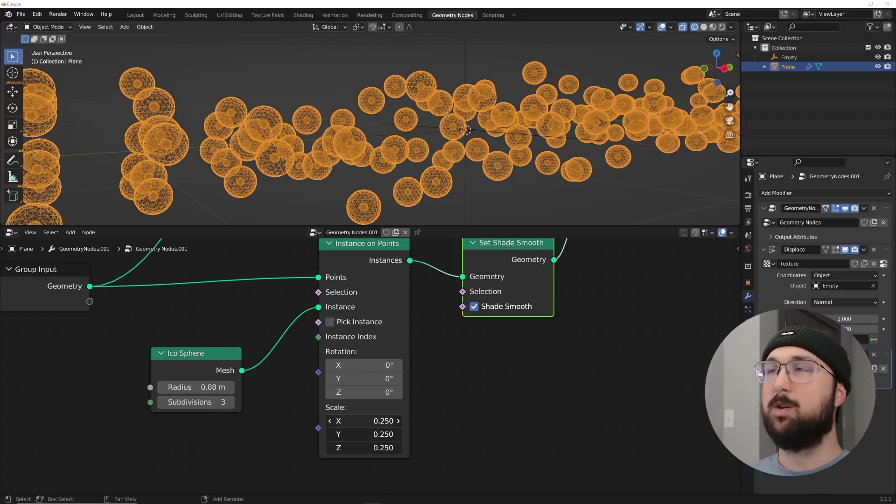
{"action": "left_click_drag", "start_coordinate": [323, 447], "coordinate": [323, 447]}
{"action": "mouse_move", "coordinate": [390, 150]}
{"action": "middle_mouse_down"}
{"action": "mouse_move", "coordinate": [422, 153]}
{"action": "mouse_move", "coordinate": [455, 139]}
{"action": "mouse_move", "coordinate": [383, 139]}
{"action": "middle_mouse_up"}
{"action": "scroll", "coordinate": [424, 342], "scroll_direction": "down", "scroll_amount": 3}
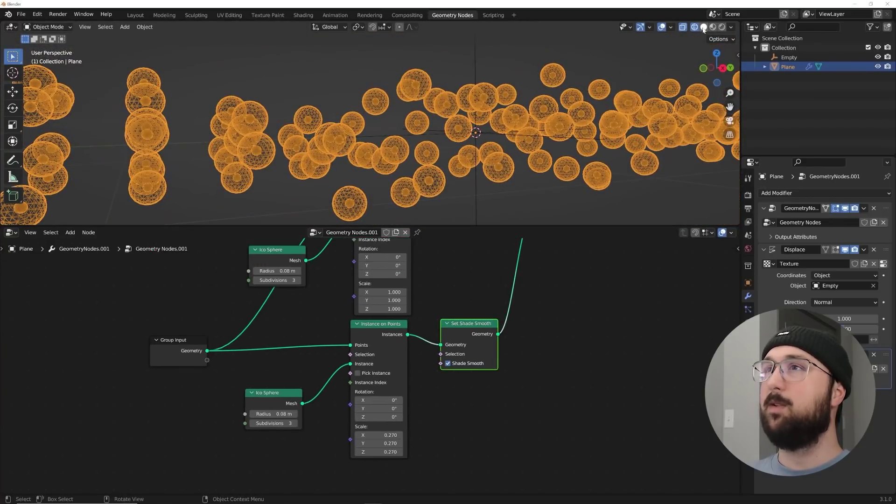
Move the upper Ico Sphere aside, add a Random Value node below it and link its Value to the upper Instance on Points' Scale
{"action": "middle_click_drag", "start_coordinate": [369, 324], "coordinate": [364, 413]}
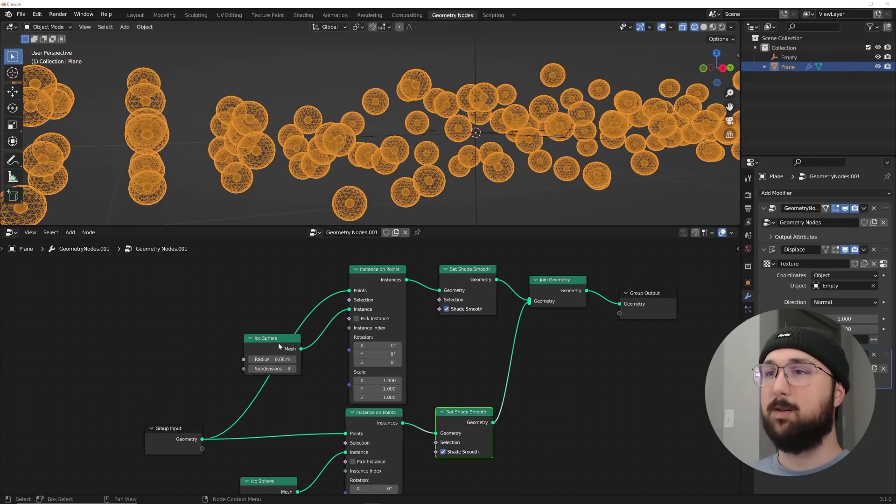
{"action": "left_click_drag", "start_coordinate": [279, 346], "coordinate": [216, 280]}
{"action": "key", "text": "shift+a"}
{"action": "left_click", "coordinate": [241, 307]}
{"action": "type", "text": "RAND"}
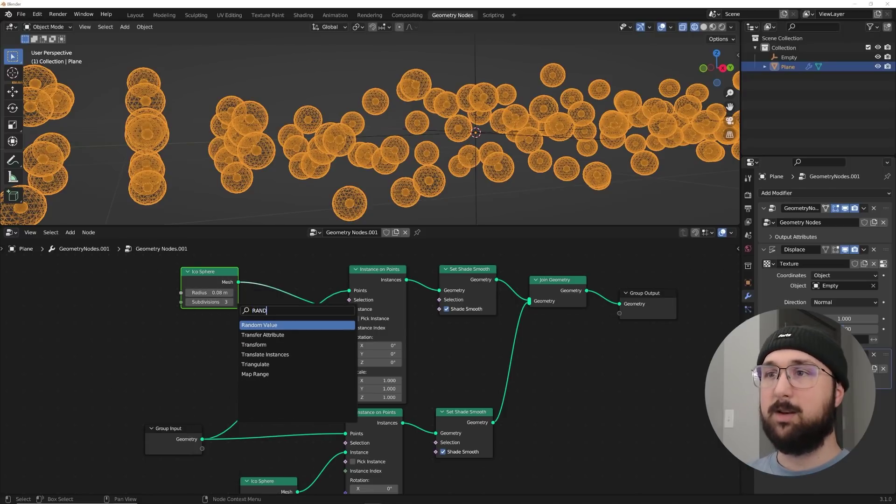
{"action": "key", "text": "Return"}
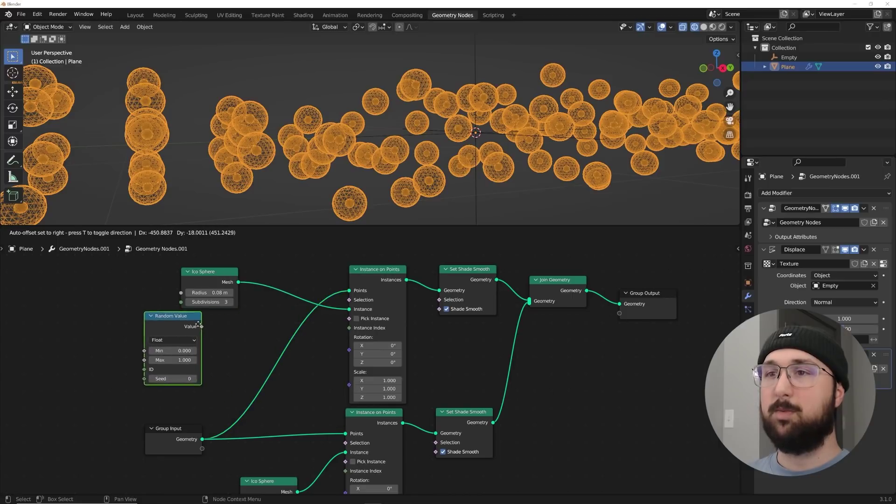
{"action": "left_click", "coordinate": [199, 333]}
{"action": "left_click_drag", "start_coordinate": [202, 335], "coordinate": [226, 340]}
Set the Random Value node's Min to 0.480 and return the viewport to solid shading
{"action": "scroll", "coordinate": [215, 387], "scroll_direction": "up", "scroll_amount": 4}
{"action": "middle_click_drag", "start_coordinate": [214, 388], "coordinate": [354, 373]}
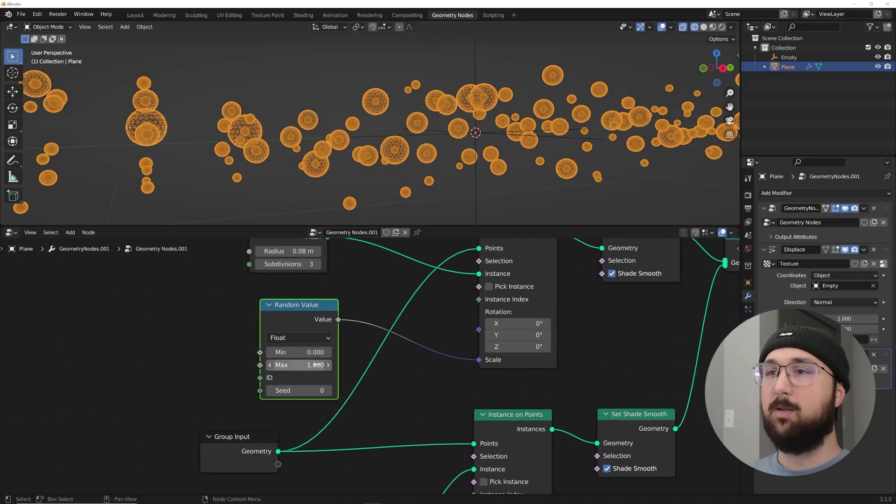
{"action": "left_click_drag", "start_coordinate": [315, 352], "coordinate": [341, 352]}
{"action": "middle_click_drag", "start_coordinate": [504, 121], "coordinate": [396, 77]}
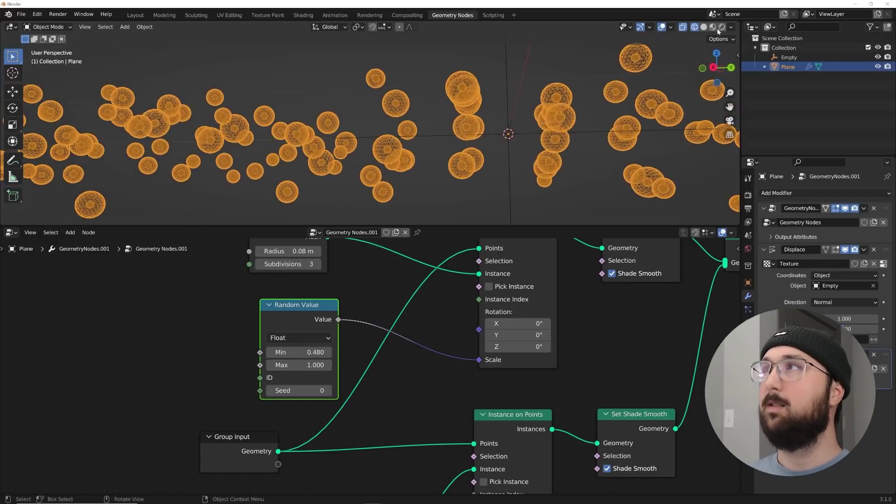
{"action": "left_click", "coordinate": [703, 27]}
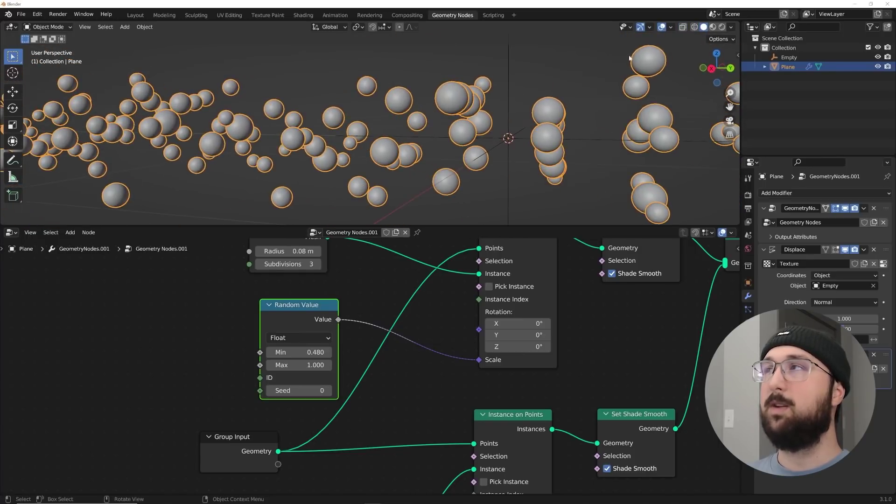
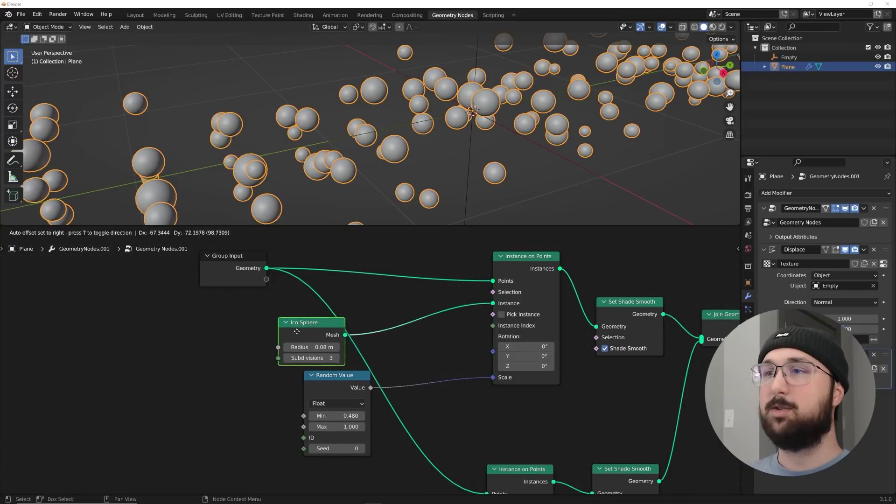
Move the Random Value and Ico Sphere nodes down and insert a Separate Geometry node between Group Input and the upper Instance on Points
{"action": "left_click_drag", "start_coordinate": [331, 375], "coordinate": [315, 446]}
{"action": "left_click_drag", "start_coordinate": [320, 339], "coordinate": [316, 411]}
{"action": "scroll", "coordinate": [323, 391], "scroll_direction": "up", "scroll_amount": 3}
{"action": "mouse_move", "coordinate": [362, 319]}
{"action": "middle_mouse_down"}
{"action": "mouse_move", "coordinate": [323, 391]}
{"action": "mouse_move", "coordinate": [372, 324]}
{"action": "middle_mouse_up"}
{"action": "scroll", "coordinate": [372, 324], "scroll_direction": "down", "scroll_amount": 1}
{"action": "key", "text": "shift+a"}
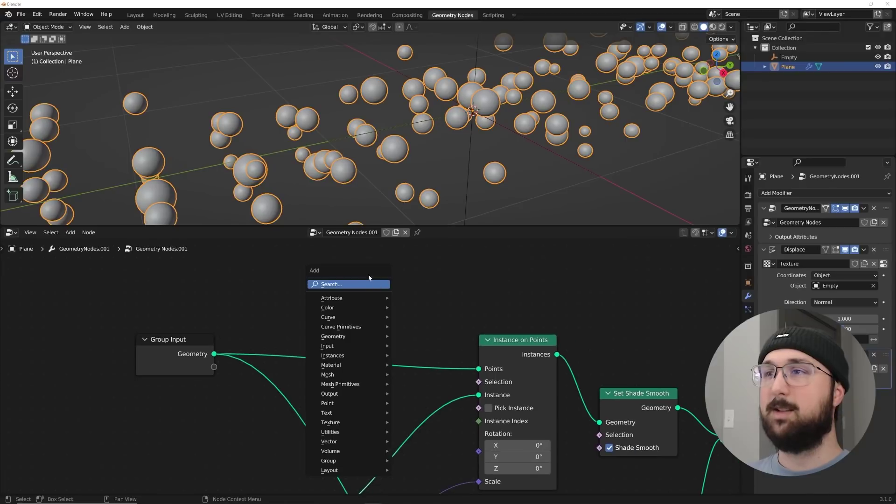
{"action": "left_click", "coordinate": [373, 286]}
{"action": "type", "text": "SEP"}
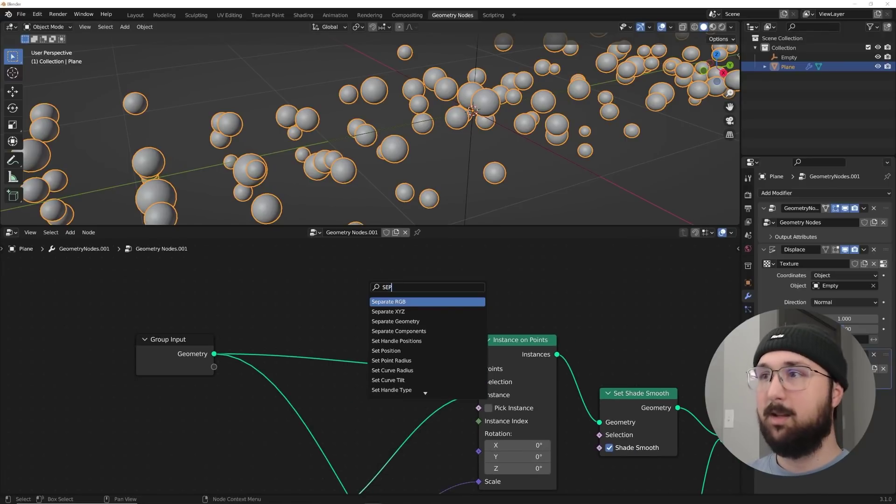
{"action": "key", "text": "Down"}
{"action": "key", "text": "Down"}
{"action": "key", "text": "Return"}
{"action": "left_click", "coordinate": [328, 287]}
Add a second Random Value node below the Group Input node
{"action": "key", "text": "shift+a"}
{"action": "left_click", "coordinate": [329, 287]}
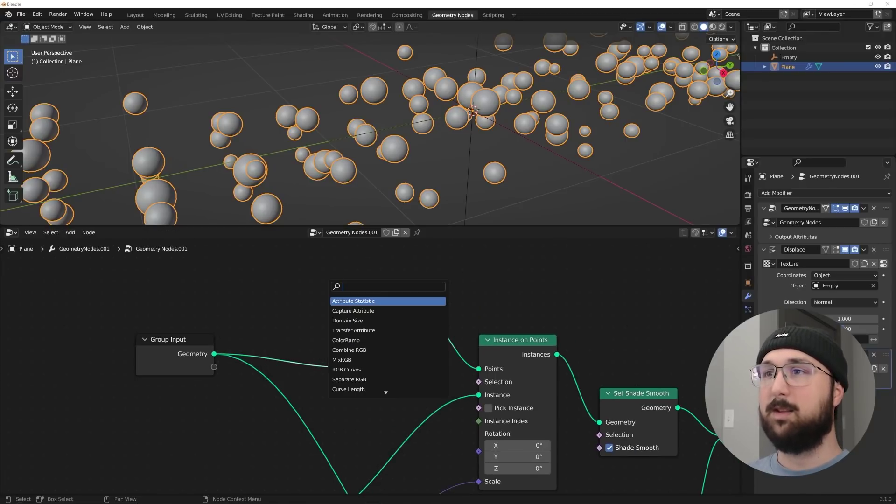
{"action": "type", "text": "RAM"}
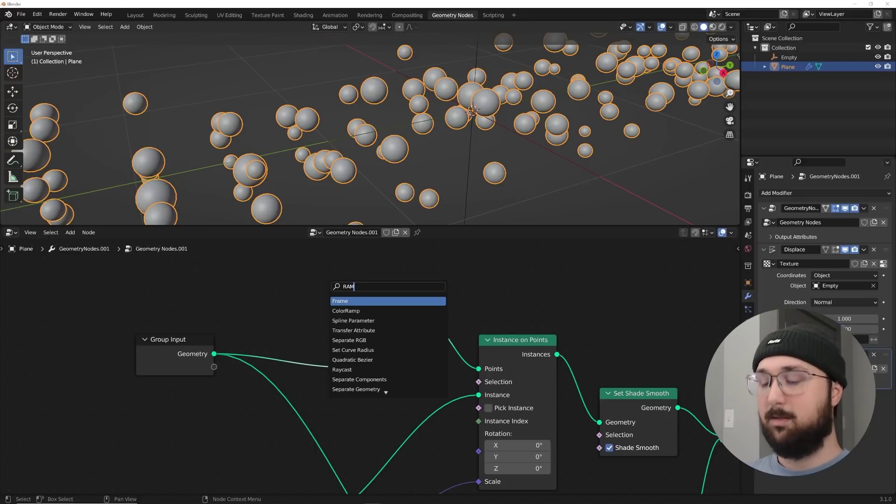
{"action": "key", "text": "BackSpace"}
{"action": "type", "text": "ND"}
{"action": "key", "text": "Return"}
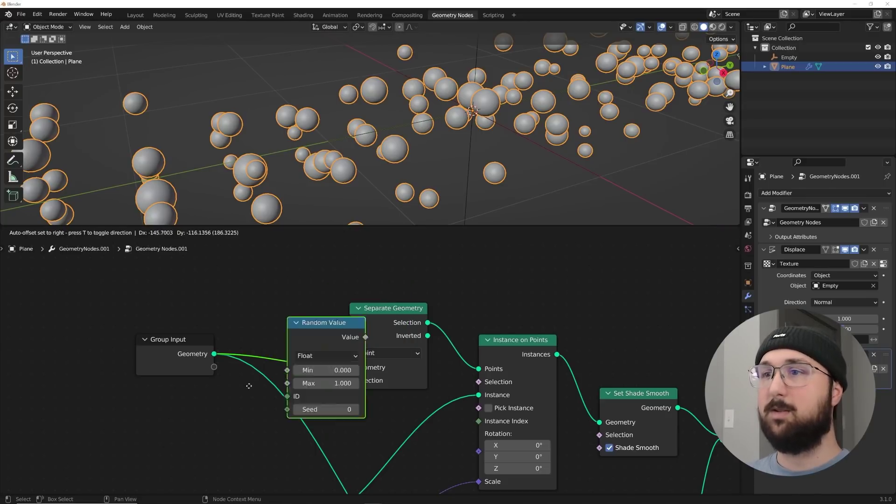
{"action": "left_click", "coordinate": [189, 422]}
Set the new Random Value node's data type to Boolean and connect its Value to Separate Geometry's Selection
{"action": "middle_click_drag", "start_coordinate": [190, 421], "coordinate": [218, 383]}
{"action": "left_click", "coordinate": [247, 402]}
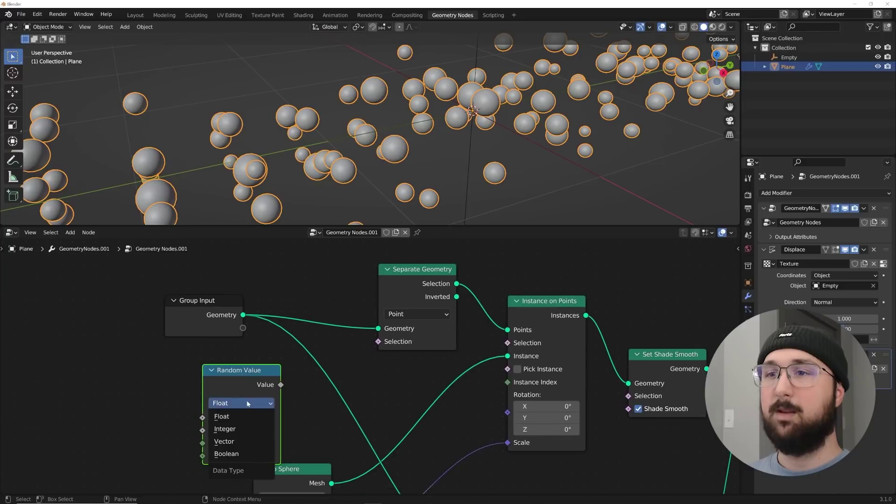
{"action": "left_click", "coordinate": [240, 453]}
{"action": "left_click_drag", "start_coordinate": [282, 385], "coordinate": [378, 341]}
Set the Boolean Random Value's Probability to 0.787 and check the sphere distribution in wireframe shading
{"action": "middle_click_drag", "start_coordinate": [427, 174], "coordinate": [438, 170]}
{"action": "mouse_move", "coordinate": [255, 416]}
{"action": "left_mouse_down"}
{"action": "mouse_move", "coordinate": [289, 416]}
{"action": "mouse_move", "coordinate": [215, 416]}
{"action": "mouse_move", "coordinate": [275, 416]}
{"action": "mouse_move", "coordinate": [262, 417]}
{"action": "left_mouse_up"}
{"action": "scroll", "coordinate": [227, 155], "scroll_direction": "up", "scroll_amount": 3}
{"action": "middle_click_drag", "start_coordinate": [226, 155], "coordinate": [176, 117]}
{"action": "middle_click_drag", "start_coordinate": [598, 68], "coordinate": [336, 210]}
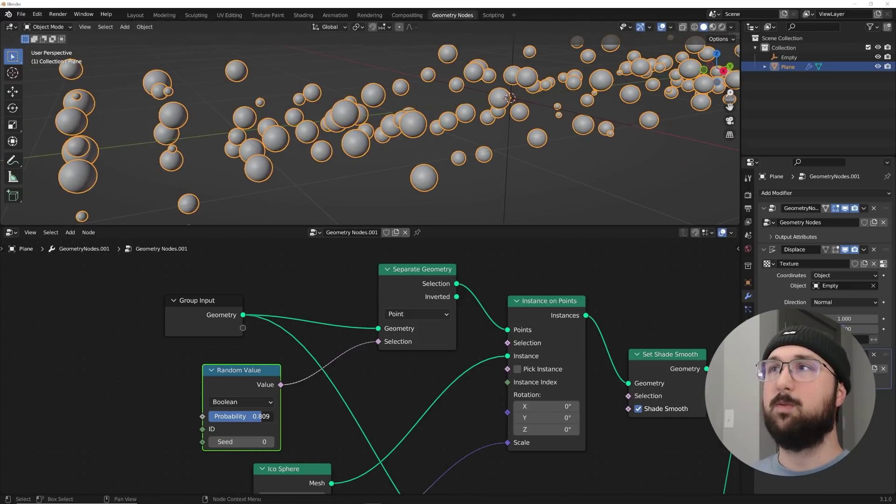
{"action": "left_click_drag", "start_coordinate": [263, 416], "coordinate": [262, 417]}
{"action": "mouse_move", "coordinate": [408, 90]}
{"action": "middle_mouse_down"}
{"action": "mouse_move", "coordinate": [418, 107]}
{"action": "mouse_move", "coordinate": [461, 95]}
{"action": "mouse_move", "coordinate": [430, 92]}
{"action": "mouse_move", "coordinate": [457, 100]}
{"action": "mouse_move", "coordinate": [427, 101]}
{"action": "mouse_move", "coordinate": [348, 135]}
{"action": "mouse_move", "coordinate": [406, 142]}
{"action": "mouse_move", "coordinate": [472, 124]}
{"action": "mouse_move", "coordinate": [389, 127]}
{"action": "middle_mouse_up"}
{"action": "left_click", "coordinate": [694, 27]}
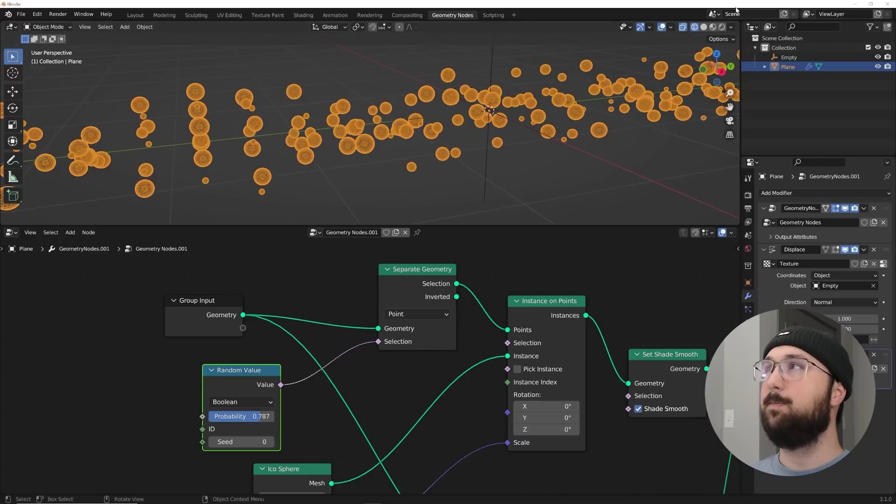
{"action": "left_click", "coordinate": [703, 27]}
Move the Join Geometry, Group Output and Group Input nodes below the two sphere instancing branches
{"action": "scroll", "coordinate": [441, 299], "scroll_direction": "down", "scroll_amount": 3}
{"action": "middle_click_drag", "start_coordinate": [477, 344], "coordinate": [408, 234]}
{"action": "left_click", "coordinate": [539, 263]}
{"action": "left_click_drag", "start_coordinate": [539, 262], "coordinate": [552, 466]}
{"action": "left_click_drag", "start_coordinate": [615, 268], "coordinate": [646, 498]}
{"action": "middle_click_drag", "start_coordinate": [618, 452], "coordinate": [601, 353]}
{"action": "scroll", "coordinate": [551, 360], "scroll_direction": "down", "scroll_amount": 3}
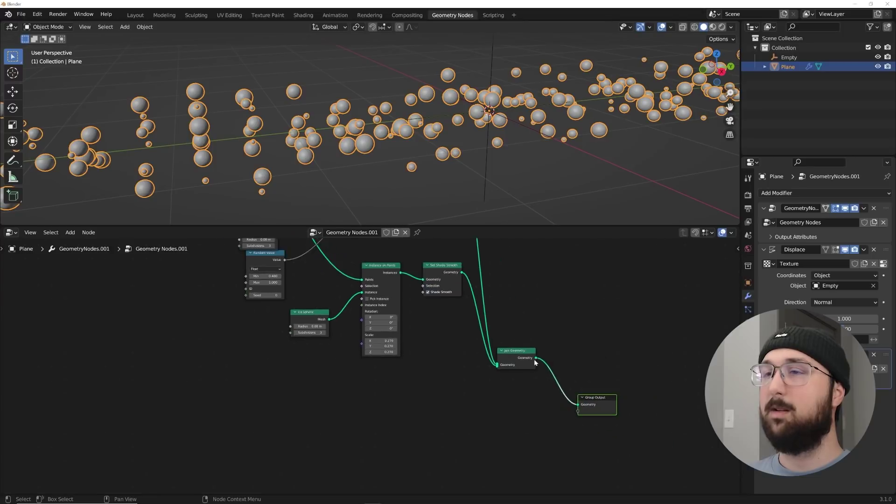
{"action": "middle_click_drag", "start_coordinate": [362, 289], "coordinate": [409, 372]}
{"action": "left_click_drag", "start_coordinate": [275, 252], "coordinate": [290, 481]}
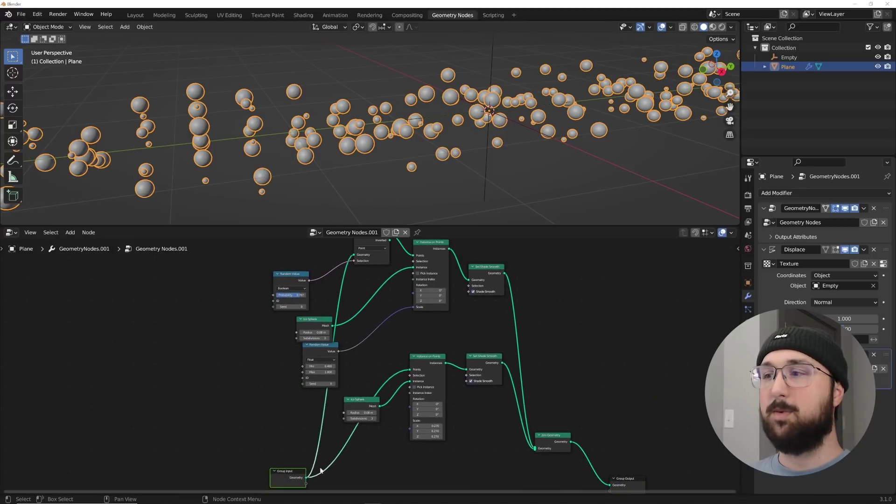
Add a Mesh to Curve node and connect Group Input's Geometry to its Mesh input
{"action": "middle_click_drag", "start_coordinate": [419, 471], "coordinate": [340, 374]}
{"action": "scroll", "coordinate": [444, 336], "scroll_direction": "up", "scroll_amount": 2}
{"action": "key", "text": "shift+a"}
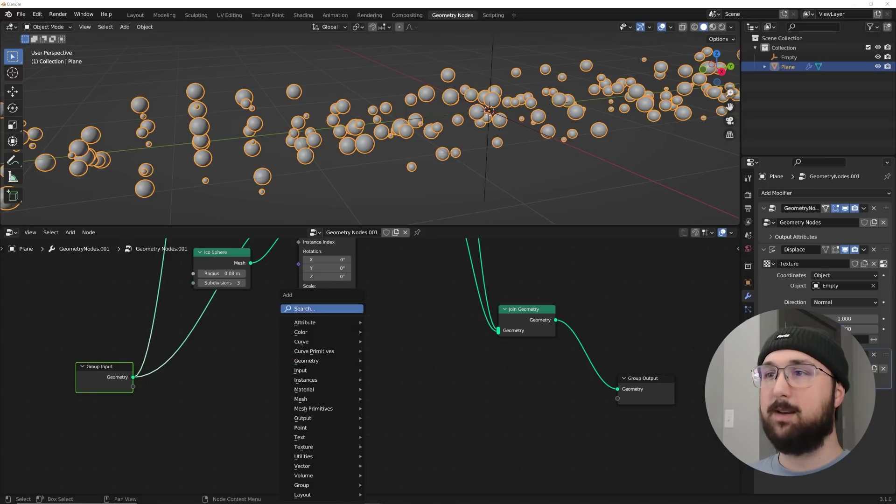
{"action": "left_click", "coordinate": [320, 310]}
{"action": "type", "text": "MESH TO"}
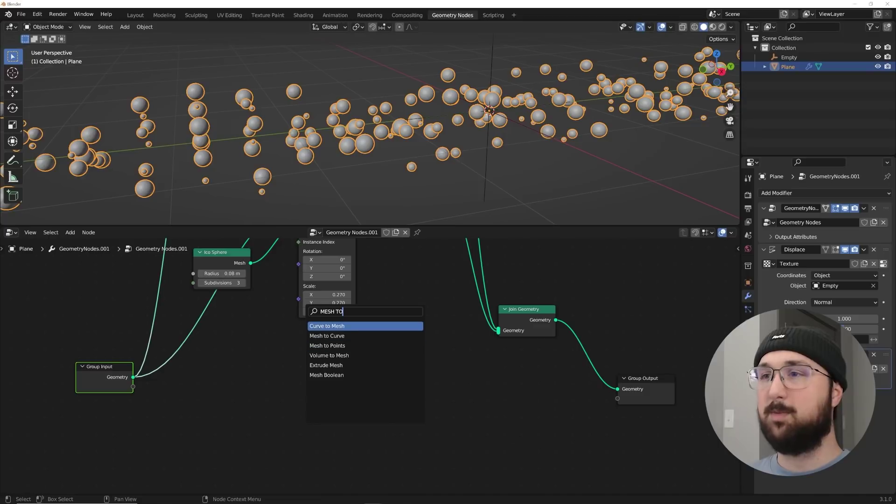
{"action": "key", "text": "Down"}
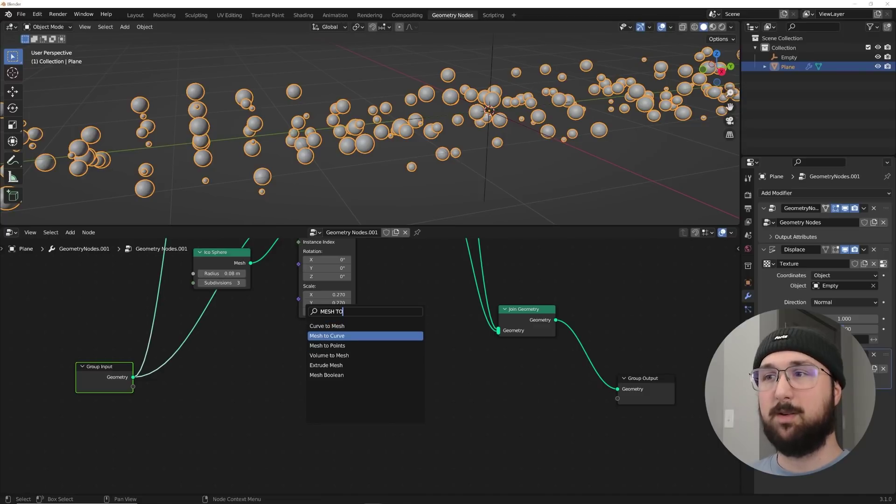
{"action": "key", "text": "Return"}
{"action": "left_click_drag", "start_coordinate": [134, 377], "coordinate": [257, 374]}
Add a Curve to Mesh node, feed it from Mesh to Curve and connect its Mesh output to Join Geometry
{"action": "key", "text": "shift+a"}
{"action": "left_click", "coordinate": [333, 309]}
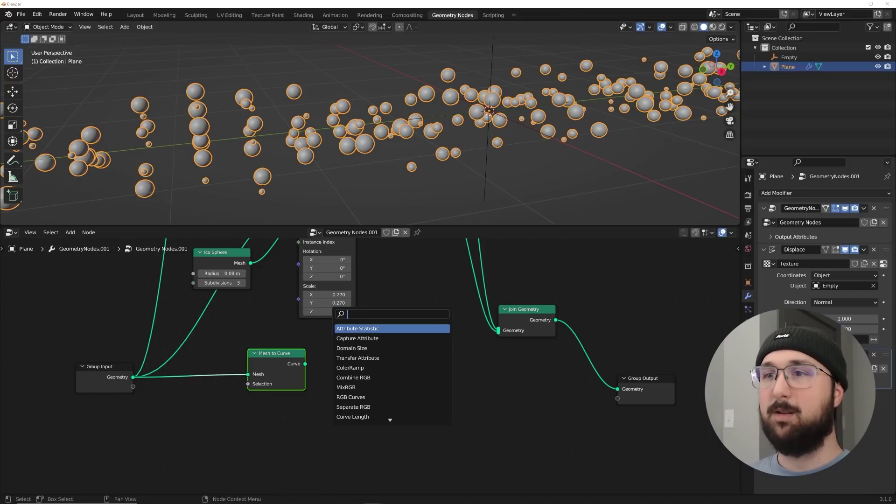
{"action": "type", "text": "CUR"}
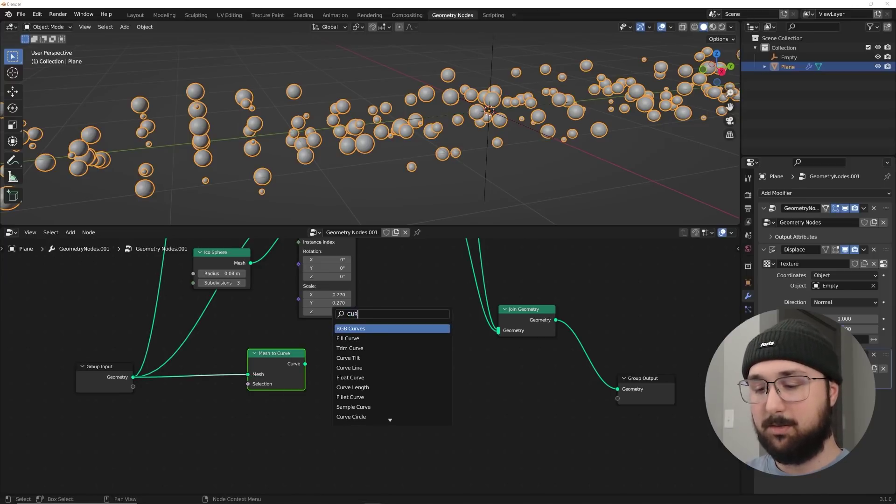
{"action": "type", "text": "VE TO"}
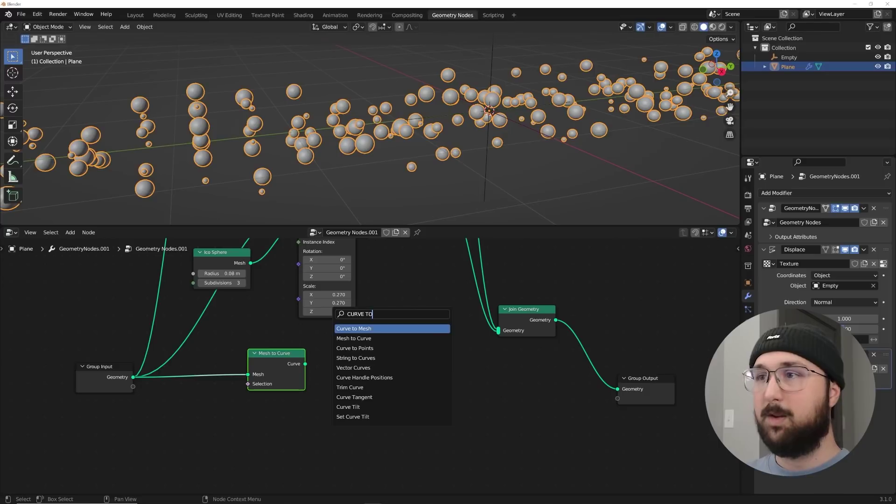
{"action": "key", "text": "Return"}
{"action": "left_click", "coordinate": [376, 345]}
{"action": "left_click_drag", "start_coordinate": [306, 364], "coordinate": [354, 353]}
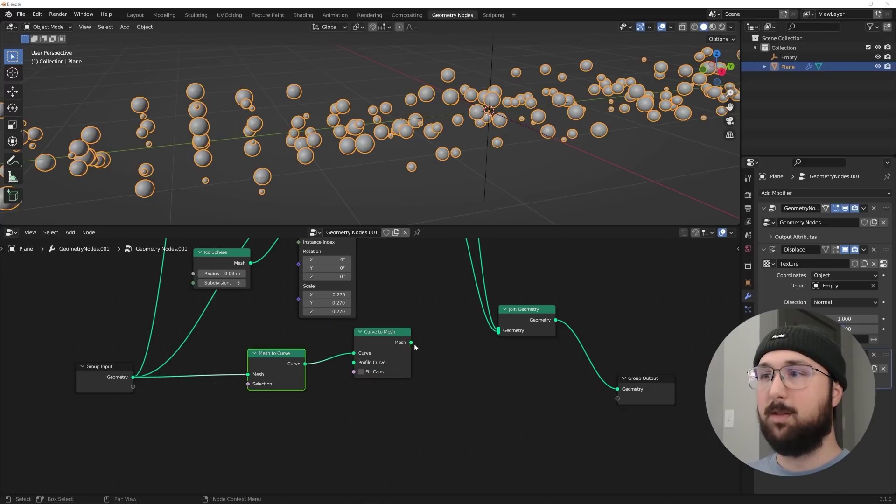
{"action": "left_click_drag", "start_coordinate": [411, 343], "coordinate": [498, 333]}
{"action": "middle_click_drag", "start_coordinate": [406, 196], "coordinate": [451, 154]}
Add a Curve Circle node below the Mesh to Curve node
{"action": "key", "text": "shift+a"}
{"action": "left_click", "coordinate": [395, 311]}
{"action": "type", "text": "c"}
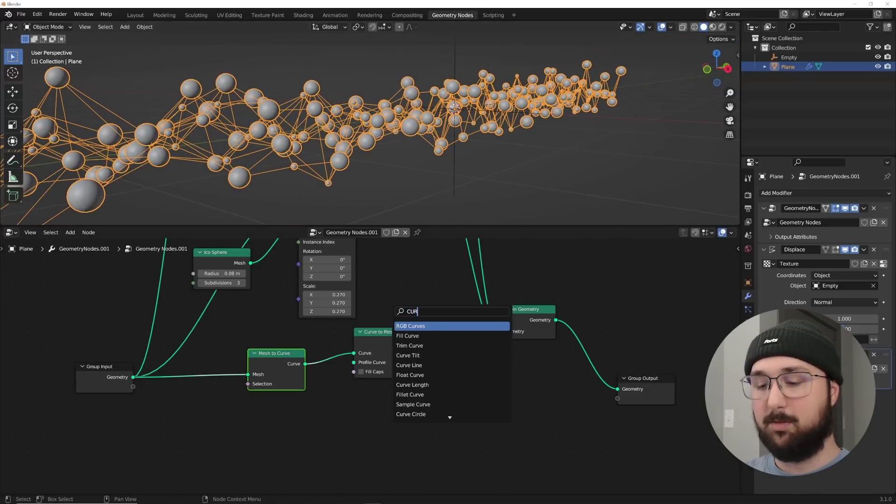
{"action": "key", "text": "BackSpace"}
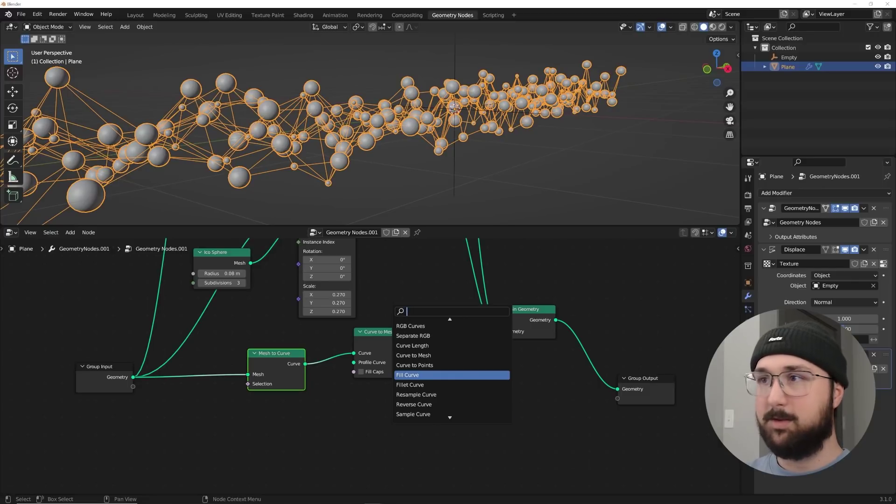
{"action": "type", "text": "CIR"}
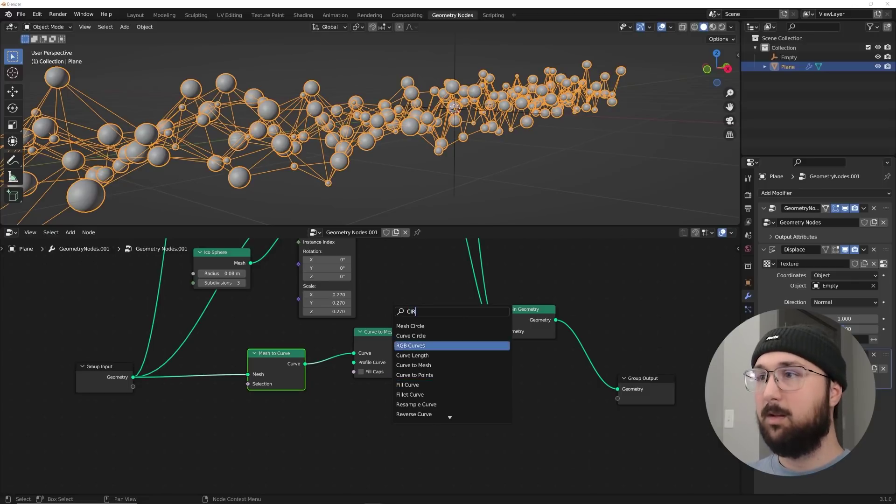
{"action": "key", "text": "Return"}
{"action": "left_click", "coordinate": [283, 425]}
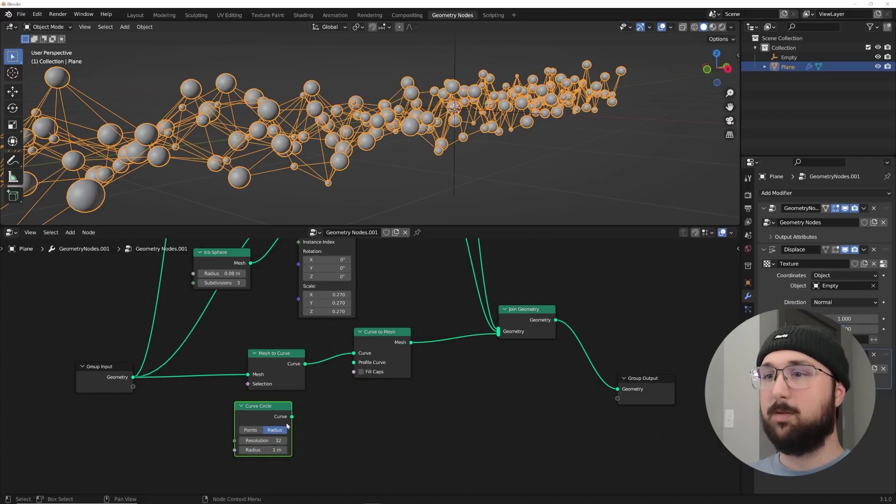
Connect the Curve Circle to Curve to Mesh's Profile Curve input and set the circle's radius to 0.002 m
{"action": "left_click_drag", "start_coordinate": [292, 416], "coordinate": [353, 362]}
{"action": "middle_click_drag", "start_coordinate": [264, 449], "coordinate": [319, 427]}
{"action": "double_click", "coordinate": [318, 427]}
{"action": "type", "text": "0.0"}
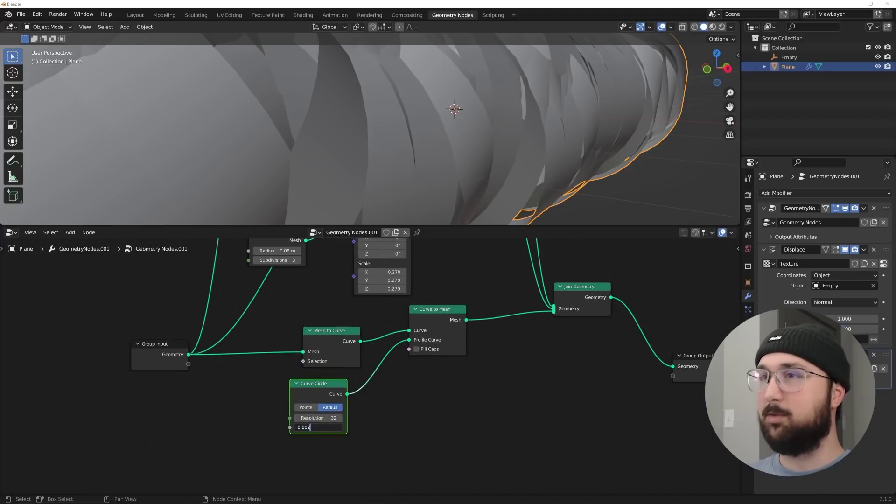
{"action": "type", "text": "02"}
{"action": "key", "text": "Return"}
{"action": "left_click", "coordinate": [509, 217]}
{"action": "mouse_move", "coordinate": [475, 151]}
{"action": "middle_mouse_down"}
{"action": "mouse_move", "coordinate": [401, 186]}
{"action": "mouse_move", "coordinate": [502, 142]}
{"action": "mouse_move", "coordinate": [483, 146]}
{"action": "middle_mouse_up"}
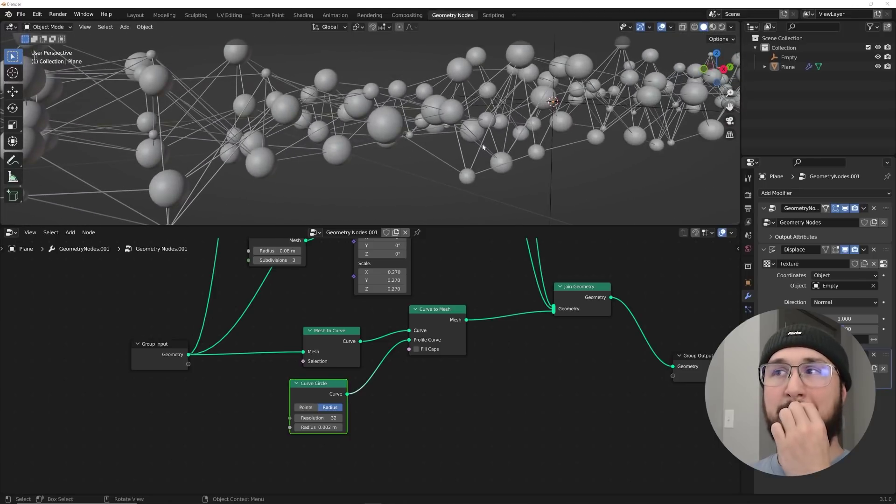
Move the Join Geometry and Group Output nodes up and away from the sphere branches to make room
{"action": "middle_click_drag", "start_coordinate": [518, 320], "coordinate": [363, 418]}
{"action": "scroll", "coordinate": [363, 418], "scroll_direction": "down", "scroll_amount": 4}
{"action": "left_click_drag", "start_coordinate": [408, 404], "coordinate": [475, 310]}
{"action": "left_click_drag", "start_coordinate": [505, 443], "coordinate": [586, 300]}
{"action": "middle_click_drag", "start_coordinate": [521, 312], "coordinate": [533, 407]}
Insert a Set Material node between the larger spheres' Set Shade Smooth node and Join Geometry
{"action": "middle_click_drag", "start_coordinate": [399, 395], "coordinate": [383, 358]}
{"action": "key", "text": "shift+a"}
{"action": "type", "text": "SET M"}
{"action": "key", "text": "Return"}
{"action": "left_click", "coordinate": [408, 306]}
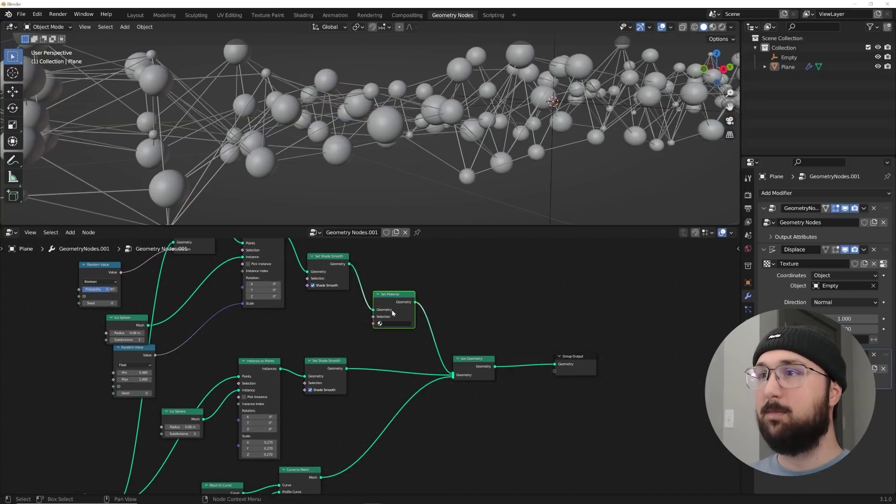
Duplicate the Set Material node into the smaller sphere branch and the Curve to Mesh branch before Join Geometry
{"action": "scroll", "coordinate": [408, 306], "scroll_direction": "up", "scroll_amount": 1}
{"action": "key", "text": "shift+d"}
{"action": "left_click", "coordinate": [404, 369]}
{"action": "key", "text": "shift+d"}
{"action": "left_click", "coordinate": [408, 445]}
{"action": "middle_click_drag", "start_coordinate": [406, 177], "coordinate": [390, 153]}
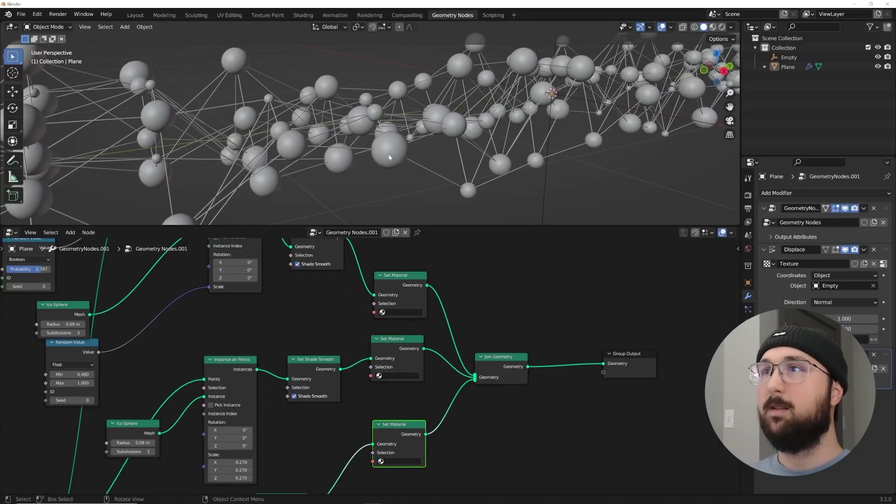
{"action": "scroll", "coordinate": [388, 158], "scroll_direction": "up", "scroll_amount": 2}
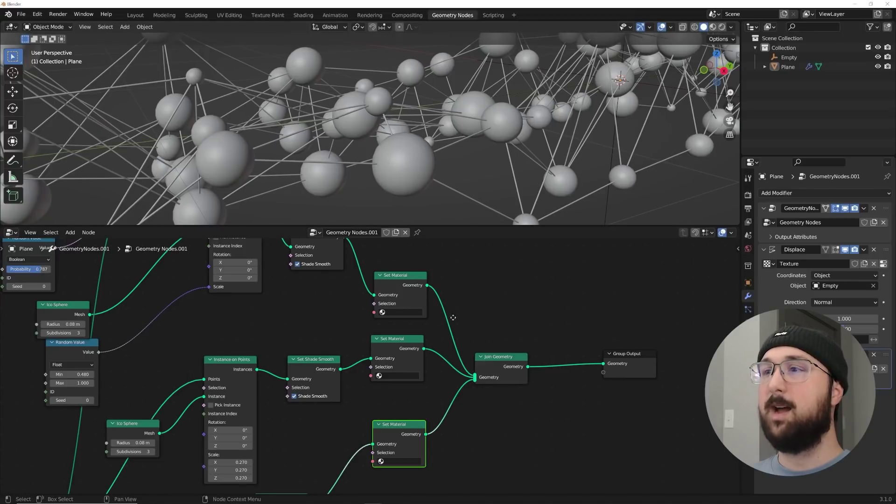
{"action": "middle_click_drag", "start_coordinate": [448, 329], "coordinate": [460, 315]}
{"action": "left_click_drag", "start_coordinate": [414, 268], "coordinate": [425, 265]}
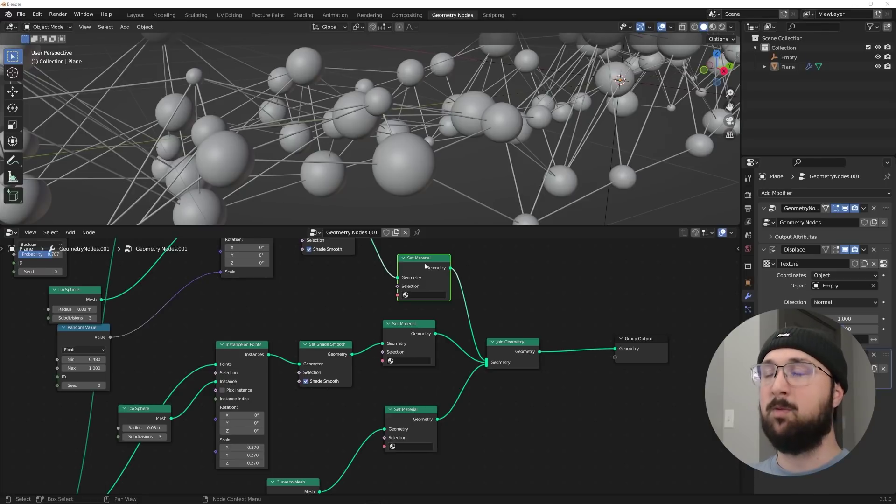
Switch the viewport to rendered shading and disable the scene lighting options
{"action": "left_click", "coordinate": [722, 28]}
{"action": "left_click", "coordinate": [720, 29]}
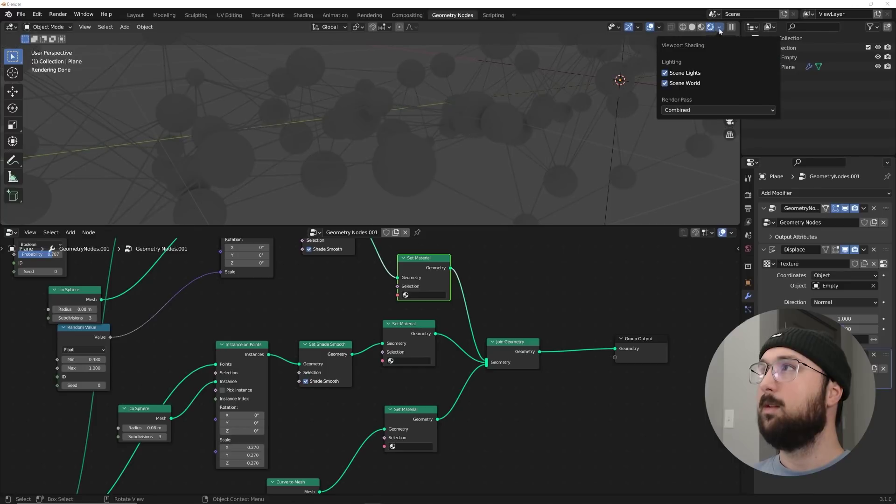
{"action": "left_click", "coordinate": [665, 73]}
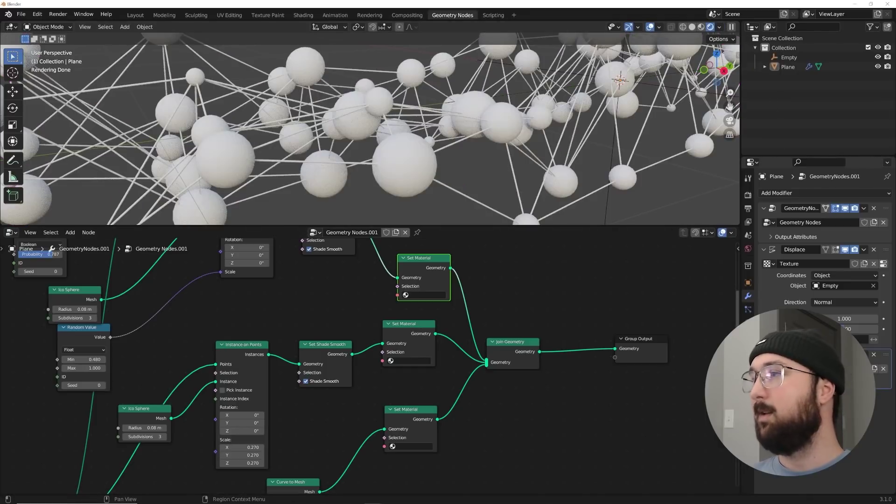
Create a new material on the plane, return the viewport to solid shading and set Metallic to 1.000
{"action": "left_click", "coordinate": [747, 362]}
{"action": "left_click", "coordinate": [825, 233]}
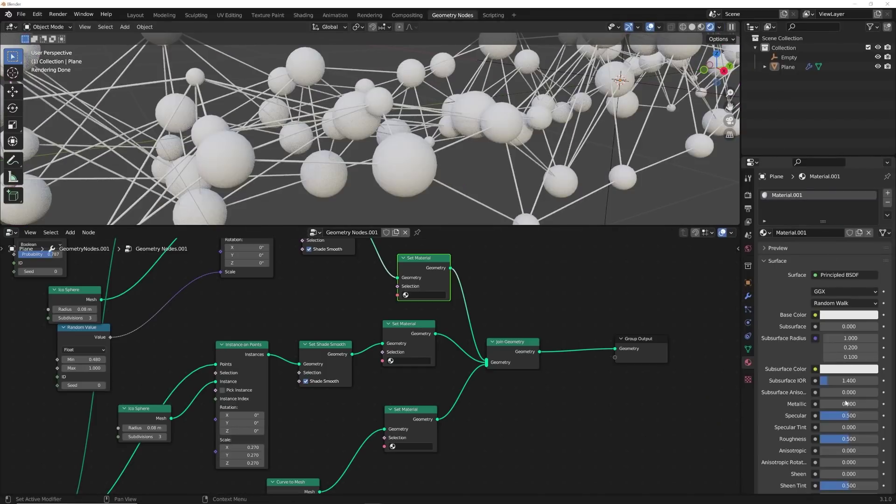
{"action": "left_click", "coordinate": [692, 27]}
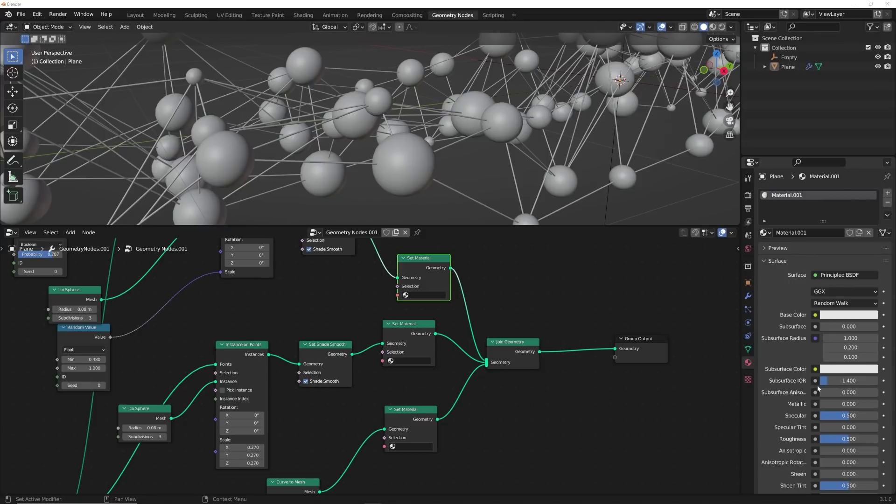
{"action": "left_click_drag", "start_coordinate": [829, 406], "coordinate": [884, 404]}
{"action": "scroll", "coordinate": [855, 427], "scroll_direction": "down", "scroll_amount": 1}
{"action": "scroll", "coordinate": [855, 426], "scroll_direction": "up", "scroll_amount": 1}
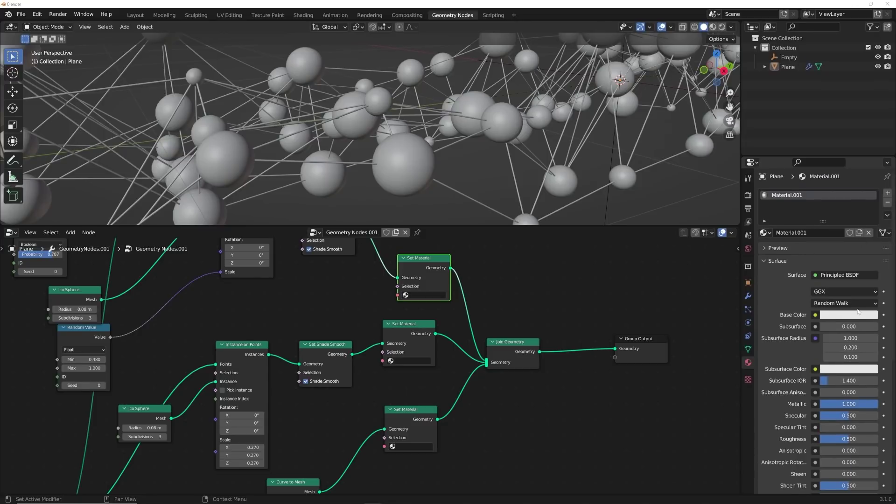
Darken the material's base color to a value of 0.264 and rename the material WIRE
{"action": "left_click", "coordinate": [861, 312]}
{"action": "left_click", "coordinate": [871, 209]}
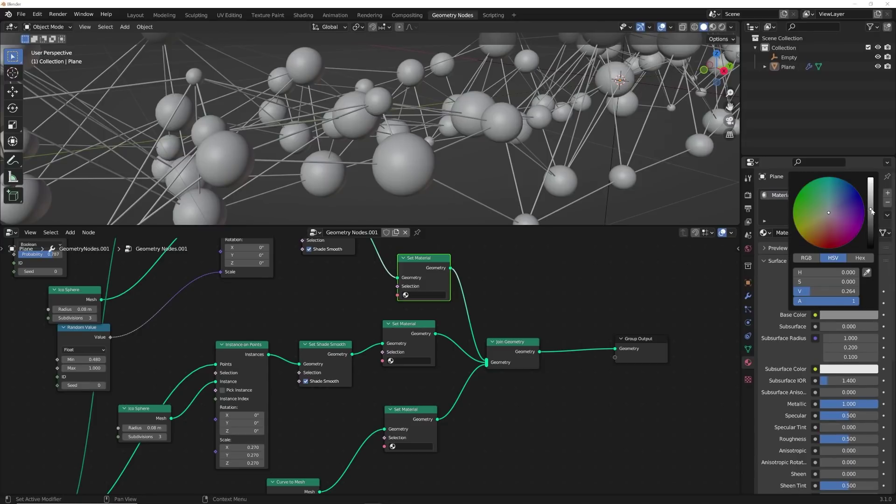
{"action": "double_click", "coordinate": [787, 195]}
{"action": "type", "text": "WiRE"}
{"action": "key", "text": "Return"}
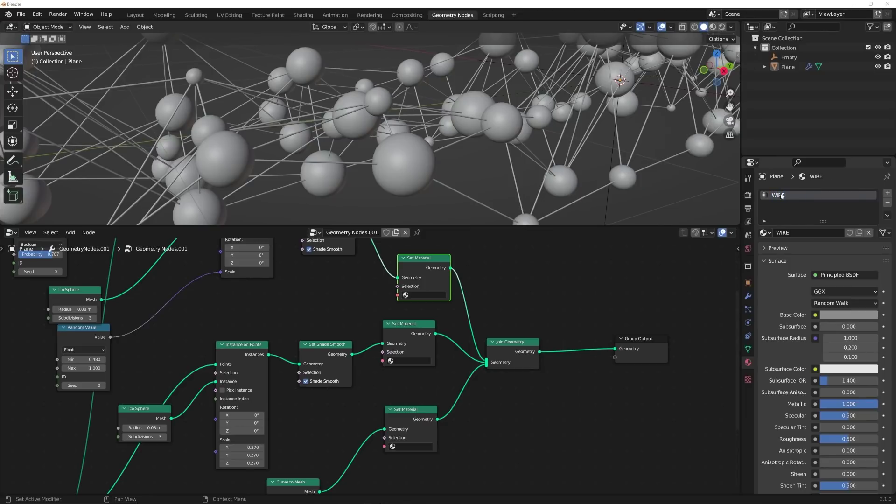
Add a second material slot with a new material named LIGHJT METAL
{"action": "left_click", "coordinate": [887, 193]}
{"action": "left_click", "coordinate": [812, 248]}
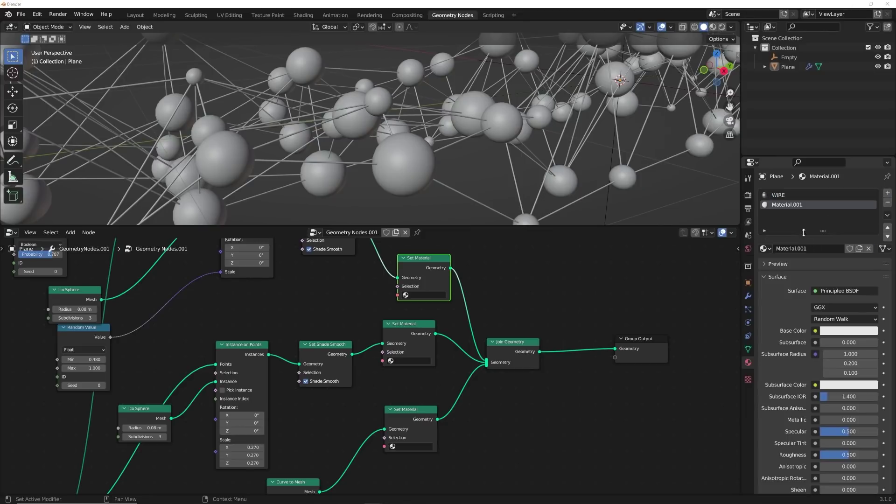
{"action": "left_click", "coordinate": [803, 249]}
{"action": "type", "text": "LIGHJT METAL"}
{"action": "key", "text": "Return"}
Set the LIGHJT METAL material's Metallic to 1.000 and its base color value to 0.213
{"action": "left_click_drag", "start_coordinate": [827, 420], "coordinate": [887, 420]}
{"action": "left_click", "coordinate": [844, 331]}
{"action": "left_click", "coordinate": [824, 332]}
{"action": "left_click_drag", "start_coordinate": [871, 200], "coordinate": [871, 230]}
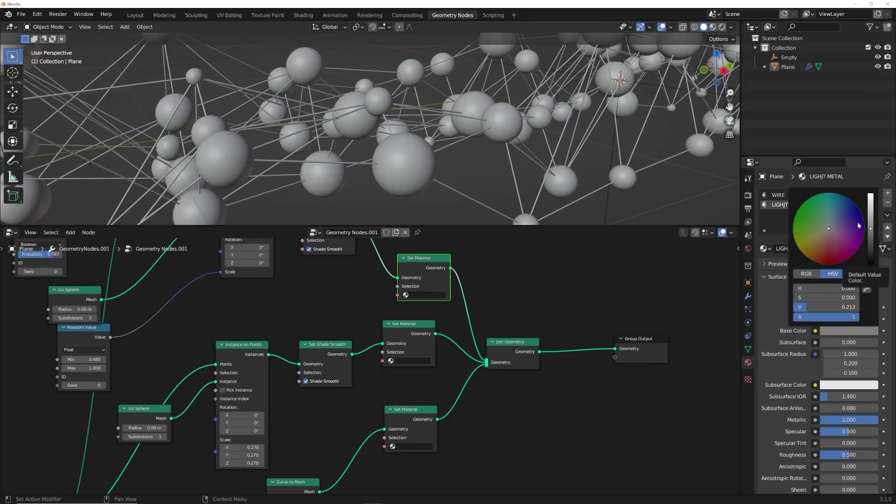
Add a third material slot with a new material named GLASS
{"action": "left_click", "coordinate": [888, 193]}
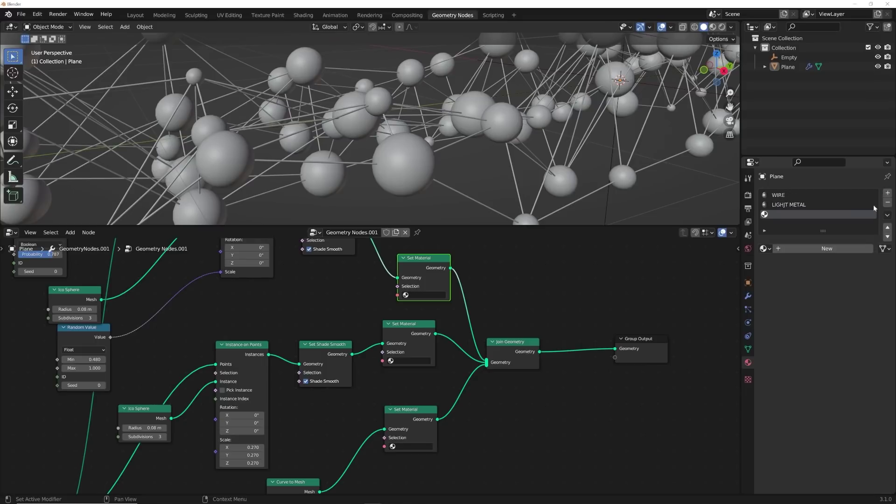
{"action": "left_click", "coordinate": [823, 248]}
{"action": "scroll", "coordinate": [806, 388], "scroll_direction": "down", "scroll_amount": 2}
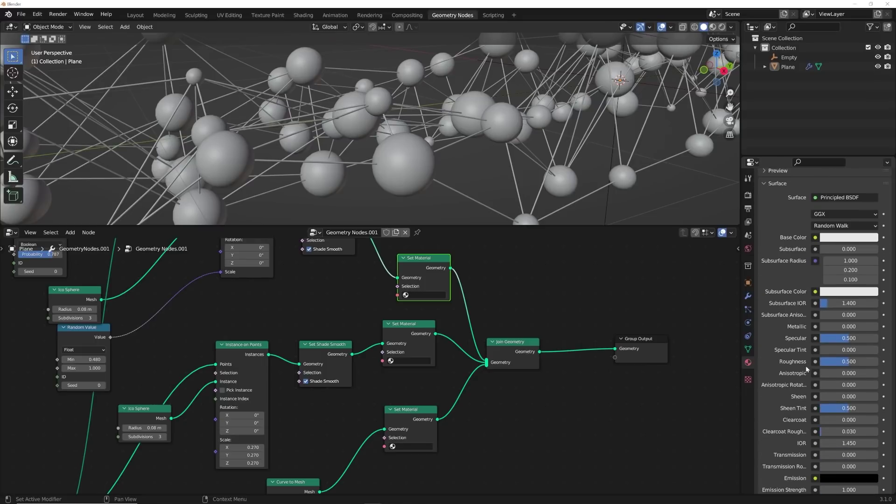
{"action": "type", "text": "GLASS"}
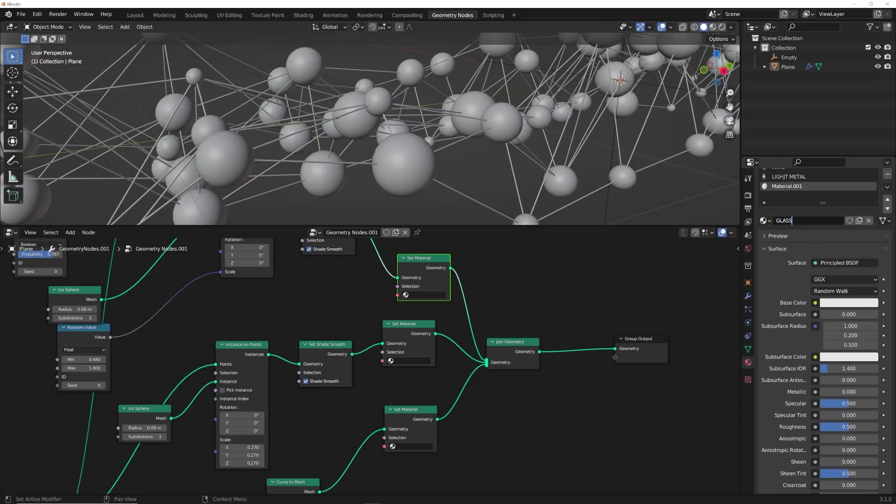
{"action": "key", "text": "Return"}
Set the GLASS material's Transmission to 1.000 and its Roughness to 0.000
{"action": "scroll", "coordinate": [858, 341], "scroll_direction": "down", "scroll_amount": 3}
{"action": "scroll", "coordinate": [856, 340], "scroll_direction": "down", "scroll_amount": 10}
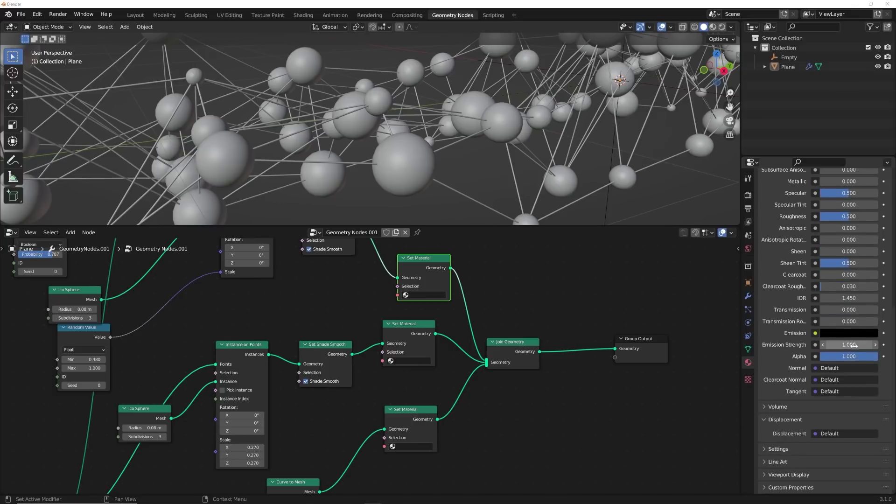
{"action": "left_click_drag", "start_coordinate": [830, 311], "coordinate": [878, 311]}
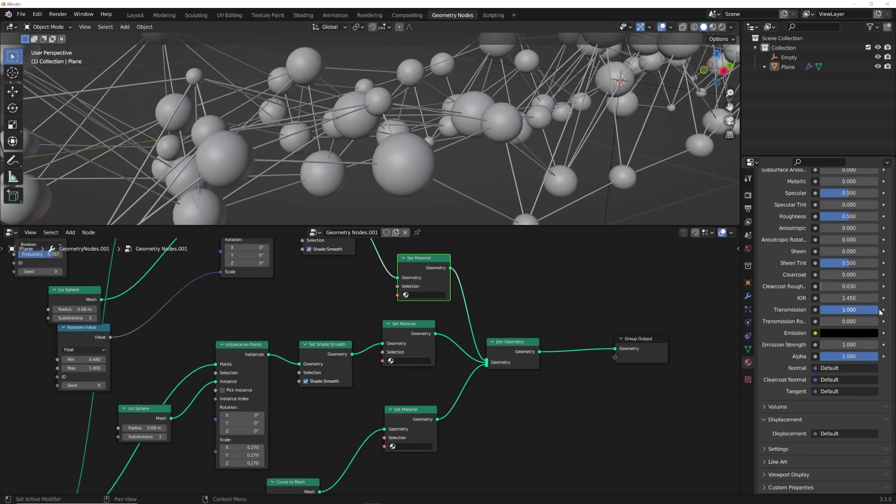
{"action": "left_click_drag", "start_coordinate": [847, 216], "coordinate": [820, 216]}
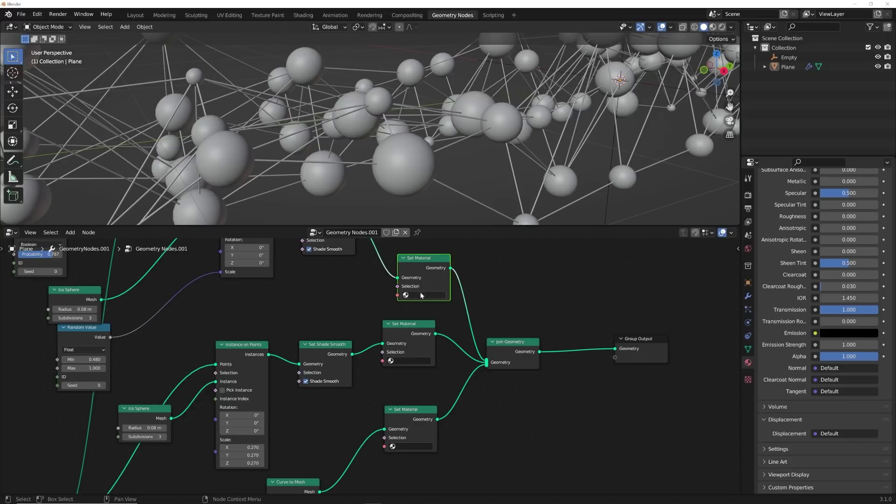
Assign the WIRE material to the Set Material node in the Curve to Mesh branch
{"action": "middle_click_drag", "start_coordinate": [427, 385], "coordinate": [480, 297]}
{"action": "left_click_drag", "start_coordinate": [336, 420], "coordinate": [338, 421]}
{"action": "left_click", "coordinate": [467, 359]}
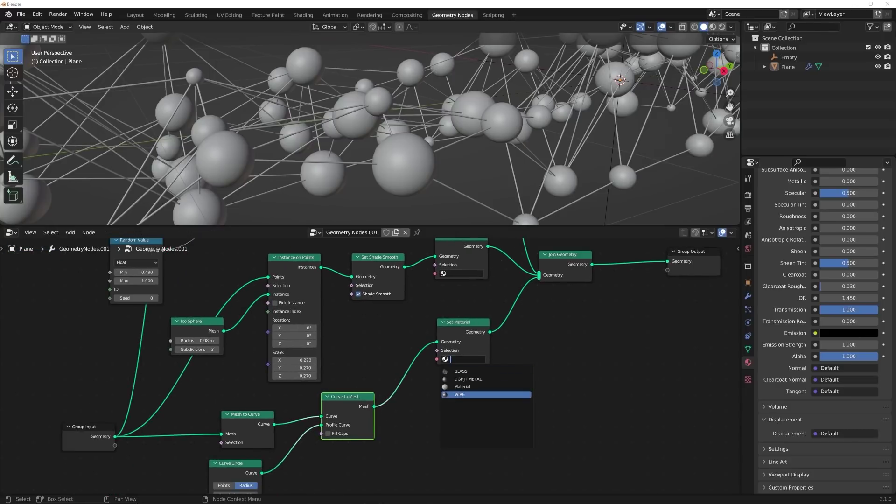
{"action": "left_click", "coordinate": [460, 394]}
{"action": "middle_click_drag", "start_coordinate": [407, 292], "coordinate": [392, 341]}
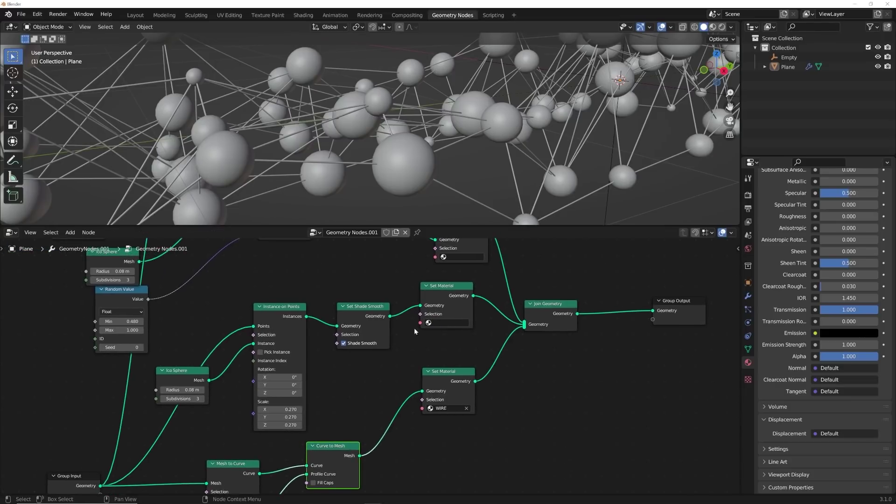
Assign LIGHJT METAL to the smaller spheres' Set Material node and GLASS to the larger spheres' one, previewing the render briefly
{"action": "left_click", "coordinate": [439, 322]}
{"action": "left_click", "coordinate": [428, 336]}
{"action": "middle_click_drag", "start_coordinate": [429, 336], "coordinate": [401, 395]}
{"action": "left_click", "coordinate": [427, 316]}
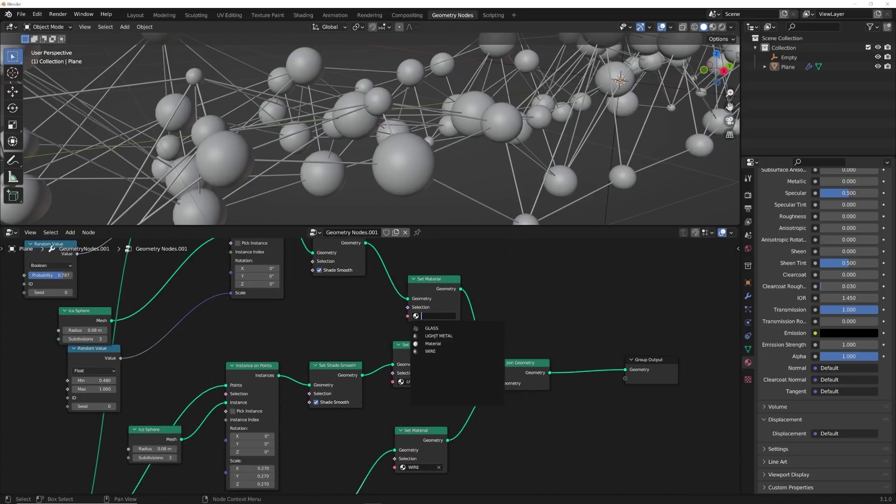
{"action": "key", "text": "Return"}
{"action": "left_click", "coordinate": [722, 27]}
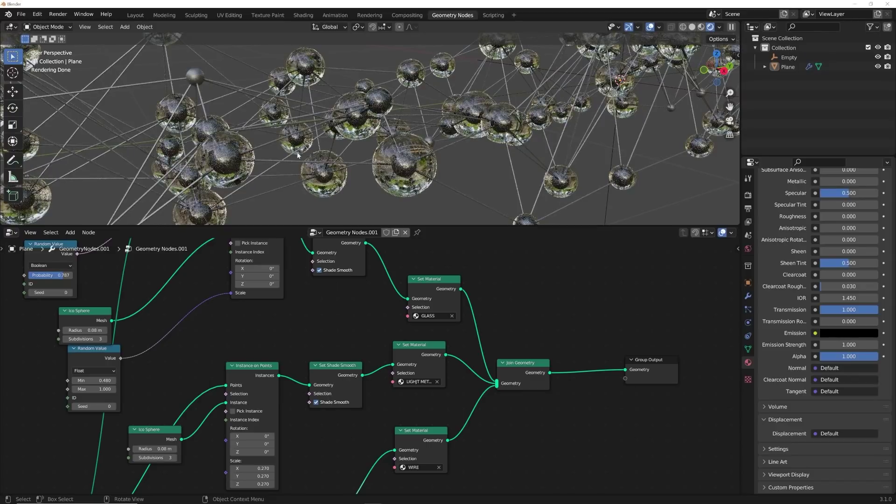
{"action": "left_click", "coordinate": [692, 28]}
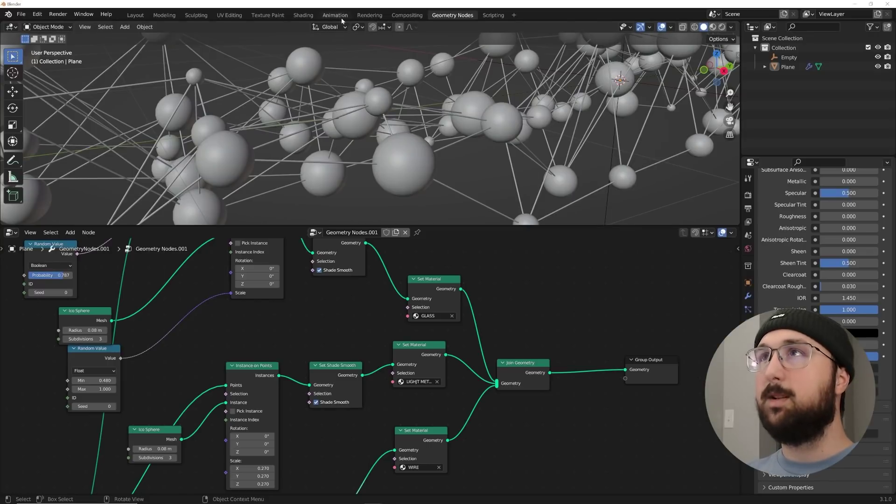
Switch to the Shading workspace and set its viewport to rendered shading with Scene World disabled
{"action": "left_click", "coordinate": [303, 15]}
{"action": "scroll", "coordinate": [452, 143], "scroll_direction": "up", "scroll_amount": 7}
{"action": "mouse_move", "coordinate": [445, 201]}
{"action": "middle_mouse_down", "text": "shift"}
{"action": "mouse_move", "coordinate": [450, 142]}
{"action": "mouse_move", "coordinate": [466, 177]}
{"action": "middle_mouse_up", "text": "shift"}
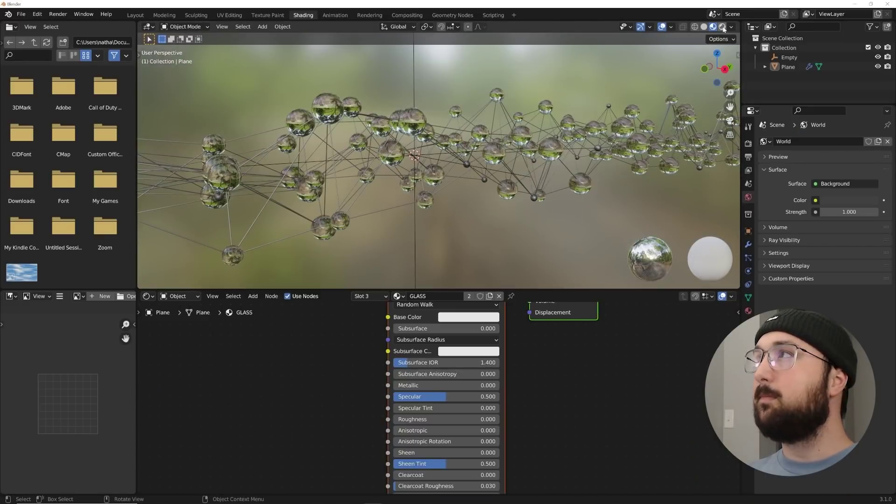
{"action": "left_click", "coordinate": [722, 27]}
{"action": "left_click", "coordinate": [721, 28]}
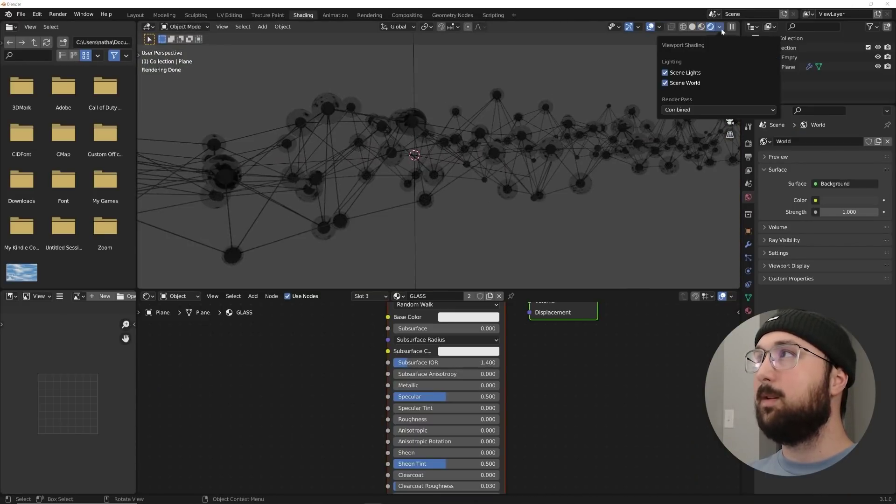
{"action": "left_click", "coordinate": [673, 81]}
Show the LIGHJT METAL material's nodes and close the file browser and image editor areas to widen the workspace
{"action": "left_click", "coordinate": [369, 296]}
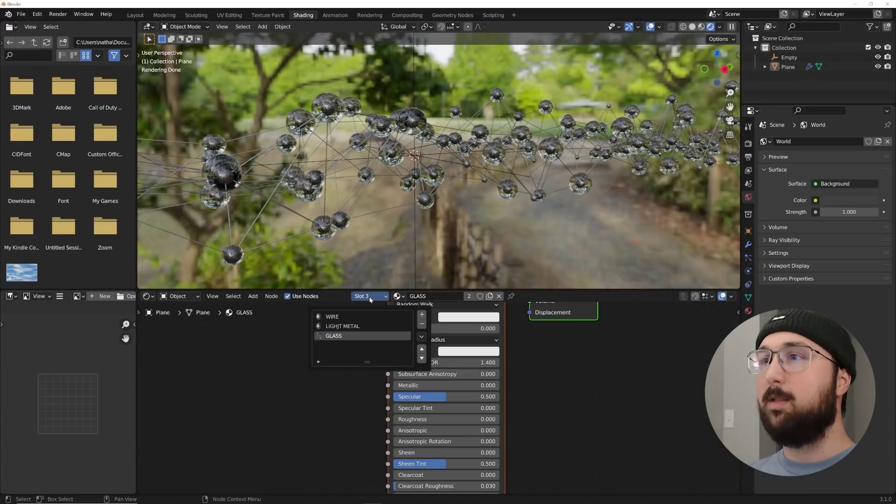
{"action": "left_click", "coordinate": [346, 326]}
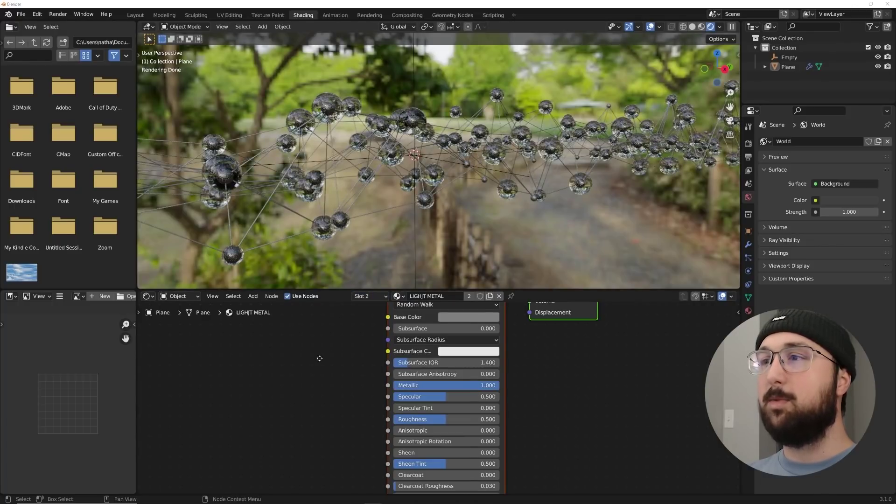
{"action": "scroll", "coordinate": [354, 365], "scroll_direction": "down", "scroll_amount": 3}
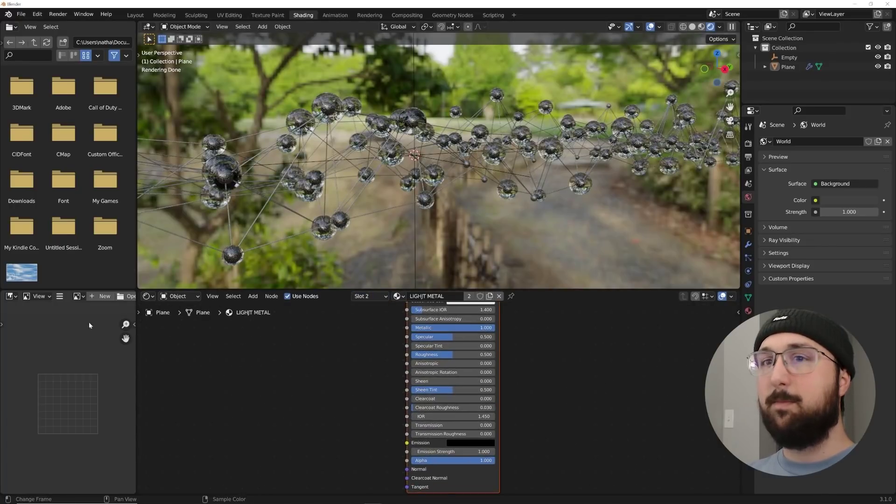
{"action": "left_click_drag", "start_coordinate": [139, 287], "coordinate": [115, 321]}
{"action": "scroll", "coordinate": [361, 355], "scroll_direction": "up", "scroll_amount": 1}
{"action": "mouse_move", "coordinate": [363, 355]}
{"action": "middle_mouse_down"}
{"action": "mouse_move", "coordinate": [353, 400]}
{"action": "mouse_move", "coordinate": [372, 364]}
{"action": "middle_mouse_up"}
Add a ColorRamp node and connect its Color output to the Principled BSDF's Emission input
{"action": "key", "text": "shift+a"}
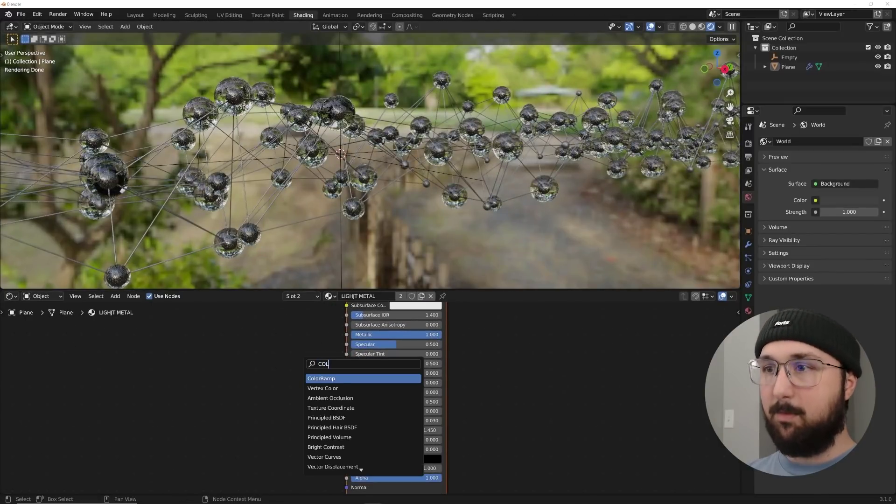
{"action": "type", "text": "COL"}
{"action": "key", "text": "Return"}
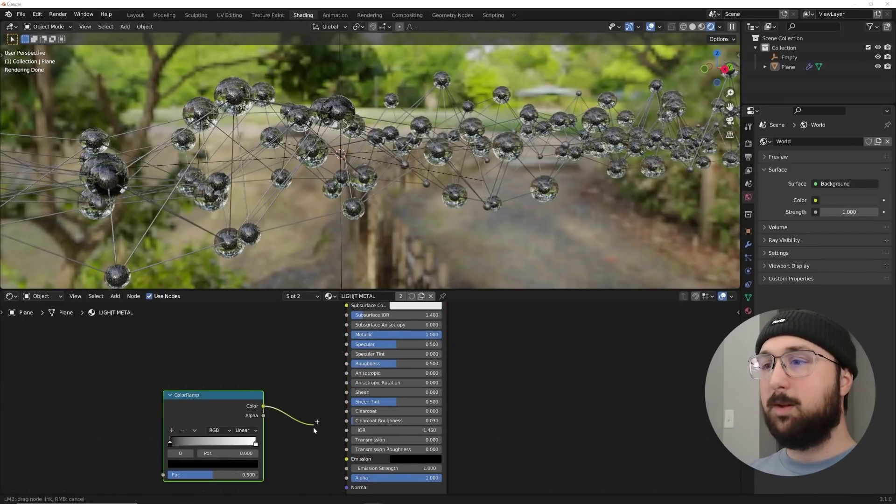
{"action": "left_click_drag", "start_coordinate": [340, 457], "coordinate": [345, 459]}
{"action": "middle_click_drag", "start_coordinate": [329, 443], "coordinate": [471, 405]}
{"action": "left_click_drag", "start_coordinate": [317, 357], "coordinate": [333, 381]}
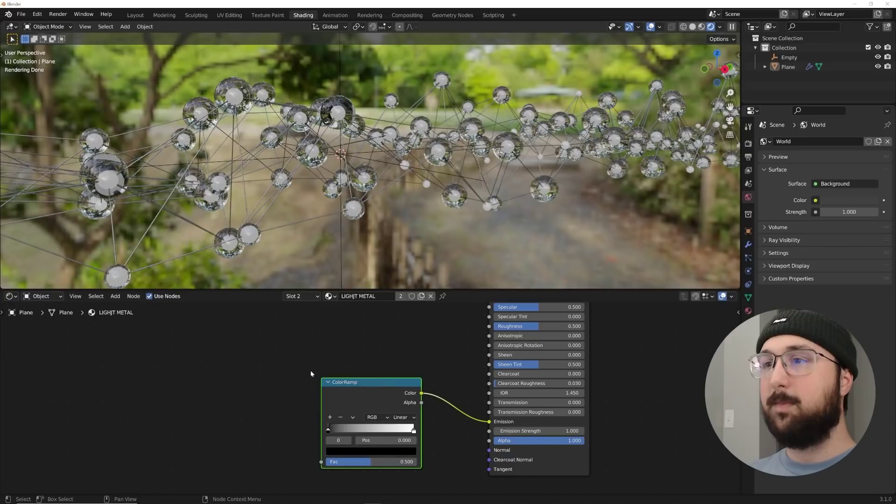
Add a Layer Weight node and connect its Facing output to the ColorRamp's Fac input
{"action": "key", "text": "shift+a"}
{"action": "left_click", "coordinate": [298, 366]}
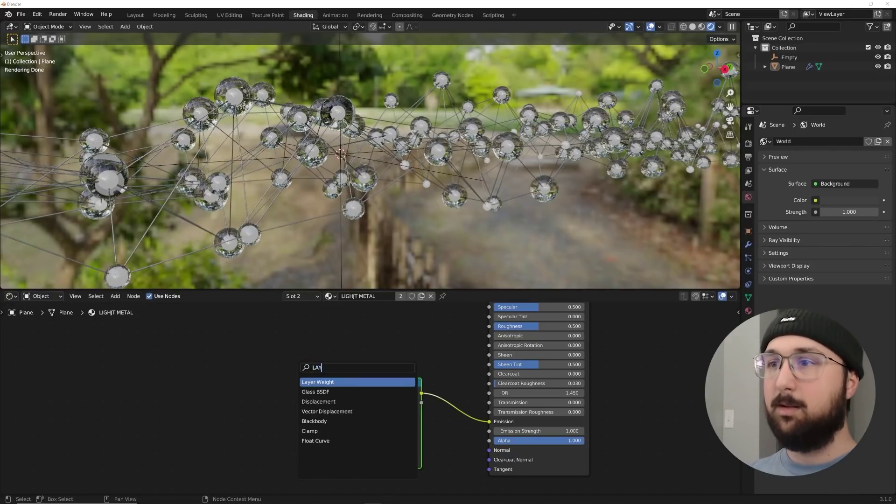
{"action": "type", "text": "LAY"}
{"action": "key", "text": "Return"}
{"action": "left_click", "coordinate": [266, 392]}
{"action": "left_click_drag", "start_coordinate": [265, 395], "coordinate": [322, 461]}
Change the ColorRamp's white stop to red and raise the Principled BSDF's Emission Strength to about 62.6
{"action": "left_click", "coordinate": [413, 430]}
{"action": "left_click", "coordinate": [380, 450]}
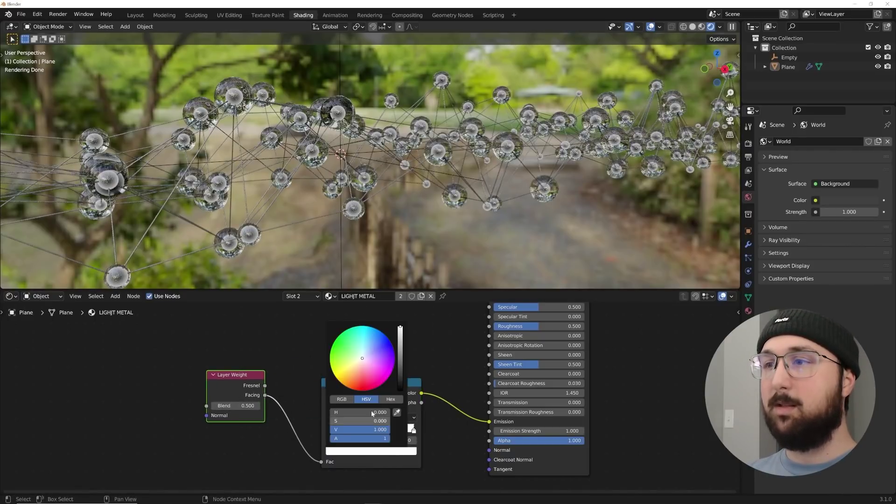
{"action": "left_click_drag", "start_coordinate": [362, 358], "coordinate": [356, 389]}
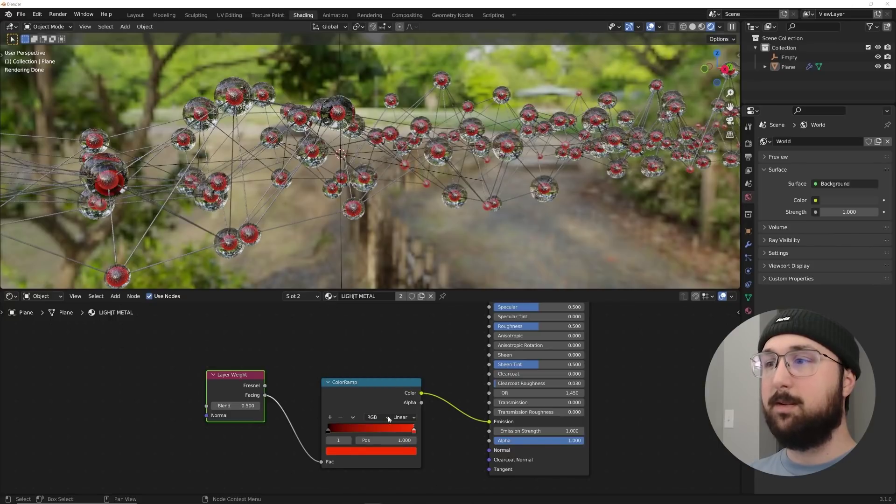
{"action": "left_click_drag", "start_coordinate": [538, 430], "coordinate": [653, 430]}
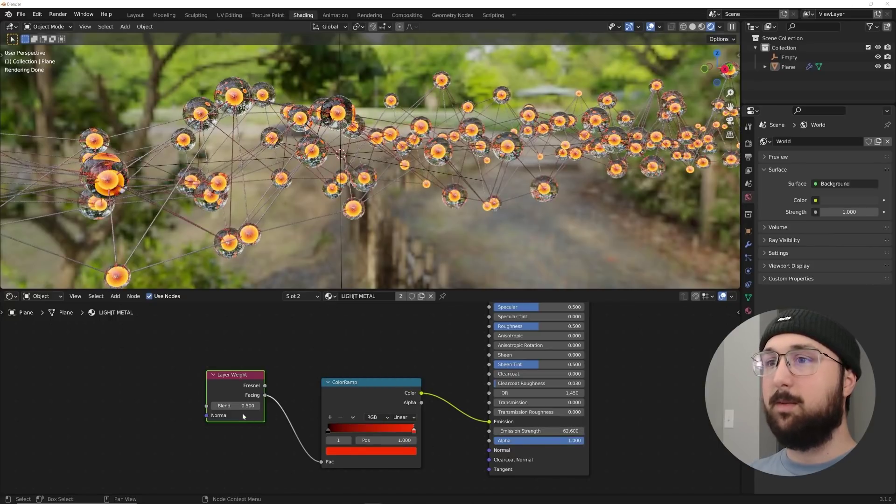
Set the Layer Weight Blend to 0.050, move the ColorRamp's black stop to 0.039 and raise Emission Strength to about 207.2
{"action": "mouse_move", "coordinate": [241, 407]}
{"action": "left_mouse_down"}
{"action": "mouse_move", "coordinate": [212, 407]}
{"action": "mouse_move", "coordinate": [243, 410]}
{"action": "left_mouse_up"}
{"action": "mouse_move", "coordinate": [330, 427]}
{"action": "left_mouse_down"}
{"action": "mouse_move", "coordinate": [347, 431]}
{"action": "mouse_move", "coordinate": [334, 430]}
{"action": "left_mouse_up"}
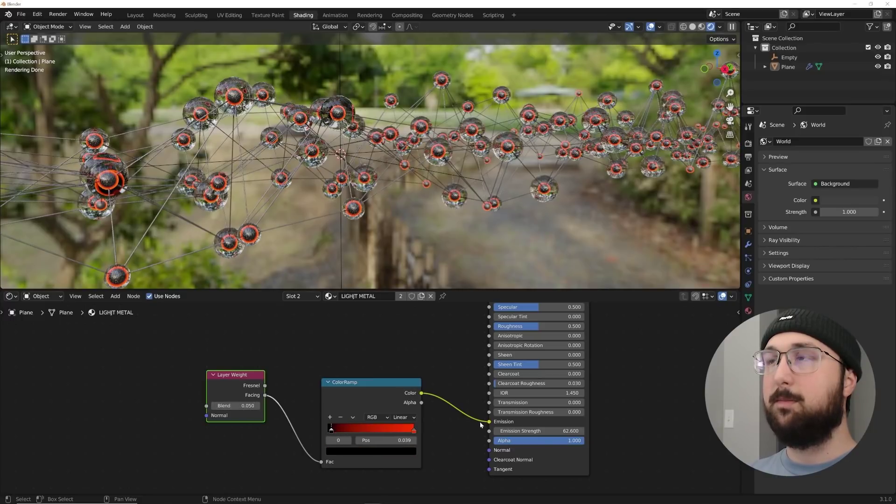
{"action": "left_click_drag", "start_coordinate": [548, 434], "coordinate": [549, 433]}
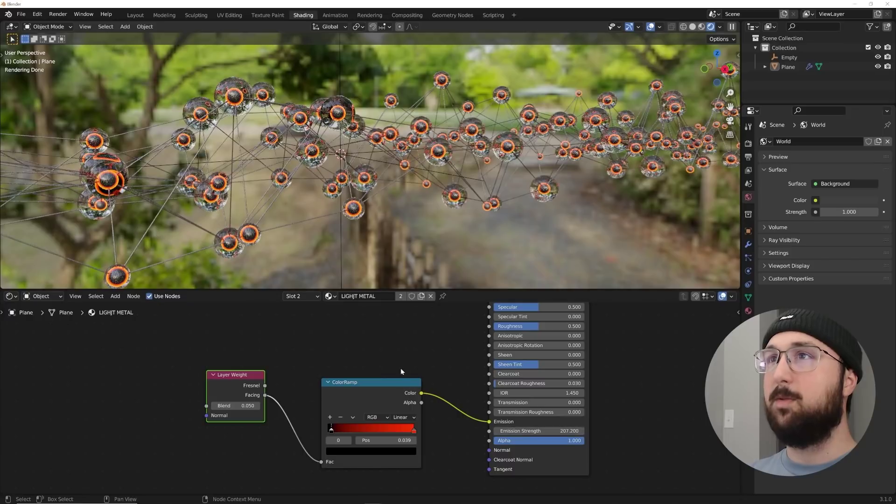
Inspect the glowing spheres up close and reduce the Principled BSDF's Emission Strength to about 156.1
{"action": "scroll", "coordinate": [430, 398], "scroll_direction": "down", "scroll_amount": 3}
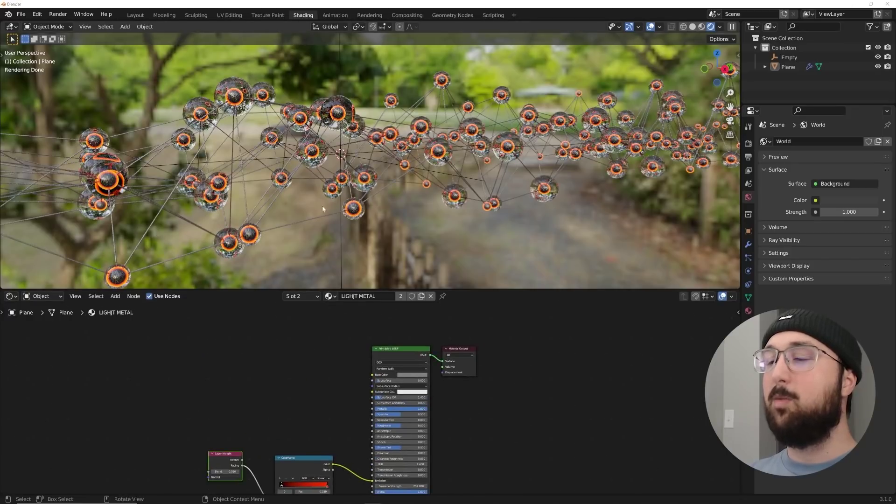
{"action": "scroll", "coordinate": [430, 197], "scroll_direction": "up", "scroll_amount": 5}
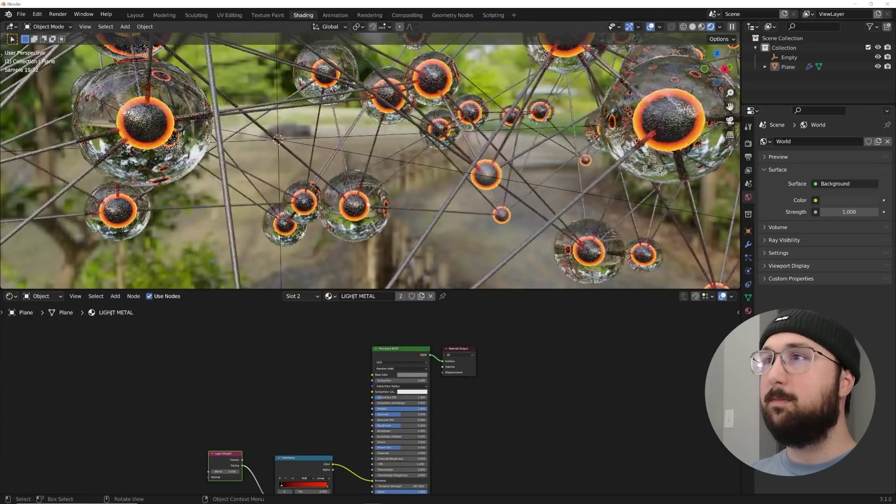
{"action": "middle_click_drag", "start_coordinate": [327, 466], "coordinate": [362, 406]}
{"action": "left_click_drag", "start_coordinate": [455, 427], "coordinate": [485, 427]}
{"action": "scroll", "coordinate": [459, 346], "scroll_direction": "down", "scroll_amount": 5}
{"action": "scroll", "coordinate": [401, 391], "scroll_direction": "up", "scroll_amount": 7}
Enlarge the node editor area and duplicate the Principled BSDF node, placing the copy above the original
{"action": "middle_click_drag", "start_coordinate": [458, 316], "coordinate": [392, 361]}
{"action": "left_click", "coordinate": [374, 404]}
{"action": "left_click_drag", "start_coordinate": [480, 290], "coordinate": [480, 191]}
{"action": "scroll", "coordinate": [432, 130], "scroll_direction": "down", "scroll_amount": 2}
{"action": "middle_click_drag", "start_coordinate": [432, 130], "coordinate": [432, 136], "text": "shift"}
{"action": "middle_click_drag", "start_coordinate": [391, 306], "coordinate": [436, 357]}
{"action": "key", "text": "shift+d"}
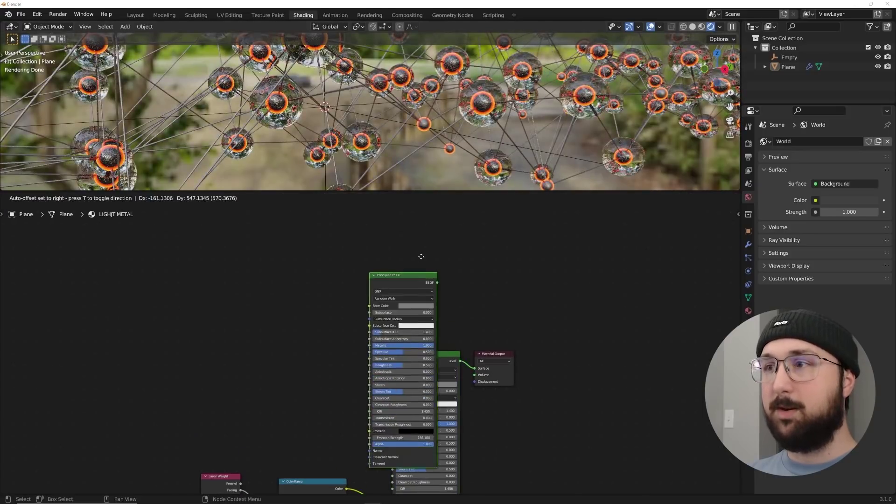
{"action": "left_click", "coordinate": [345, 207]}
Insert a Mix Shader before the Material Output, with the duplicated Principled BSDF as first shader and the glowing one as second
{"action": "left_click", "coordinate": [748, 143]}
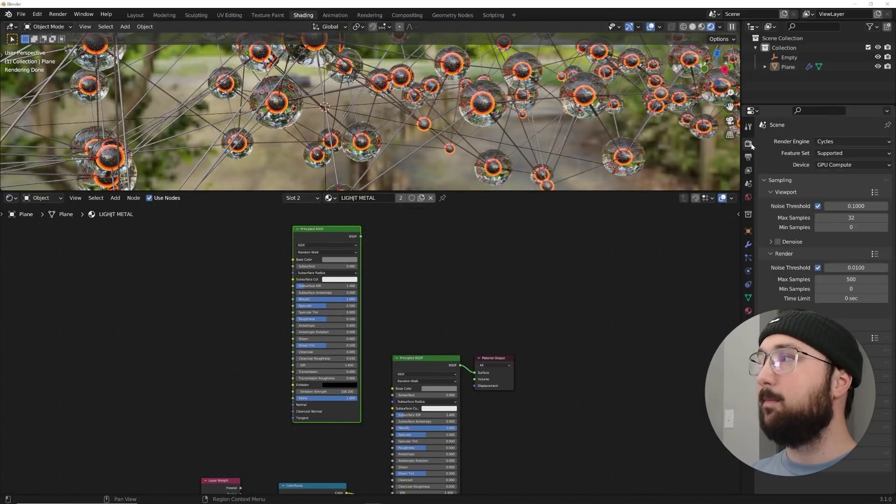
{"action": "left_click", "coordinate": [748, 311]}
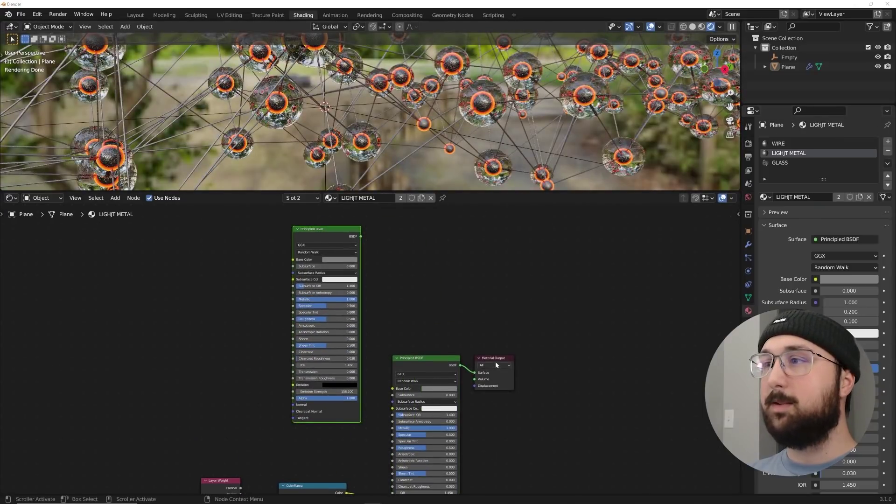
{"action": "left_click_drag", "start_coordinate": [491, 358], "coordinate": [514, 289]}
{"action": "key", "text": "shift+a"}
{"action": "left_click", "coordinate": [502, 281]}
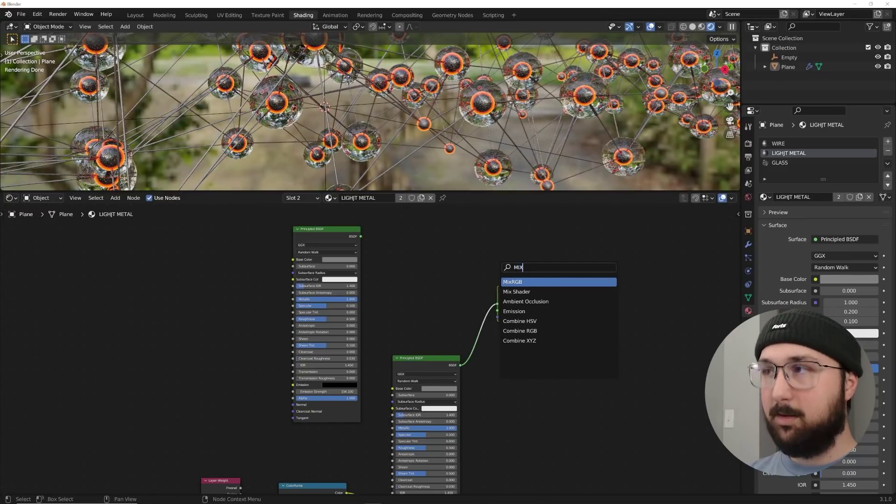
{"action": "type", "text": "MIX"}
{"action": "left_click", "coordinate": [516, 291]}
{"action": "left_click", "coordinate": [502, 306]}
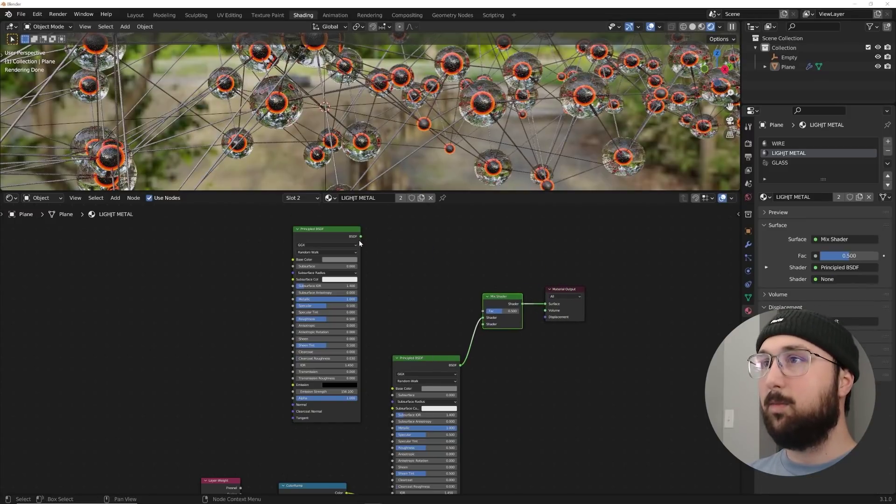
{"action": "left_click_drag", "start_coordinate": [482, 321], "coordinate": [484, 324]}
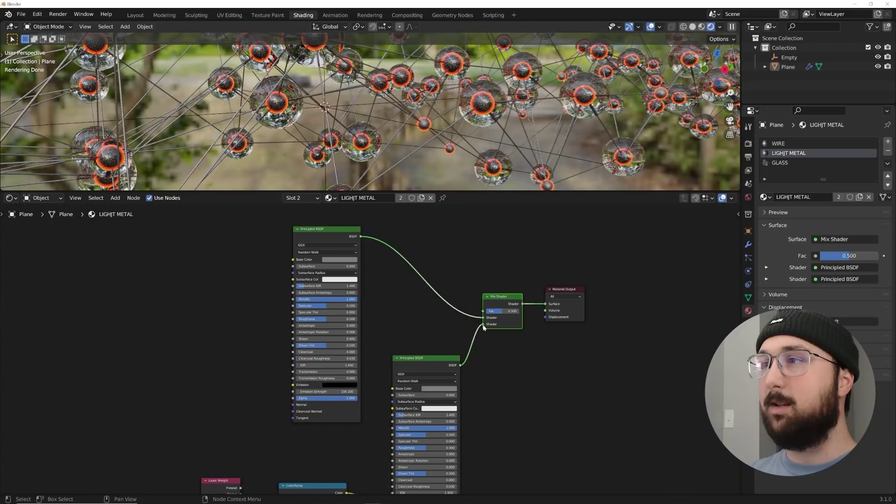
Move the Mix Shader above the Principled BSDF nodes and add a second ColorRamp node beside it
{"action": "scroll", "coordinate": [495, 324], "scroll_direction": "up", "scroll_amount": 6}
{"action": "middle_click_drag", "start_coordinate": [499, 326], "coordinate": [378, 415]}
{"action": "scroll", "coordinate": [396, 387], "scroll_direction": "down", "scroll_amount": 5}
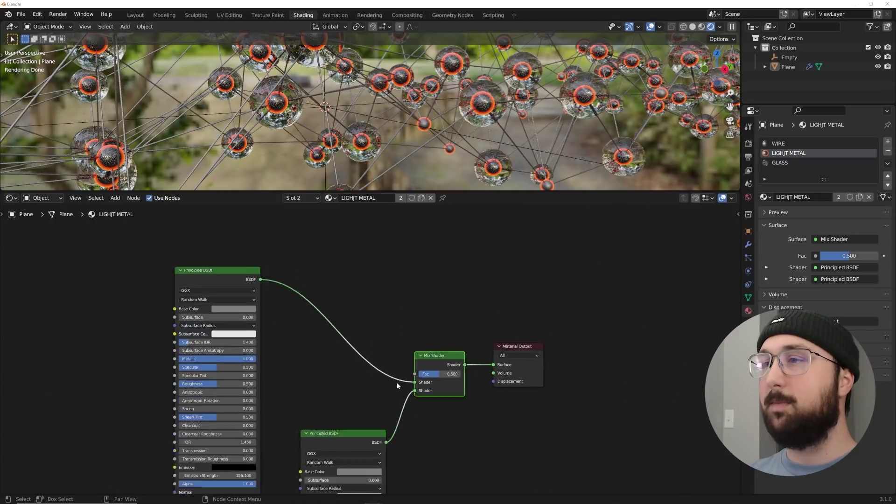
{"action": "left_click_drag", "start_coordinate": [431, 359], "coordinate": [433, 236]}
{"action": "middle_click_drag", "start_coordinate": [433, 237], "coordinate": [435, 362]}
{"action": "scroll", "coordinate": [435, 369], "scroll_direction": "down", "scroll_amount": 1}
{"action": "scroll", "coordinate": [373, 361], "scroll_direction": "up", "scroll_amount": 1}
{"action": "key", "text": "shift+a"}
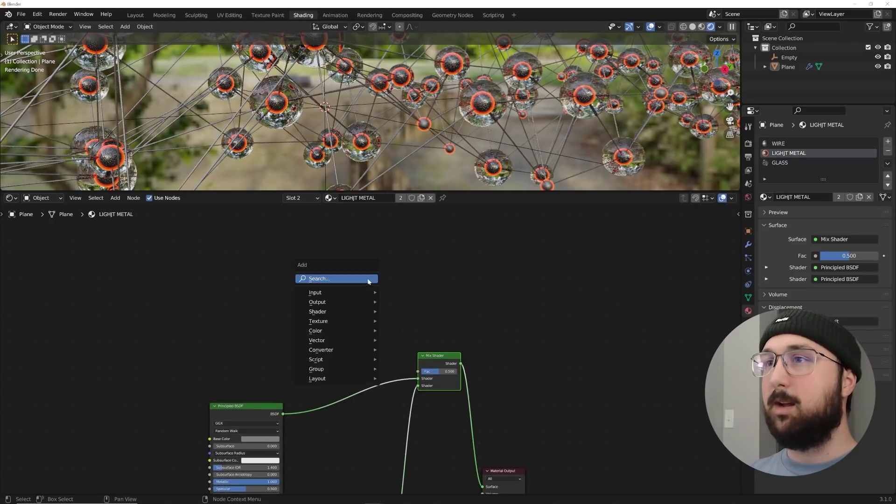
{"action": "left_click", "coordinate": [369, 279]}
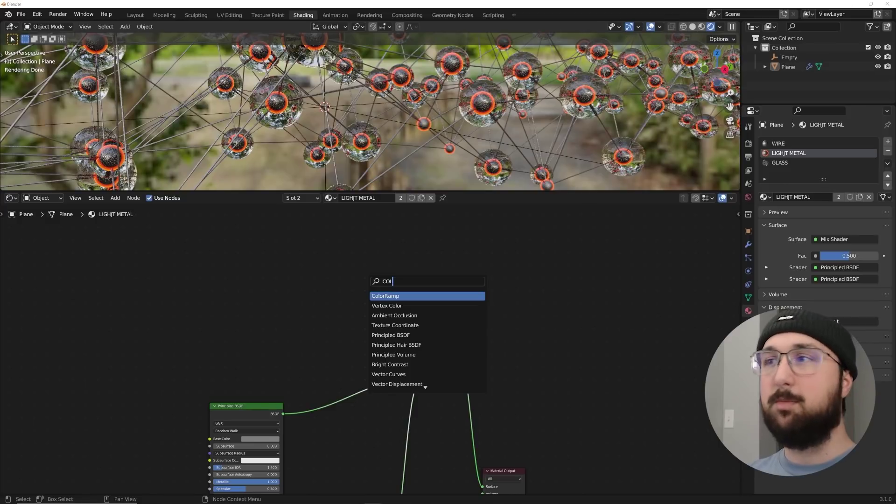
{"action": "left_click", "coordinate": [376, 296]}
{"action": "left_click", "coordinate": [300, 302]}
{"action": "middle_click_drag", "start_coordinate": [239, 290], "coordinate": [331, 297]}
{"action": "key", "text": "shift+a"}
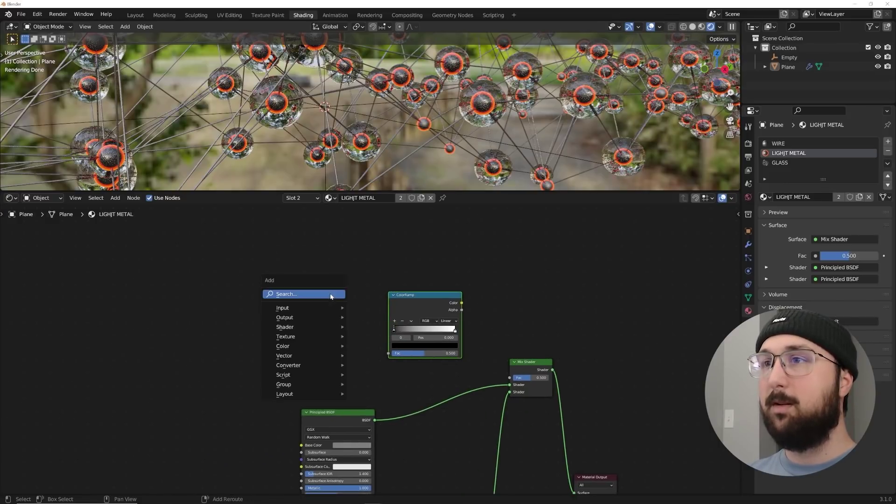
{"action": "left_click", "coordinate": [330, 295]}
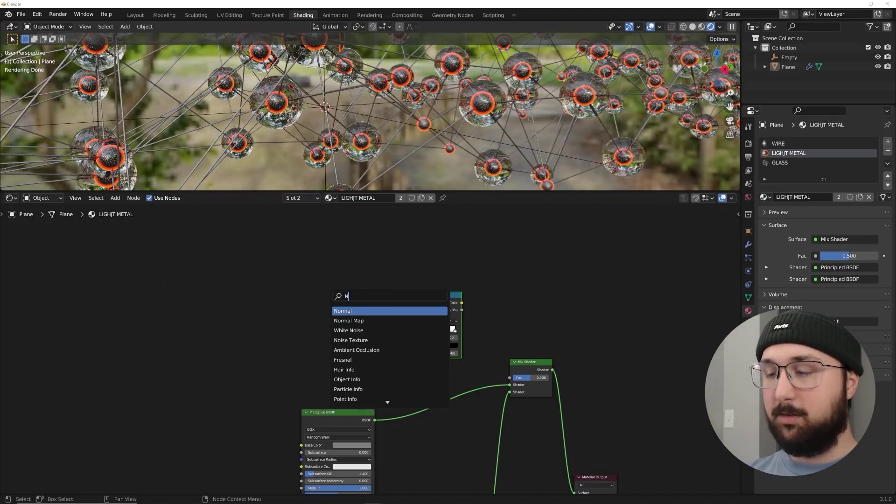
{"action": "left_click", "coordinate": [376, 314]}
{"action": "right_click", "coordinate": [375, 314]}
Add a Noise Texture node in front of the new ColorRamp
{"action": "key", "text": "shift+a"}
{"action": "left_click", "coordinate": [376, 315]}
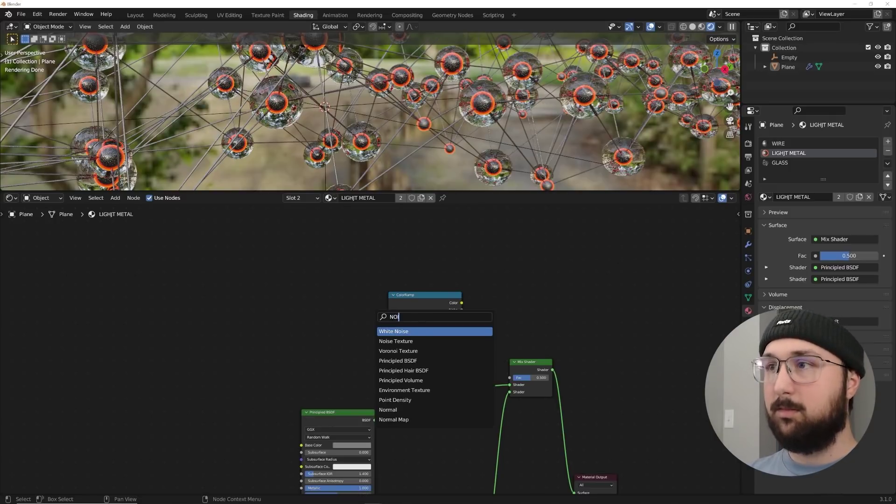
{"action": "key", "text": "Down"}
{"action": "key", "text": "Return"}
{"action": "left_click", "coordinate": [325, 301]}
Add an Object Info node and chain its Random output through the Noise Texture and ColorRamp into the Mix Shader's Fac
{"action": "scroll", "coordinate": [289, 292], "scroll_direction": "up", "scroll_amount": 2}
{"action": "key", "text": "shift+a"}
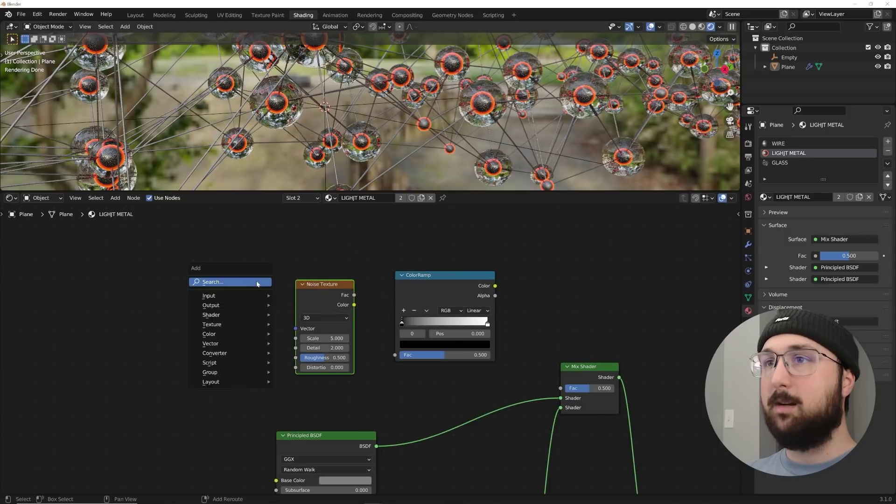
{"action": "left_click", "coordinate": [257, 283]}
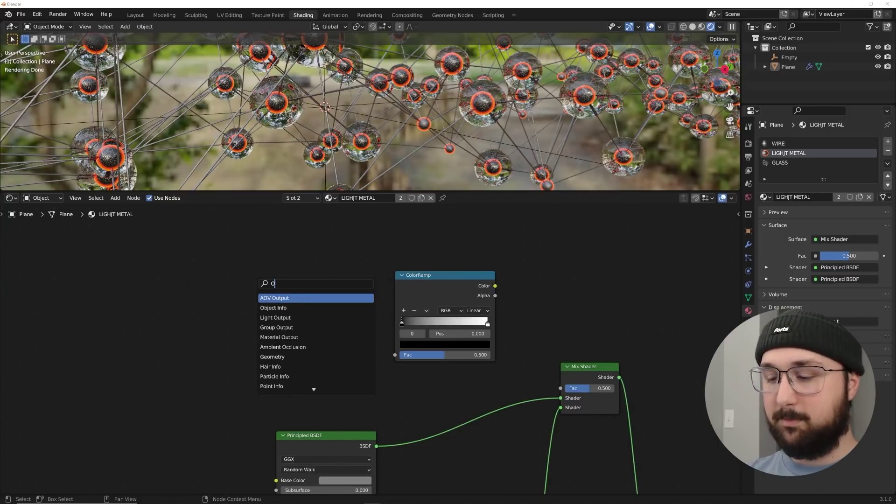
{"action": "key", "text": "Return"}
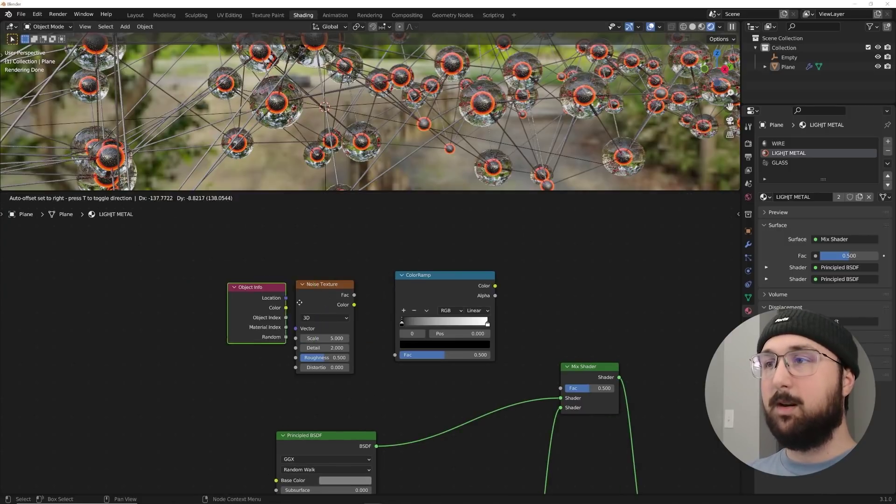
{"action": "left_click", "coordinate": [274, 314]}
{"action": "left_click_drag", "start_coordinate": [295, 325], "coordinate": [295, 327]}
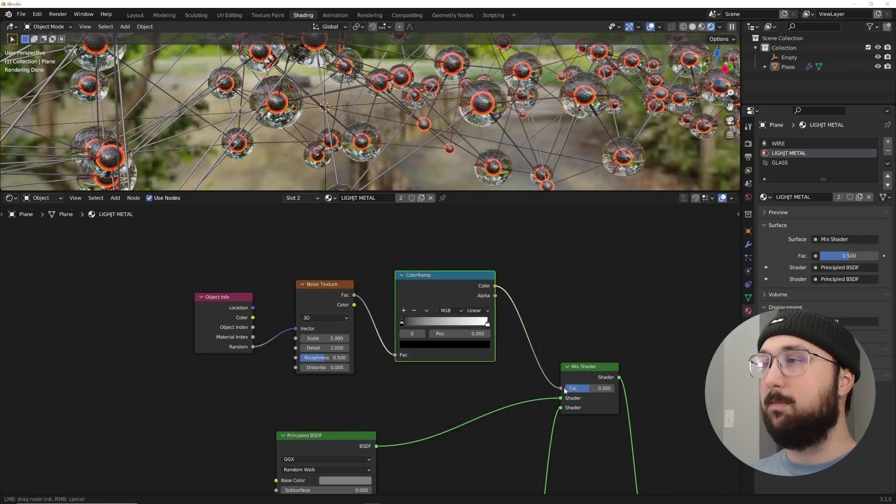
{"action": "left_click_drag", "start_coordinate": [564, 390], "coordinate": [563, 388]}
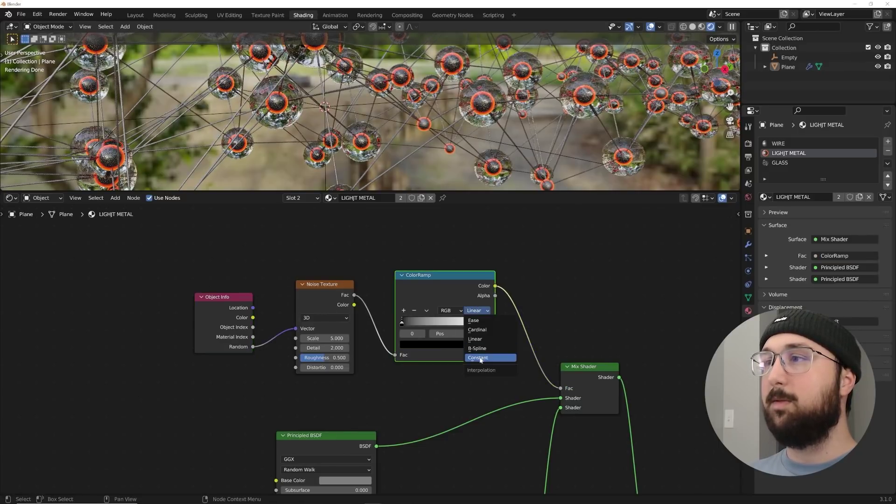
Set the new ColorRamp's interpolation to Constant and move its white stop to about 0.519, checking the sphere mix
{"action": "left_click", "coordinate": [481, 358]}
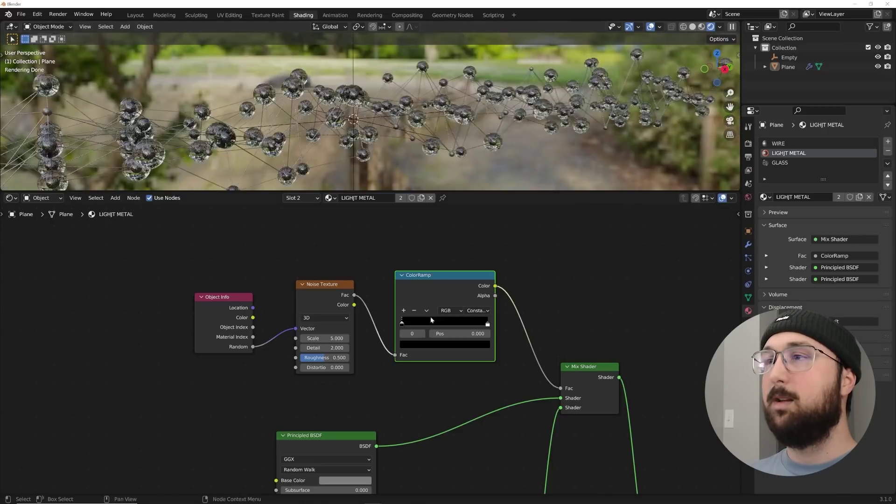
{"action": "left_click_drag", "start_coordinate": [487, 324], "coordinate": [442, 322]}
{"action": "mouse_move", "coordinate": [452, 113]}
{"action": "middle_mouse_down"}
{"action": "mouse_move", "coordinate": [470, 126]}
{"action": "mouse_move", "coordinate": [463, 124]}
{"action": "mouse_move", "coordinate": [482, 116]}
{"action": "mouse_move", "coordinate": [461, 110]}
{"action": "middle_mouse_up"}
{"action": "scroll", "coordinate": [462, 122], "scroll_direction": "up", "scroll_amount": 3}
{"action": "scroll", "coordinate": [482, 116], "scroll_direction": "down", "scroll_amount": 2}
{"action": "scroll", "coordinate": [461, 111], "scroll_direction": "up", "scroll_amount": 2}
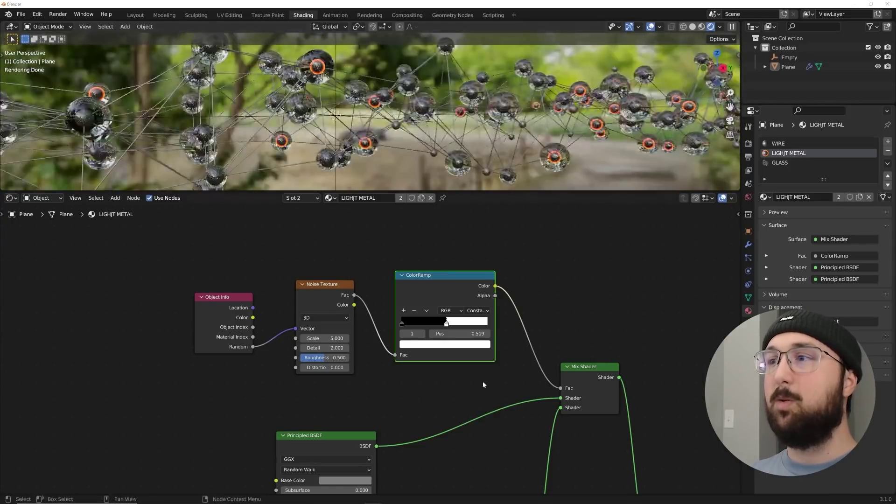
Lower the Roughness to about 0.275 on the duplicated Principled BSDF and to 0.400 on the glowing one
{"action": "middle_click_drag", "start_coordinate": [483, 381], "coordinate": [525, 267]}
{"action": "scroll", "coordinate": [460, 381], "scroll_direction": "up", "scroll_amount": 1}
{"action": "middle_click_drag", "start_coordinate": [456, 374], "coordinate": [500, 291]}
{"action": "scroll", "coordinate": [500, 291], "scroll_direction": "up", "scroll_amount": 1}
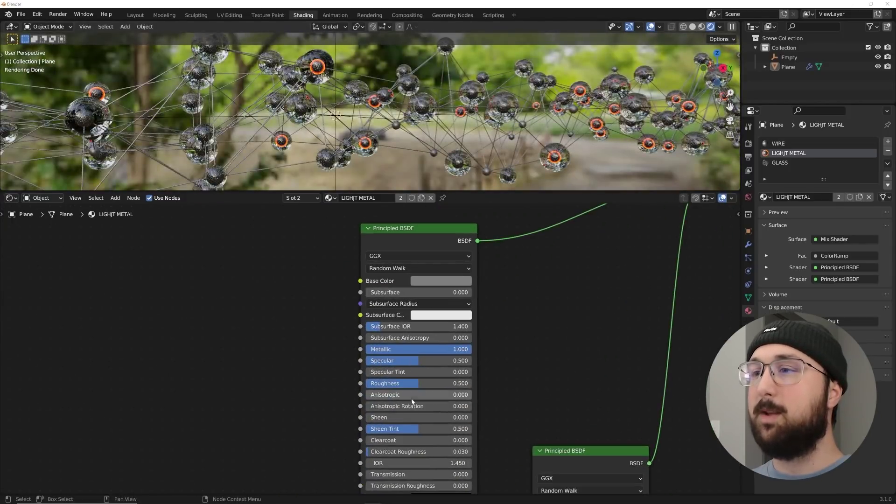
{"action": "left_click_drag", "start_coordinate": [414, 383], "coordinate": [403, 384]}
{"action": "scroll", "coordinate": [449, 382], "scroll_direction": "down", "scroll_amount": 5}
{"action": "middle_click_drag", "start_coordinate": [547, 394], "coordinate": [499, 267]}
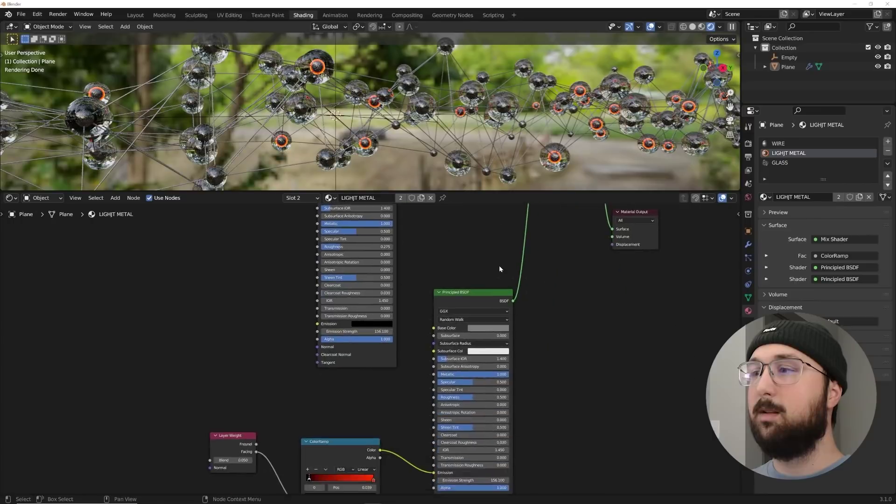
{"action": "scroll", "coordinate": [500, 271], "scroll_direction": "up", "scroll_amount": 5}
{"action": "left_click_drag", "start_coordinate": [523, 419], "coordinate": [512, 419]}
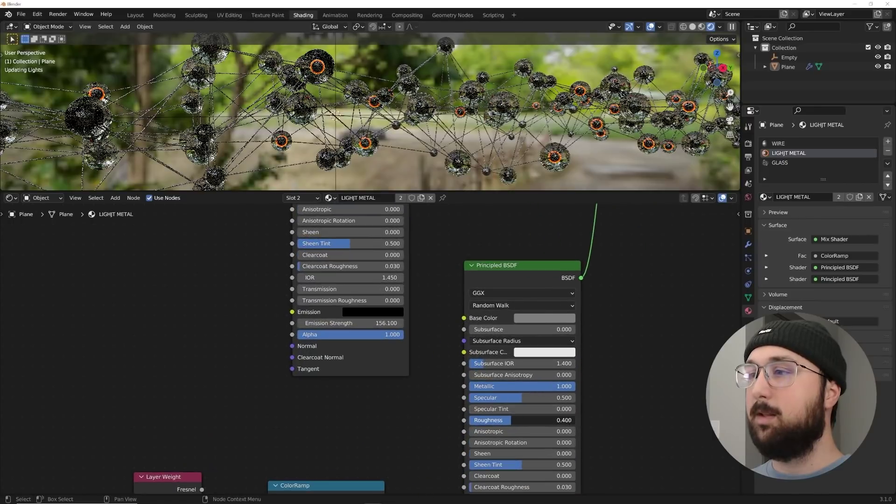
Show the WIRE material in slot 1 and lower its Roughness to about 0.333
{"action": "left_click", "coordinate": [299, 198]}
{"action": "left_click", "coordinate": [263, 217]}
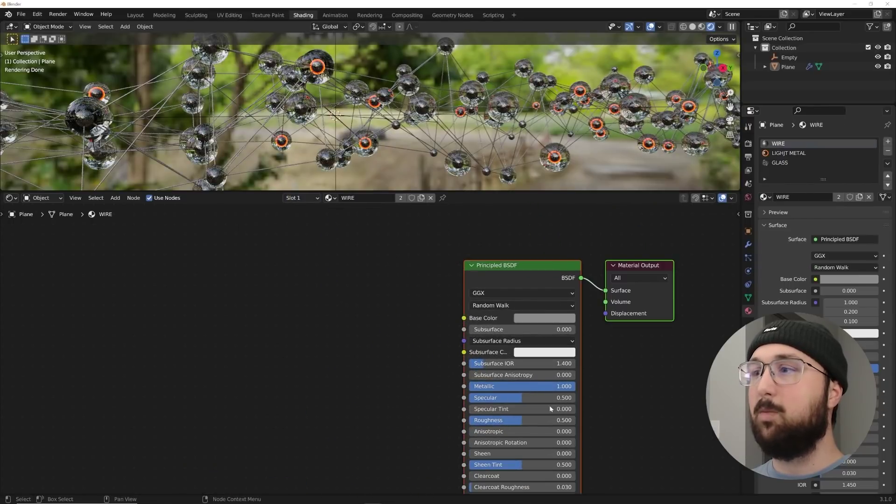
{"action": "left_click_drag", "start_coordinate": [521, 420], "coordinate": [505, 421]}
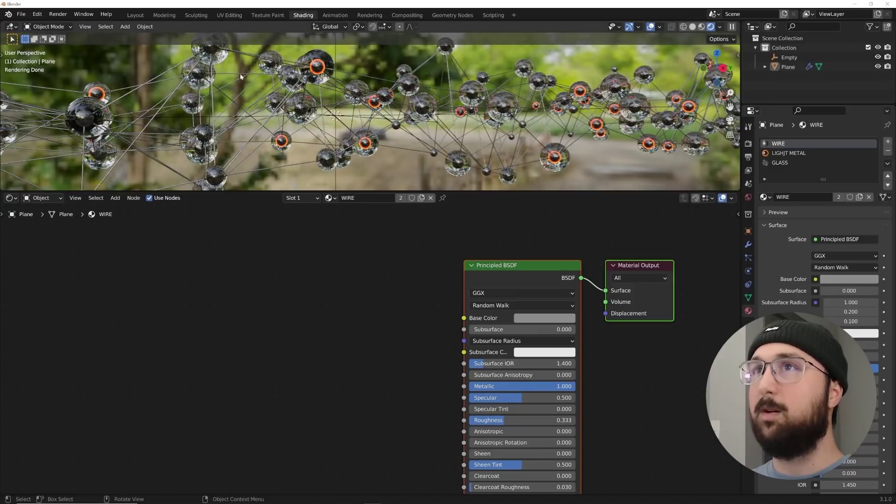
Switch to the Layout workspace with rendered viewport shading and select the Empty at the centre of the plexus
{"action": "left_click", "coordinate": [139, 18]}
{"action": "middle_click_drag", "start_coordinate": [407, 274], "coordinate": [471, 252]}
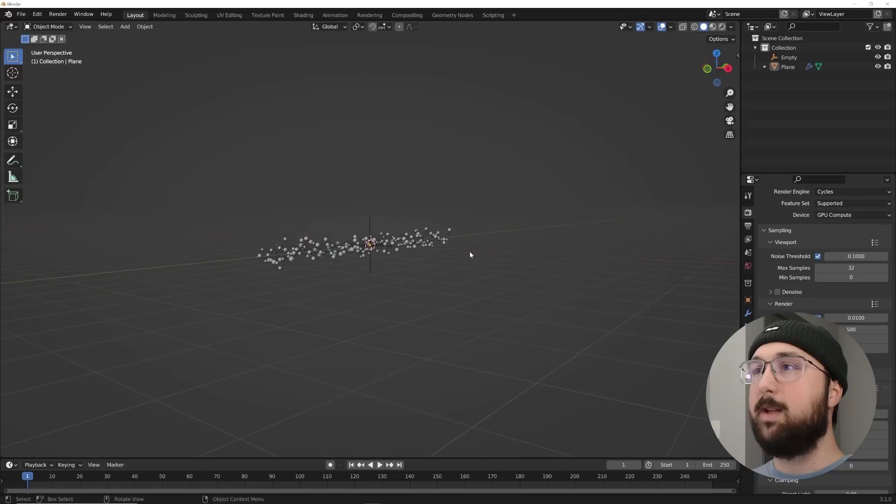
{"action": "scroll", "coordinate": [464, 268], "scroll_direction": "up", "scroll_amount": 4}
{"action": "left_click", "coordinate": [722, 28]}
{"action": "scroll", "coordinate": [382, 288], "scroll_direction": "up", "scroll_amount": 5}
{"action": "middle_click_drag", "start_coordinate": [446, 267], "coordinate": [379, 244]}
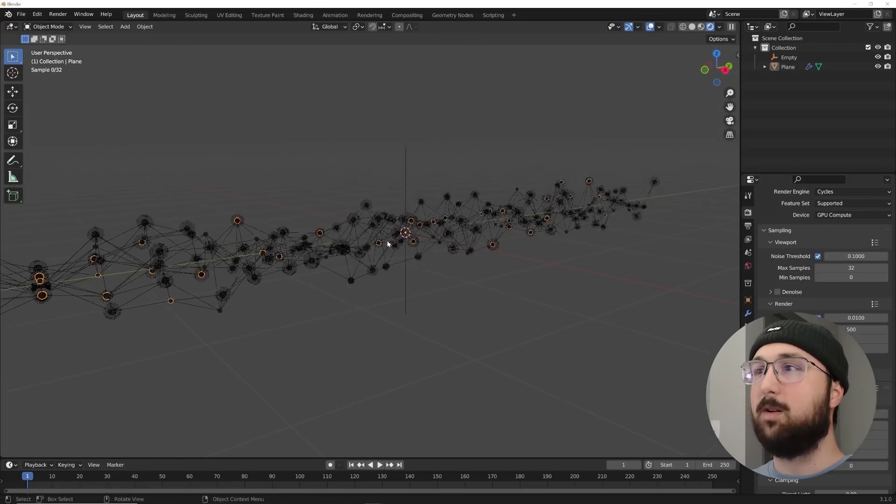
{"action": "scroll", "coordinate": [410, 296], "scroll_direction": "up", "scroll_amount": 3}
{"action": "left_click", "coordinate": [439, 304]}
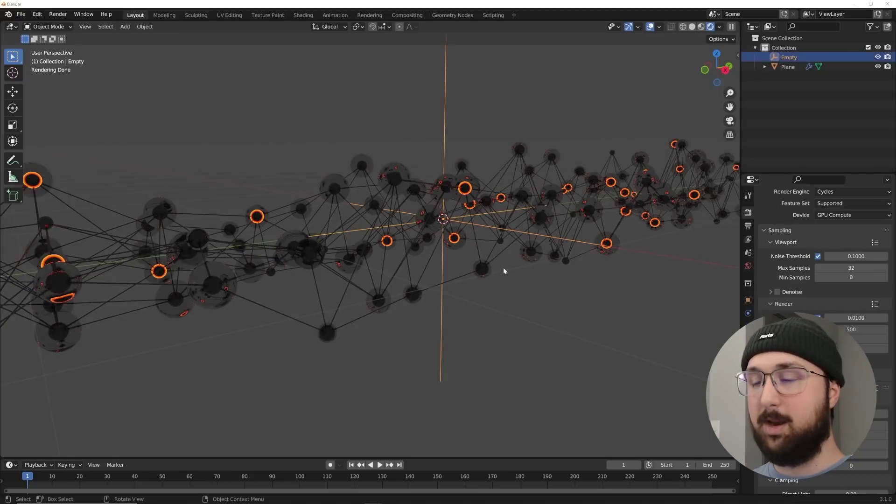
{"action": "key", "text": "r"}
{"action": "key", "text": "r"}
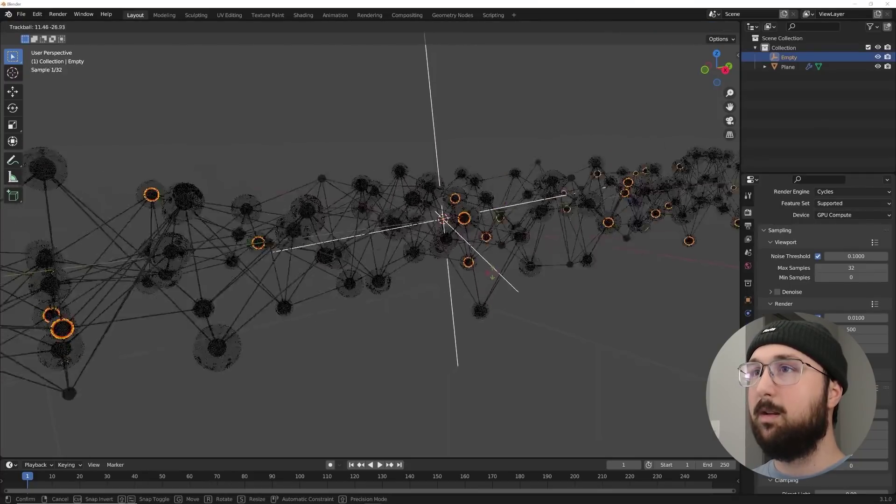
{"action": "right_click", "coordinate": [489, 273]}
Switch the viewport to solid shading and add a plane mesh at the centre of the plexus
{"action": "left_click", "coordinate": [692, 28]}
{"action": "mouse_move", "coordinate": [535, 156]}
{"action": "middle_mouse_down"}
{"action": "mouse_move", "coordinate": [462, 170]}
{"action": "mouse_move", "coordinate": [469, 185]}
{"action": "middle_mouse_up"}
{"action": "scroll", "coordinate": [455, 189], "scroll_direction": "down", "scroll_amount": 6}
{"action": "key", "text": "shift+a"}
{"action": "mouse_move", "coordinate": [471, 184]}
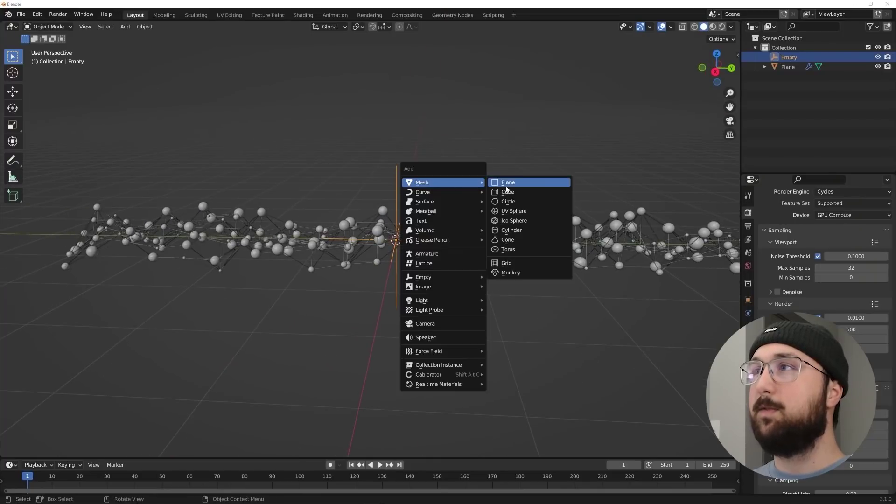
{"action": "left_click", "coordinate": [506, 184]}
{"action": "middle_click_drag", "start_coordinate": [443, 211], "coordinate": [519, 227]}
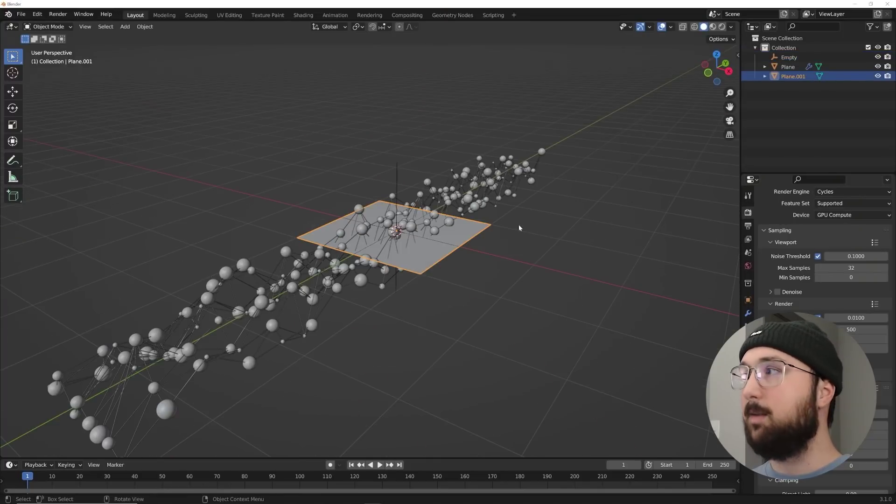
Rotate the new plane upright and move it to one side of the plexus as a backdrop
{"action": "middle_click_drag", "start_coordinate": [443, 223], "coordinate": [454, 160]}
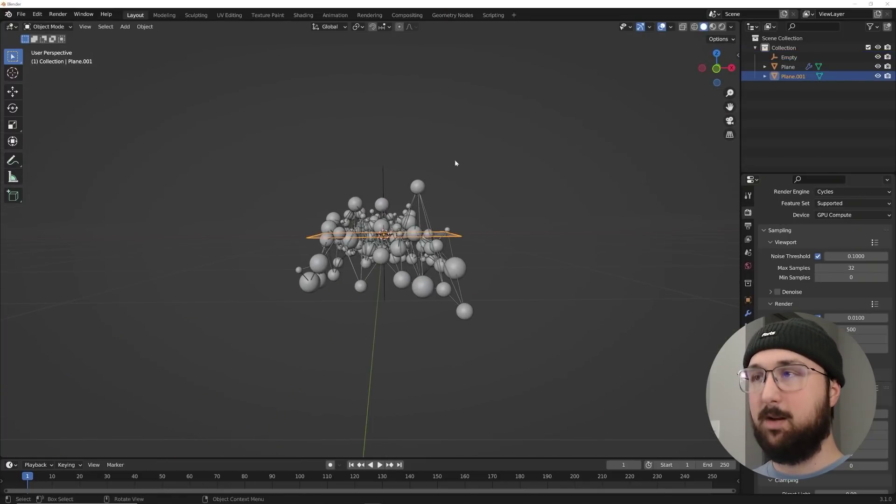
{"action": "key", "text": "r"}
{"action": "left_click", "coordinate": [503, 294]}
{"action": "key", "text": "g"}
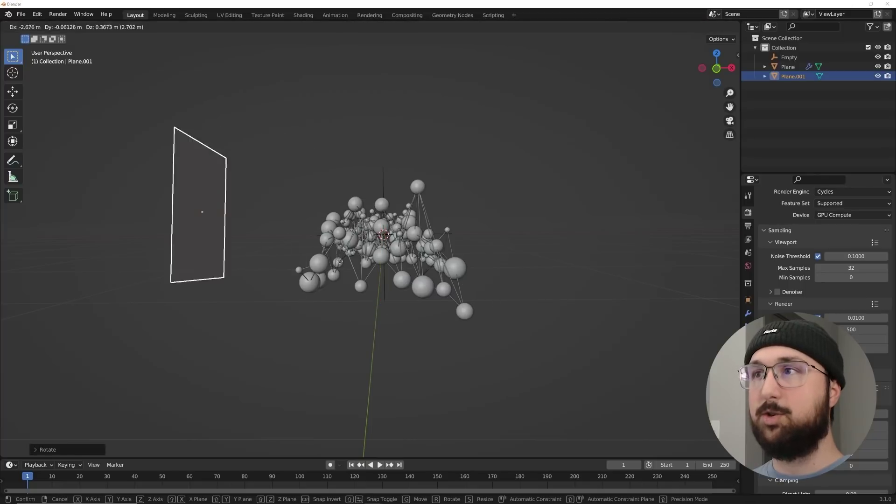
{"action": "left_click", "coordinate": [218, 256]}
Scale the upright plane up into a large backdrop behind the middle of the plexus
{"action": "middle_click_drag", "start_coordinate": [518, 246], "coordinate": [457, 239]}
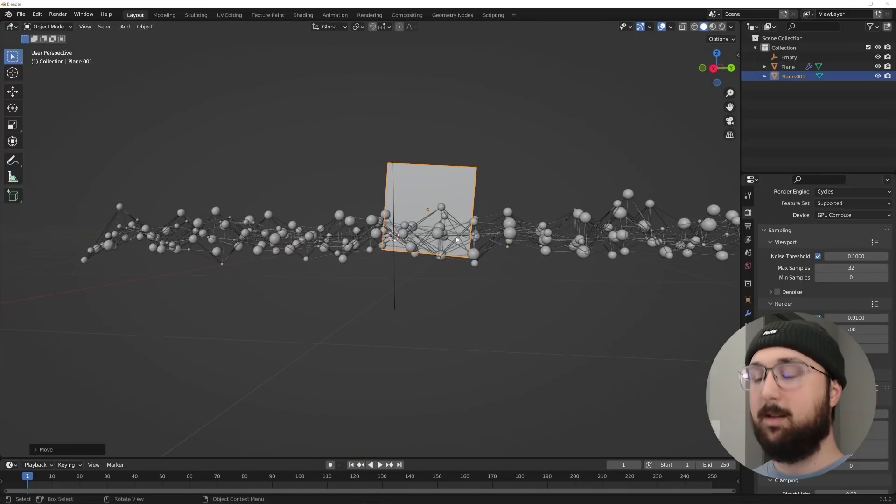
{"action": "key", "text": "s"}
{"action": "left_click", "coordinate": [266, 229]}
Add a camera and align it to the current view of the plexus against the backdrop
{"action": "middle_click_drag", "start_coordinate": [265, 229], "coordinate": [325, 260]}
{"action": "key", "text": "shift+a"}
{"action": "left_click", "coordinate": [288, 399]}
{"action": "middle_click_drag", "start_coordinate": [372, 324], "coordinate": [371, 325]}
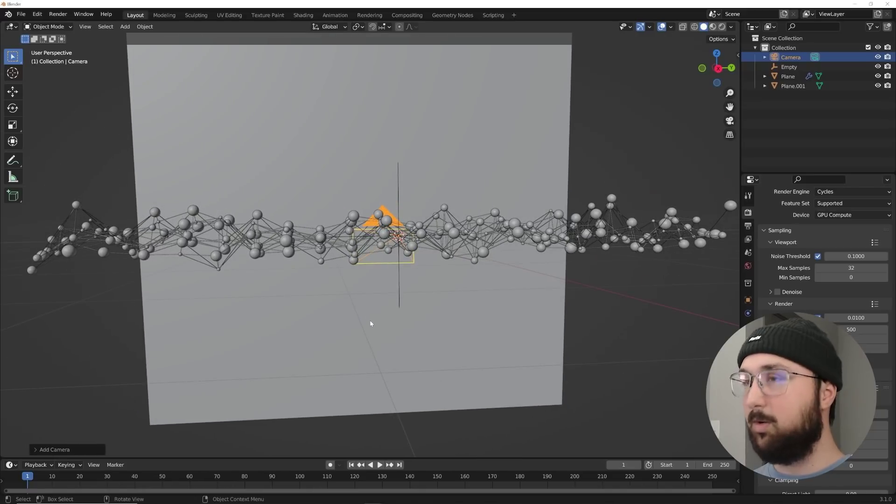
{"action": "key", "text": "ctrl+KP_0"}
Select the plexus and rotate it freely until it rises diagonally from lower left to upper right across the camera frame
{"action": "left_click", "coordinate": [453, 231]}
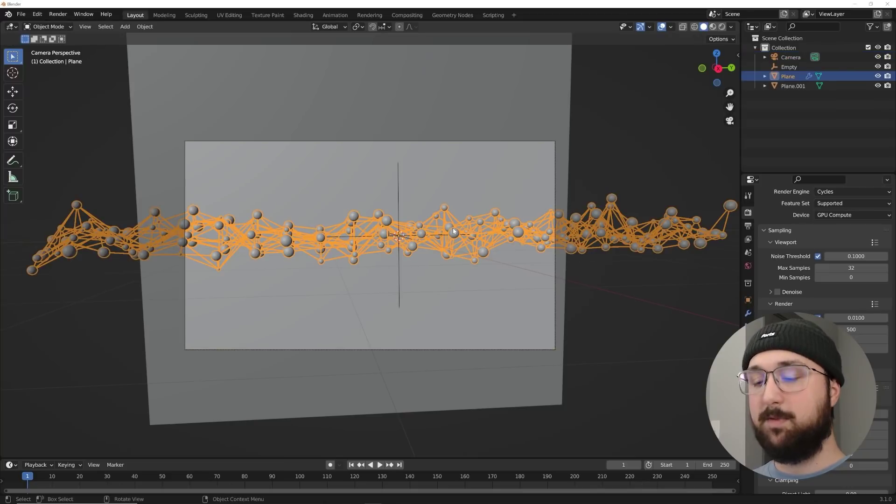
{"action": "key", "text": "r"}
{"action": "key", "text": "r"}
{"action": "left_click", "coordinate": [457, 245]}
{"action": "key", "text": "r"}
{"action": "key", "text": "r"}
{"action": "left_click", "coordinate": [606, 183]}
{"action": "key", "text": "r"}
{"action": "key", "text": "r"}
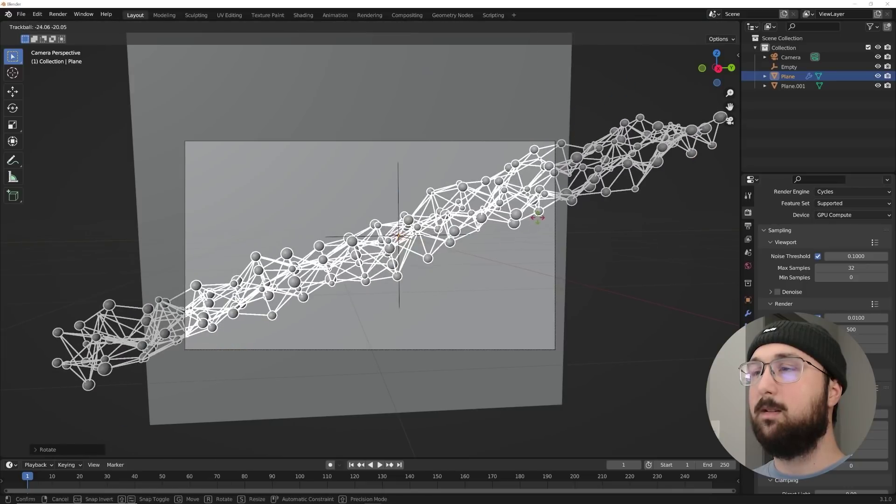
{"action": "left_click", "coordinate": [537, 218]}
Refine the plexus's free rotation to vary how its spheres and wires sit in the camera frame
{"action": "scroll", "coordinate": [496, 265], "scroll_direction": "up", "scroll_amount": 5}
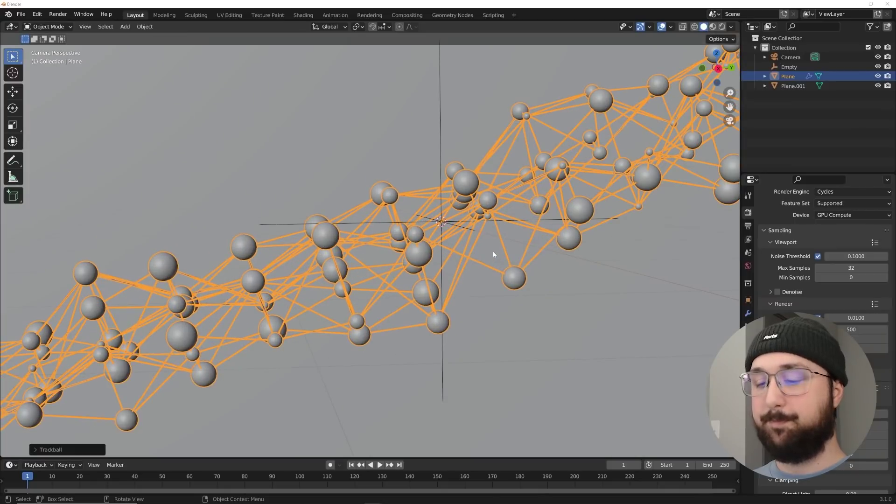
{"action": "key", "text": "r"}
{"action": "key", "text": "r"}
{"action": "left_click", "coordinate": [460, 266]}
{"action": "scroll", "coordinate": [458, 267], "scroll_direction": "down", "scroll_amount": 4}
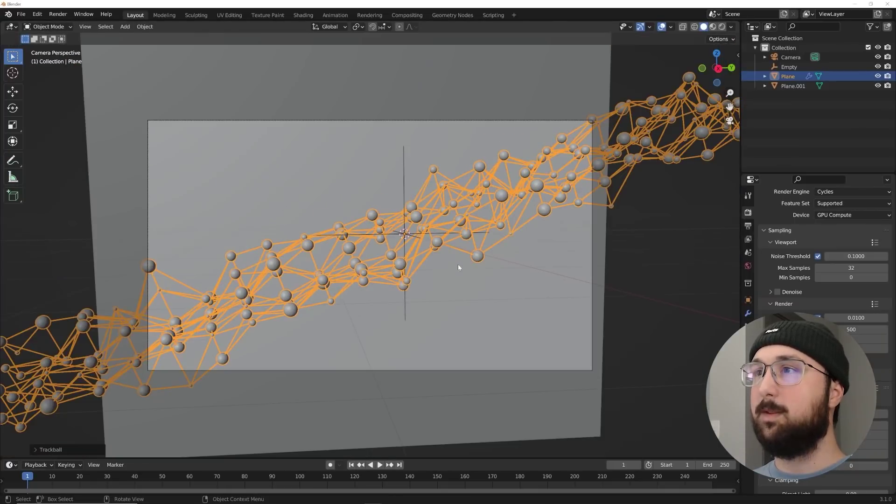
Switch the viewport to rendered shading and deselect the plexus to check the camera framing
{"action": "key", "text": "z"}
{"action": "left_click", "coordinate": [675, 244]}
{"action": "left_click", "coordinate": [620, 254]}
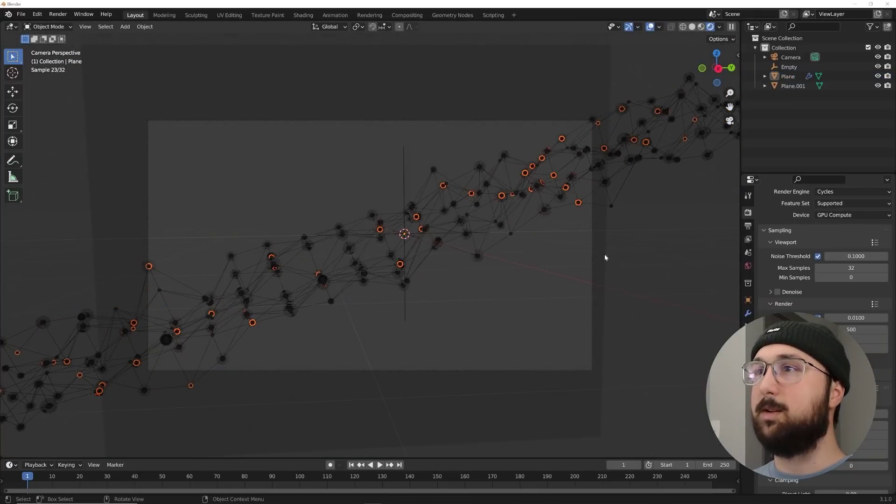
{"action": "scroll", "coordinate": [579, 265], "scroll_direction": "up", "scroll_amount": 2}
{"action": "scroll", "coordinate": [580, 264], "scroll_direction": "down", "scroll_amount": 2}
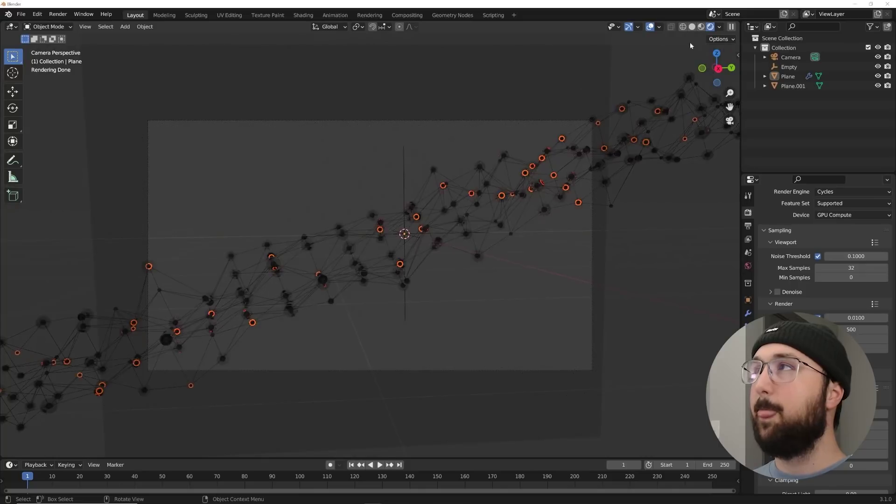
Add an area light, move it beyond the upper left of the camera frame and angle it towards the plexus
{"action": "key", "text": "shift+a"}
{"action": "key", "text": "Escape"}
{"action": "key", "text": "shift+a"}
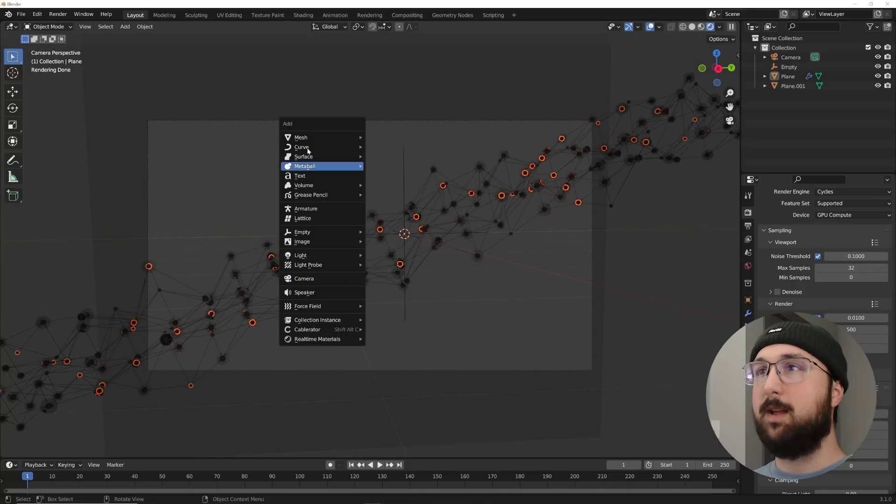
{"action": "mouse_move", "coordinate": [304, 255]}
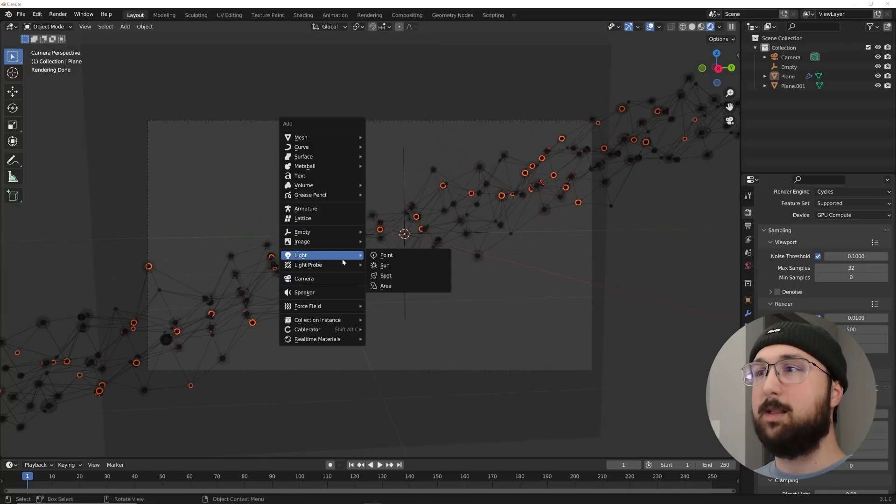
{"action": "left_click", "coordinate": [396, 286]}
{"action": "key", "text": "g"}
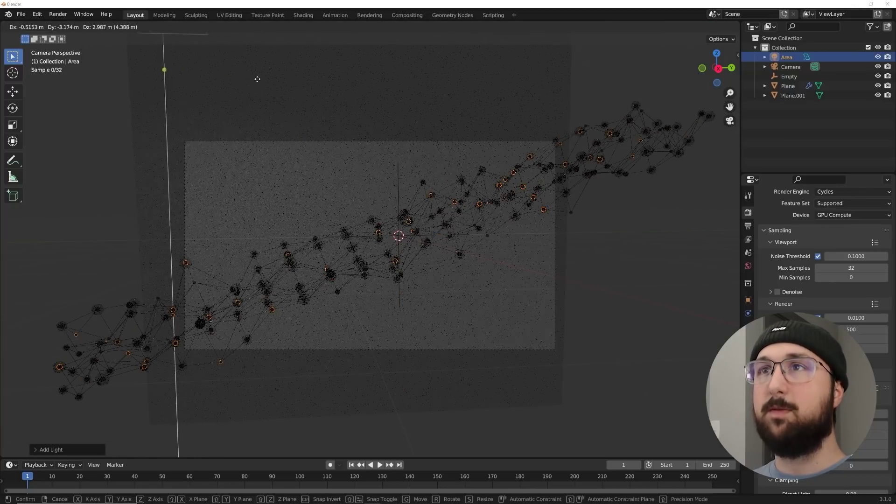
{"action": "left_click", "coordinate": [232, 110]}
{"action": "key", "text": "r"}
{"action": "left_click", "coordinate": [541, 134]}
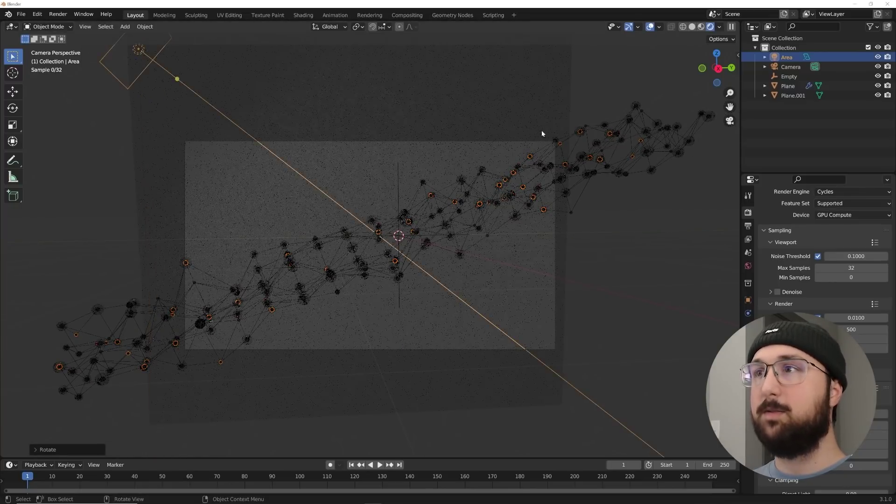
Set the area light's Power to 393.2 W and move it farther left and lower beside the backdrop
{"action": "scroll", "coordinate": [574, 263], "scroll_direction": "up", "scroll_amount": 4}
{"action": "left_click", "coordinate": [748, 340]}
{"action": "left_click_drag", "start_coordinate": [838, 280], "coordinate": [877, 279]}
{"action": "scroll", "coordinate": [444, 311], "scroll_direction": "down", "scroll_amount": 3}
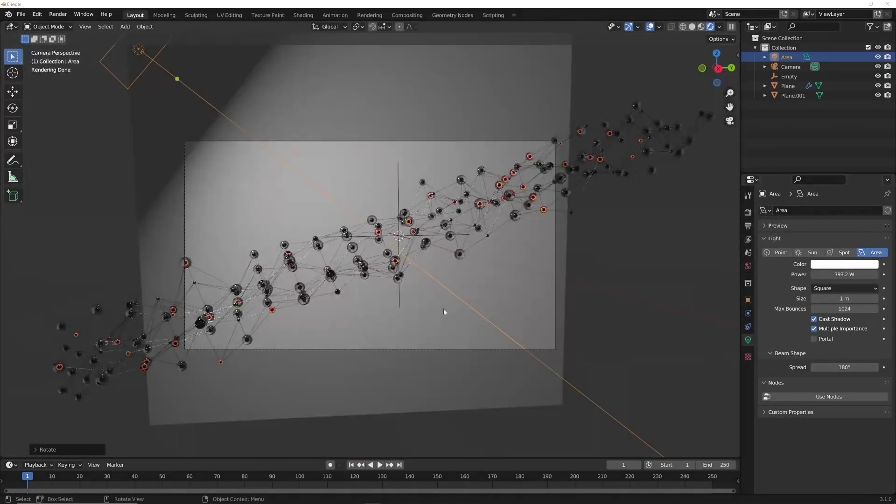
{"action": "key", "text": "g"}
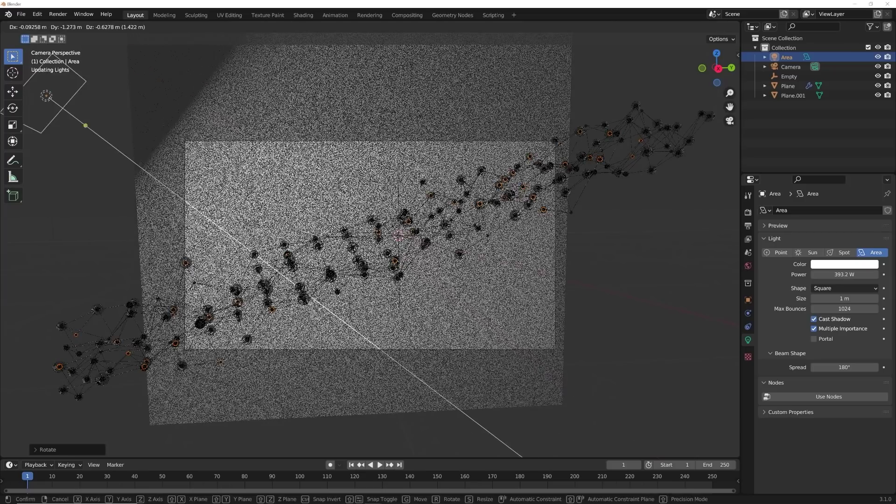
{"action": "left_click", "coordinate": [336, 355]}
Tint the area light pale blue and check the lighting across the backdrop
{"action": "scroll", "coordinate": [639, 303], "scroll_direction": "up", "scroll_amount": 2}
{"action": "left_click", "coordinate": [840, 265]}
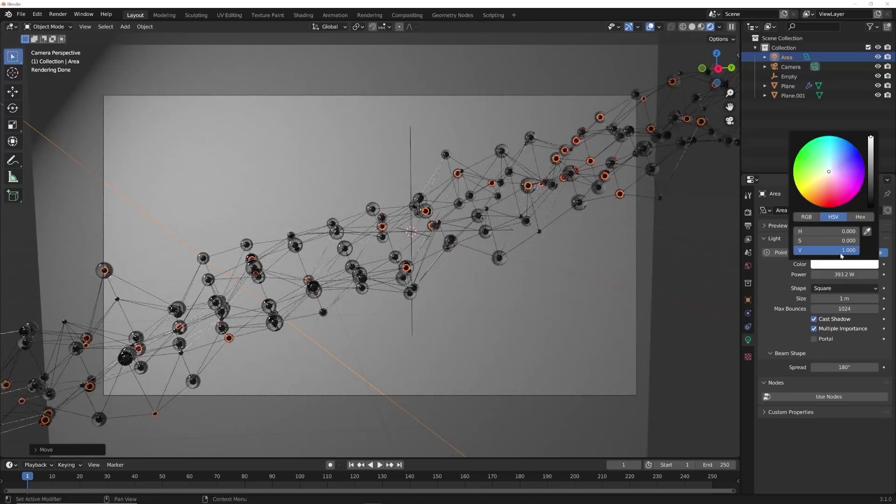
{"action": "left_click", "coordinate": [833, 164]}
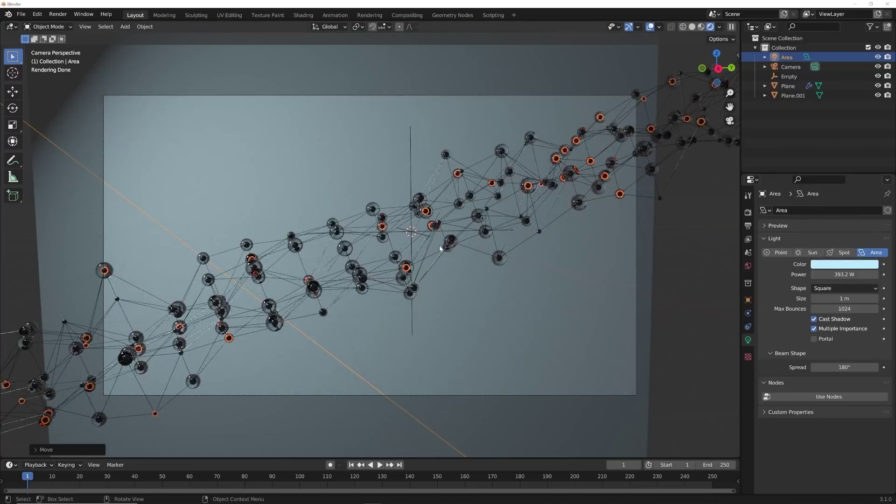
{"action": "scroll", "coordinate": [326, 212], "scroll_direction": "down", "scroll_amount": 4}
{"action": "scroll", "coordinate": [490, 217], "scroll_direction": "up", "scroll_amount": 4}
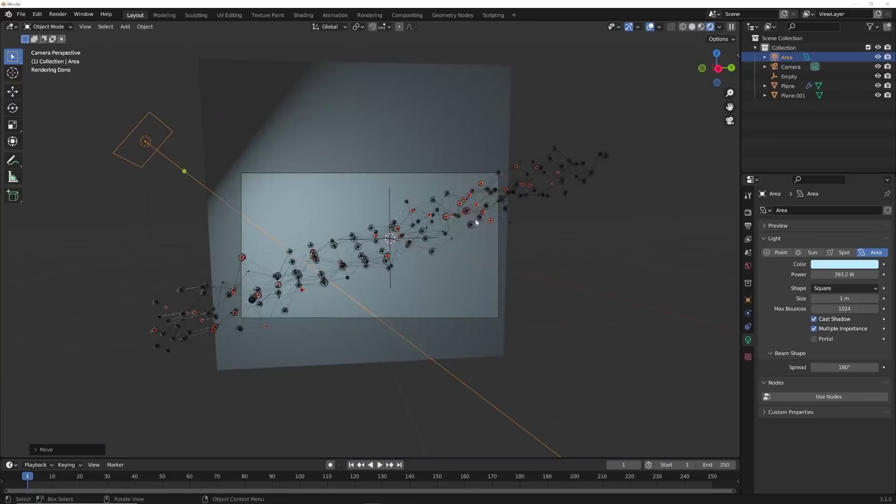
Set the area light's Shape to Disk and slightly adjust its position beside the backdrop
{"action": "left_click", "coordinate": [824, 287]}
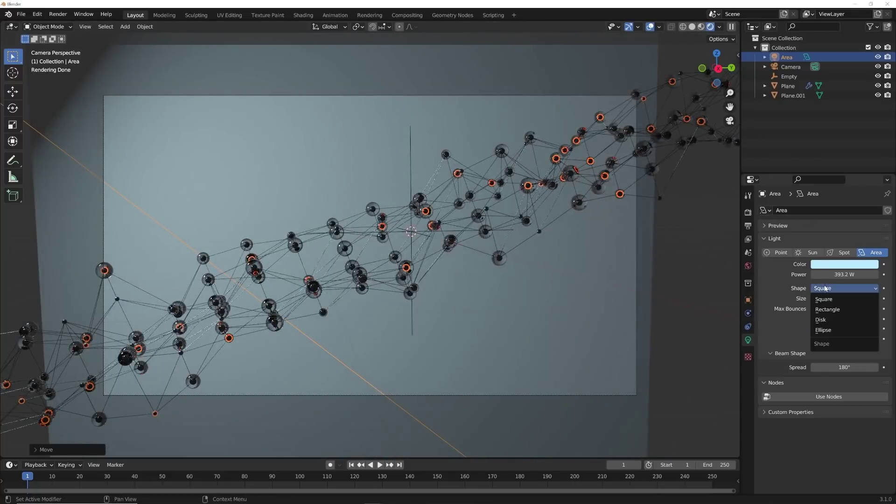
{"action": "left_click", "coordinate": [840, 327]}
{"action": "scroll", "coordinate": [334, 169], "scroll_direction": "down", "scroll_amount": 2}
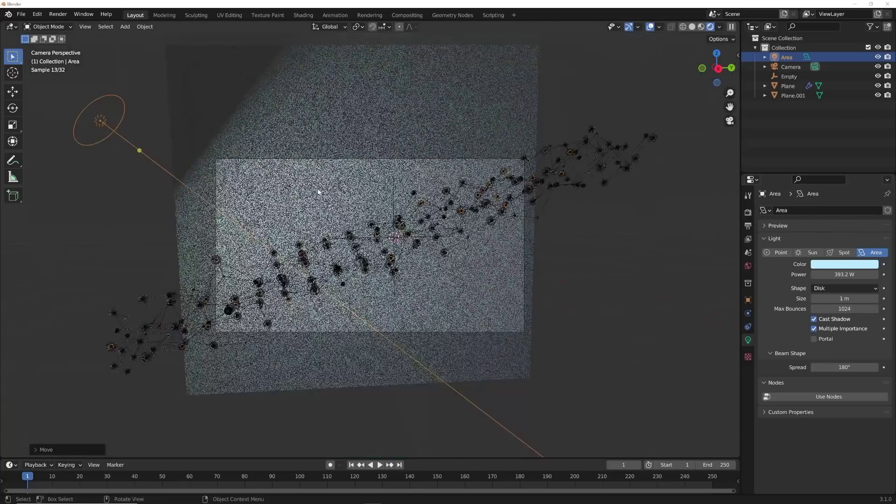
{"action": "key", "text": "g"}
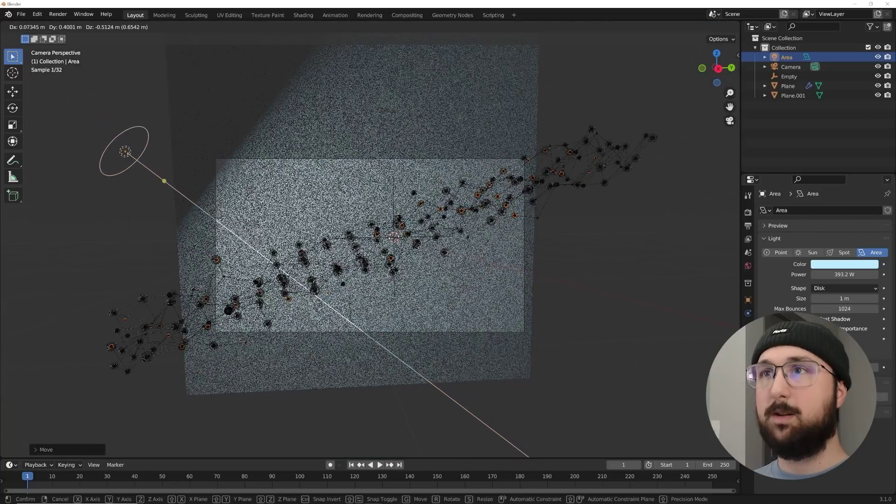
{"action": "left_click", "coordinate": [363, 198]}
Select the backdrop plane, move it farther behind the plexus and return to the camera view
{"action": "left_click", "coordinate": [363, 198]}
{"action": "middle_click_drag", "start_coordinate": [362, 199], "coordinate": [419, 233]}
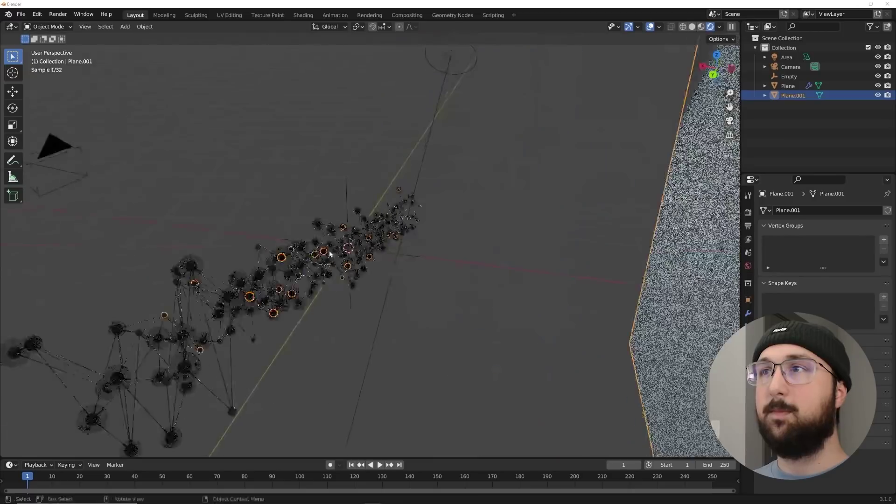
{"action": "key", "text": "g"}
{"action": "left_click", "coordinate": [456, 266]}
{"action": "key", "text": "KP_0"}
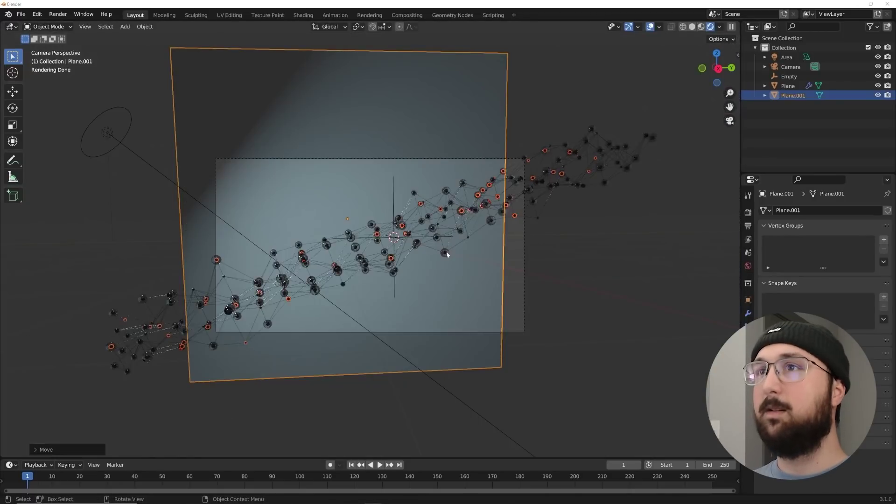
Fit the camera frame in the viewport and set the World background colour to black
{"action": "key", "text": "Home"}
{"action": "left_click", "coordinate": [748, 265]}
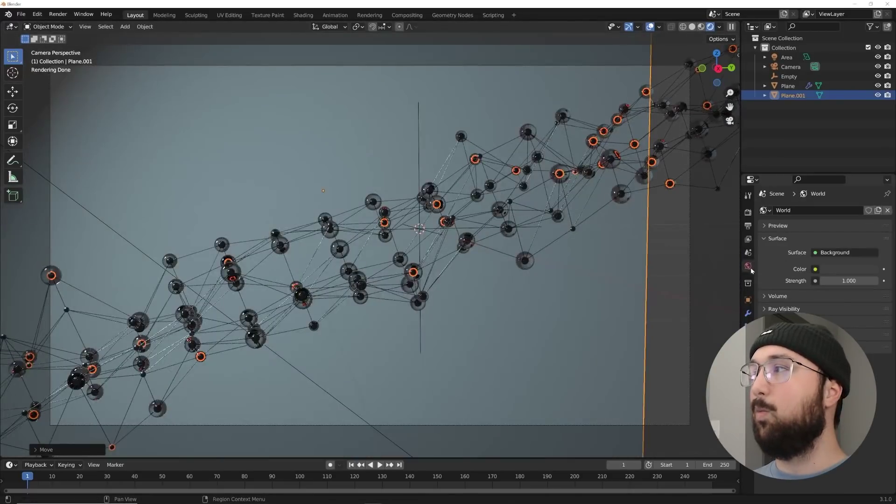
{"action": "left_click", "coordinate": [838, 268]}
{"action": "left_click_drag", "start_coordinate": [870, 198], "coordinate": [870, 205]}
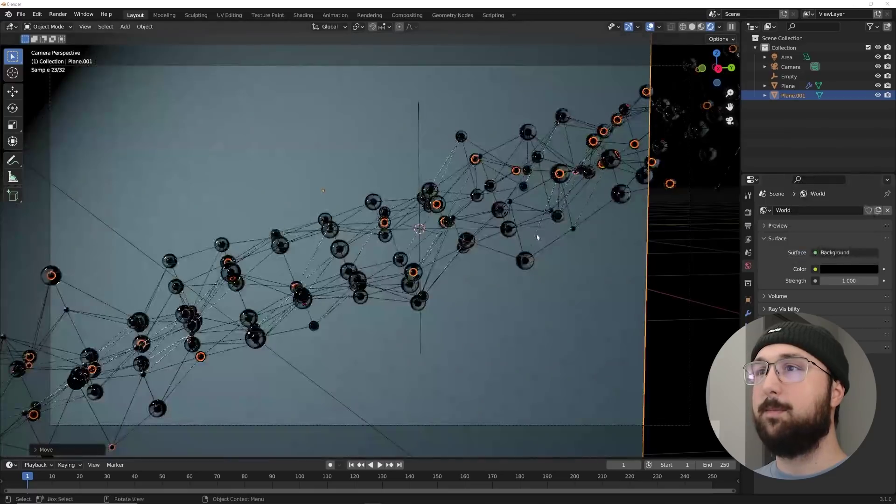
Select the area light and raise its Power to 787.3 W
{"action": "scroll", "coordinate": [527, 233], "scroll_direction": "down", "scroll_amount": 3}
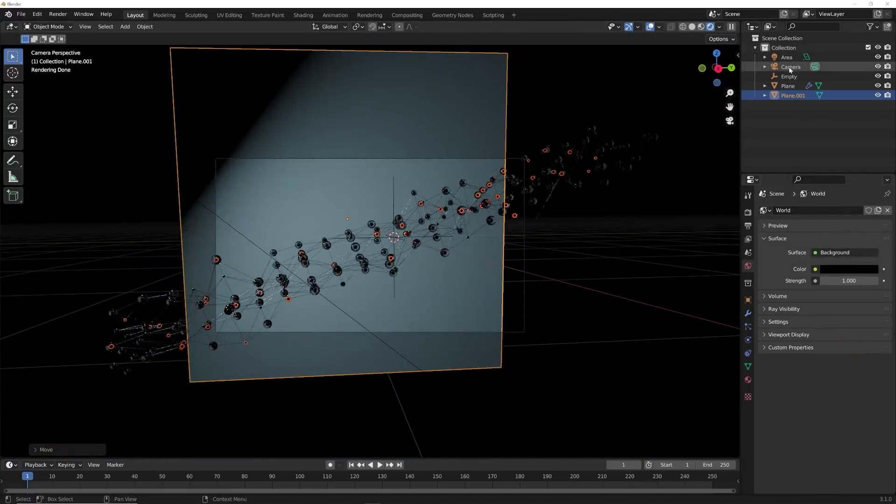
{"action": "left_click", "coordinate": [787, 57]}
{"action": "scroll", "coordinate": [511, 304], "scroll_direction": "up", "scroll_amount": 3}
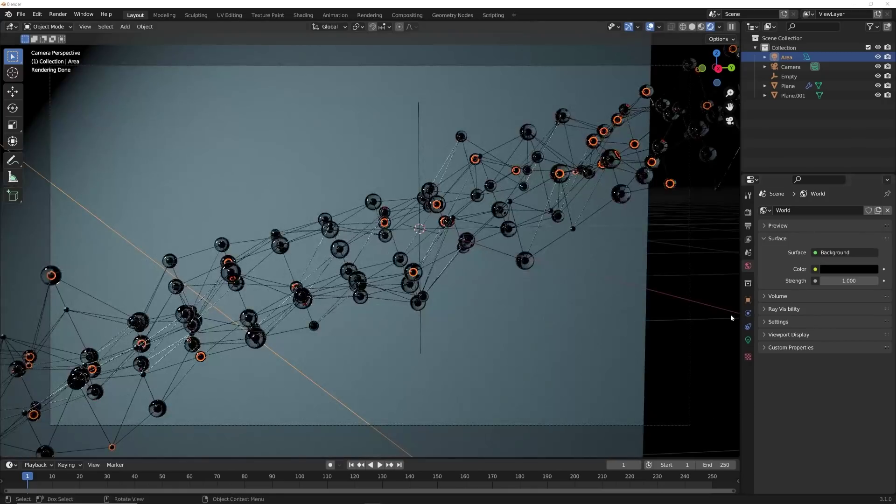
{"action": "left_click", "coordinate": [748, 340]}
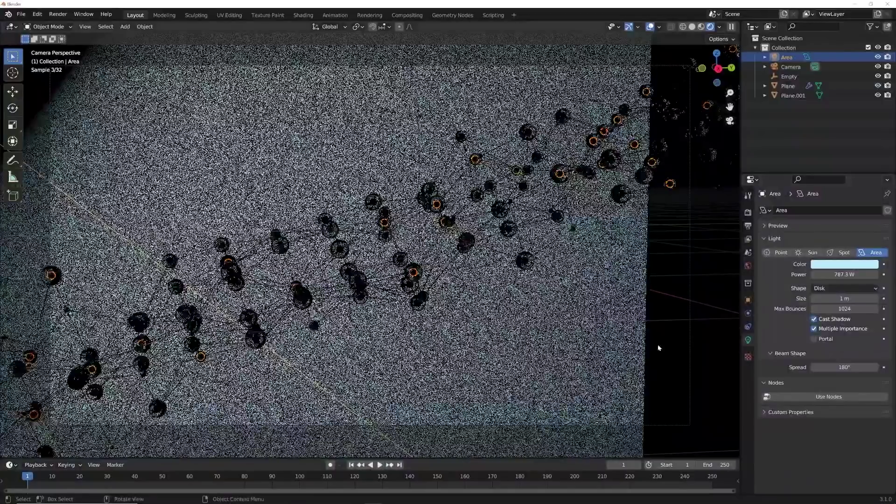
Give the backdrop plane a new material and darken its Base Color to grey
{"action": "left_click", "coordinate": [491, 403]}
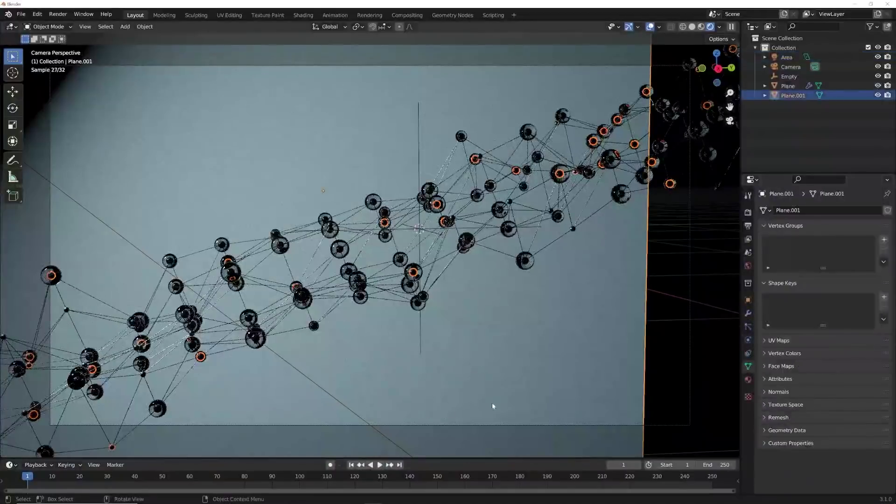
{"action": "left_click", "coordinate": [747, 379]}
{"action": "left_click", "coordinate": [816, 249]}
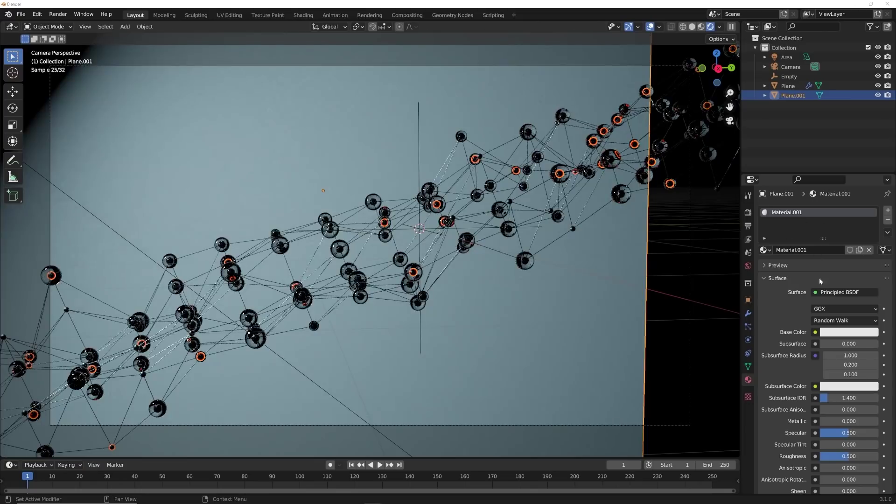
{"action": "left_click_drag", "start_coordinate": [870, 231], "coordinate": [871, 242]}
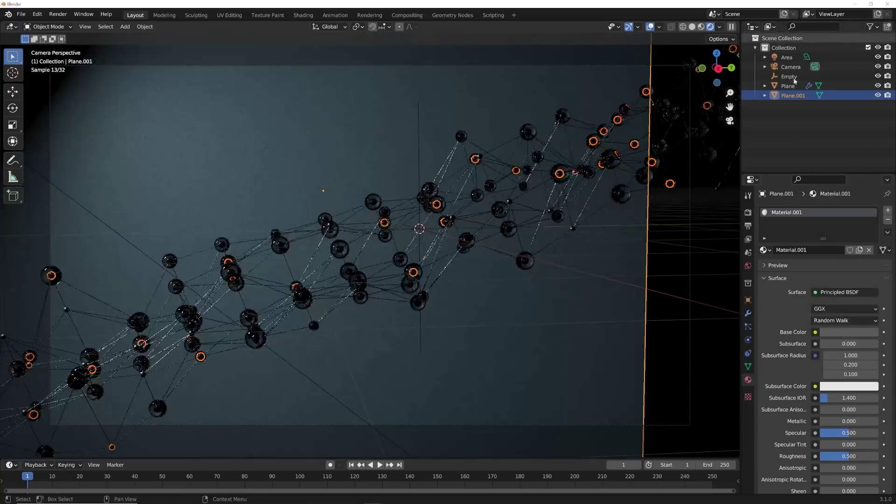
Select the area light and set its Power to 3000 W
{"action": "left_click", "coordinate": [788, 57]}
{"action": "left_click_drag", "start_coordinate": [843, 274], "coordinate": [849, 274]}
{"action": "left_click", "coordinate": [844, 274]}
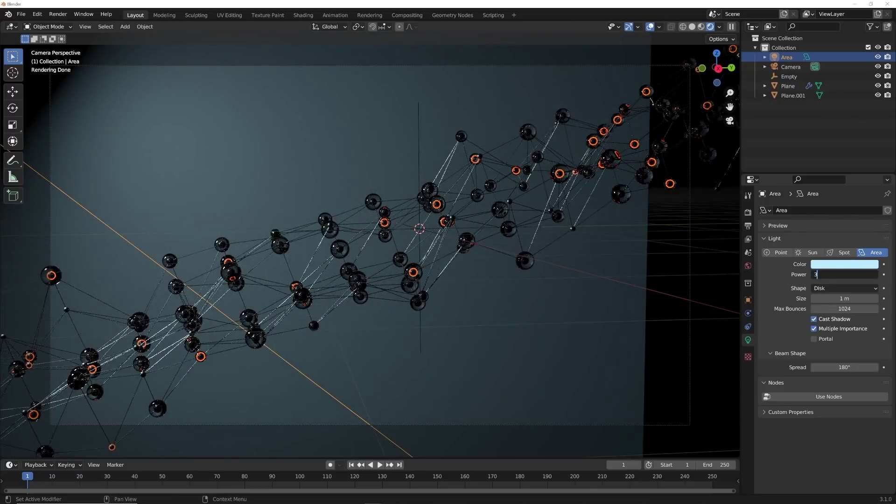
{"action": "type", "text": "2000"}
{"action": "key", "text": "Return"}
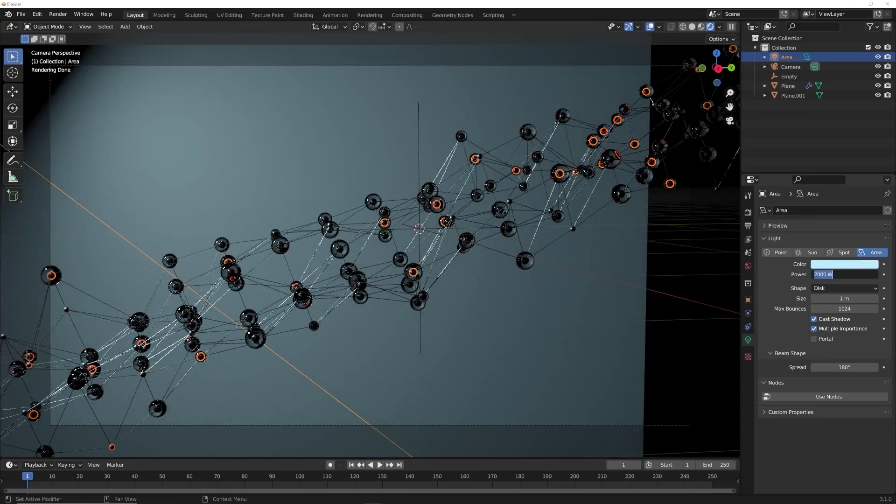
{"action": "scroll", "coordinate": [277, 176], "scroll_direction": "down", "scroll_amount": 3}
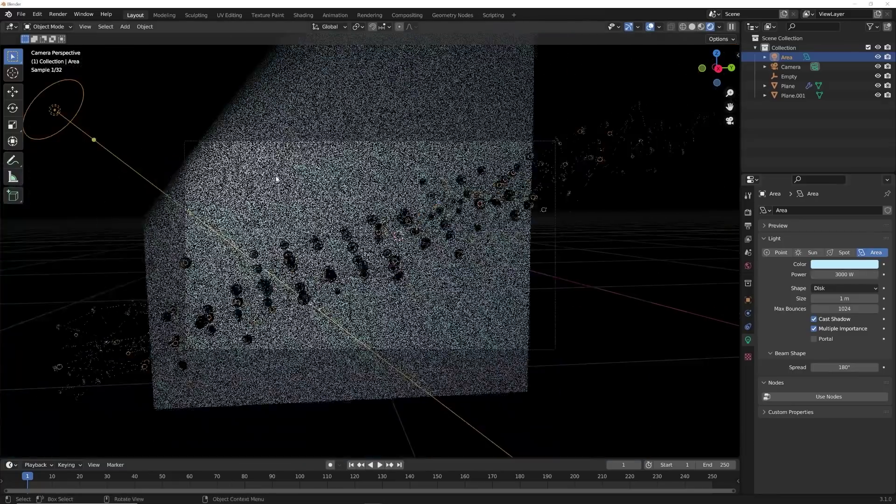
{"action": "scroll", "coordinate": [275, 187], "scroll_direction": "up", "scroll_amount": 3}
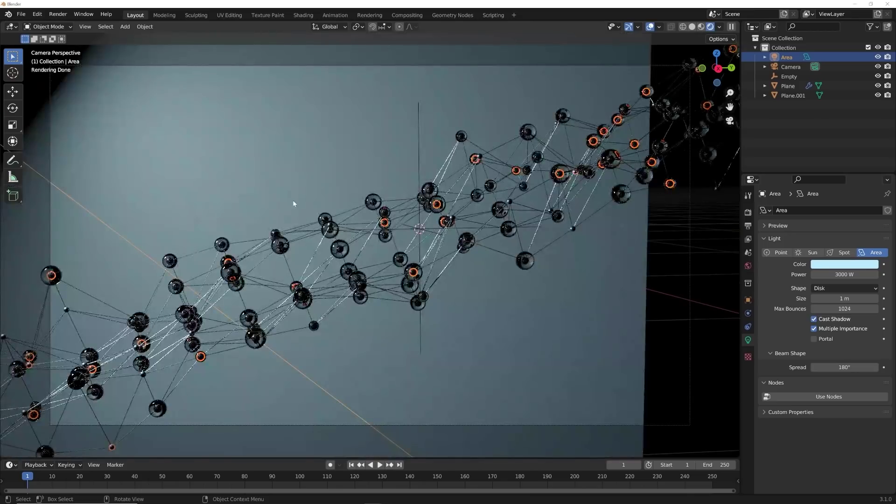
Duplicate the area light and move the copy low into the space between the plexus and the backdrop plane
{"action": "key", "text": "shift+d"}
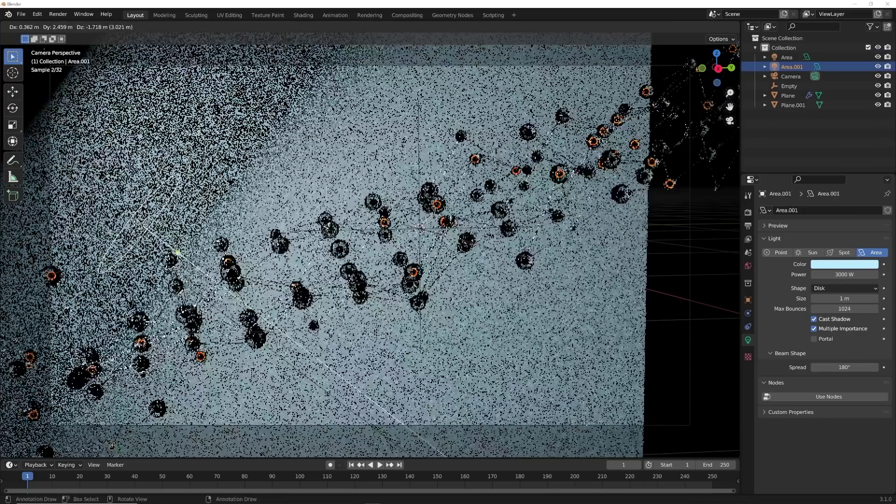
{"action": "left_click", "coordinate": [549, 263]}
{"action": "middle_click_drag", "start_coordinate": [550, 264], "coordinate": [423, 309]}
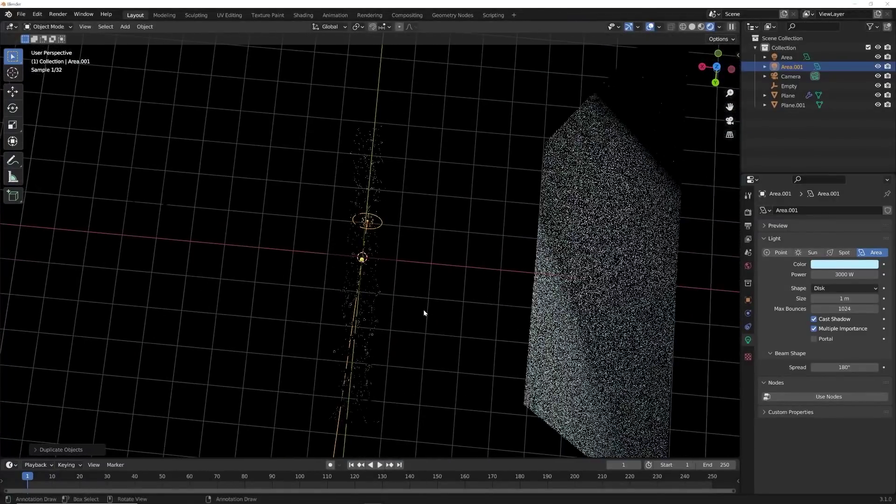
{"action": "key", "text": "g"}
{"action": "left_click", "coordinate": [506, 355]}
{"action": "middle_click_drag", "start_coordinate": [506, 357], "coordinate": [460, 298]}
{"action": "key", "text": "g"}
{"action": "left_click", "coordinate": [434, 244]}
Rotate the duplicated area light freely so that it aims back at the plexus from behind
{"action": "key", "text": "r"}
{"action": "key", "text": "r"}
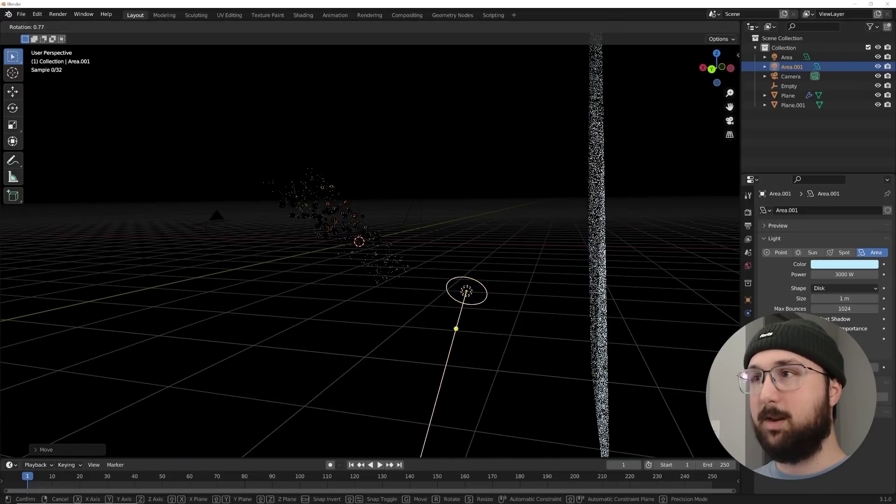
{"action": "left_click", "coordinate": [525, 305]}
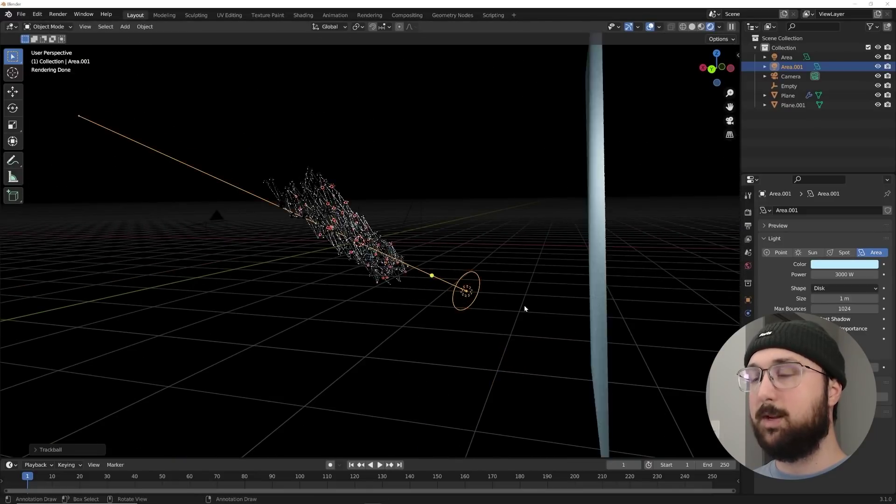
{"action": "middle_click_drag", "start_coordinate": [524, 305], "coordinate": [509, 318]}
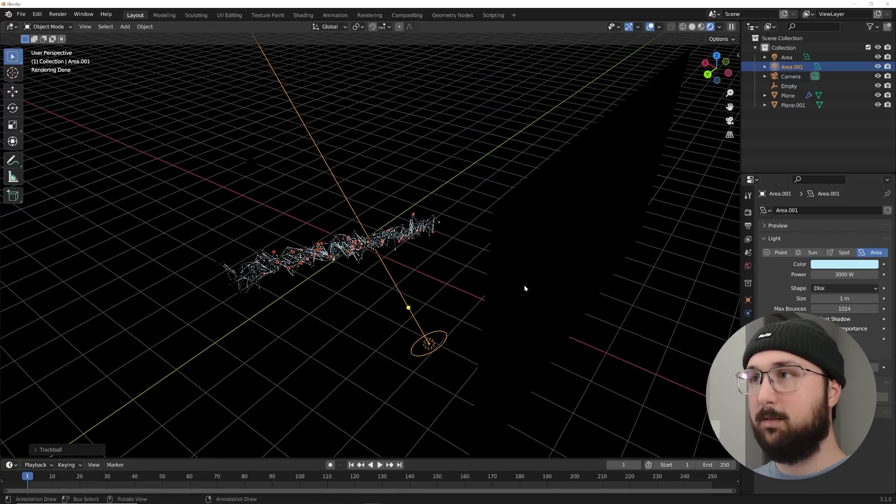
Reposition the duplicated area light nearer the plexus, fine-tune its aim and return to the camera view
{"action": "key", "text": "g"}
{"action": "left_click", "coordinate": [463, 333]}
{"action": "scroll", "coordinate": [461, 332], "scroll_direction": "up", "scroll_amount": 4}
{"action": "middle_click_drag", "start_coordinate": [461, 332], "coordinate": [468, 279]}
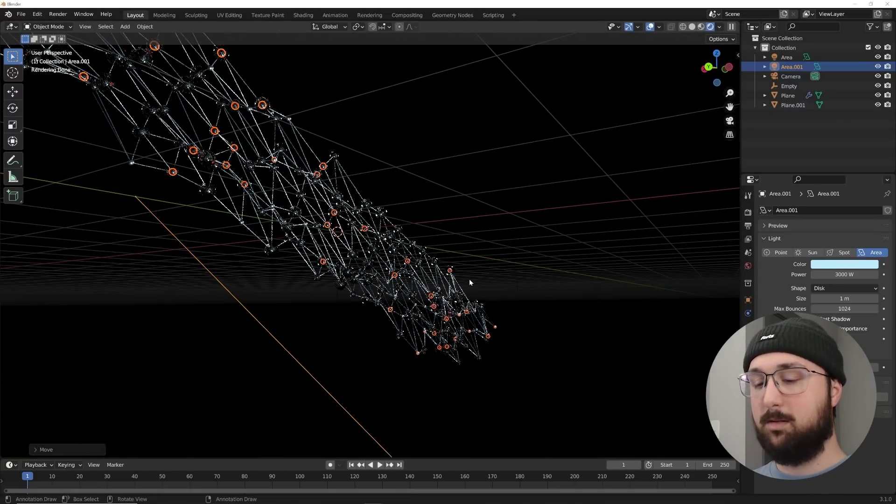
{"action": "key", "text": "r"}
{"action": "key", "text": "r"}
{"action": "left_click", "coordinate": [463, 284]}
{"action": "key", "text": "KP_0"}
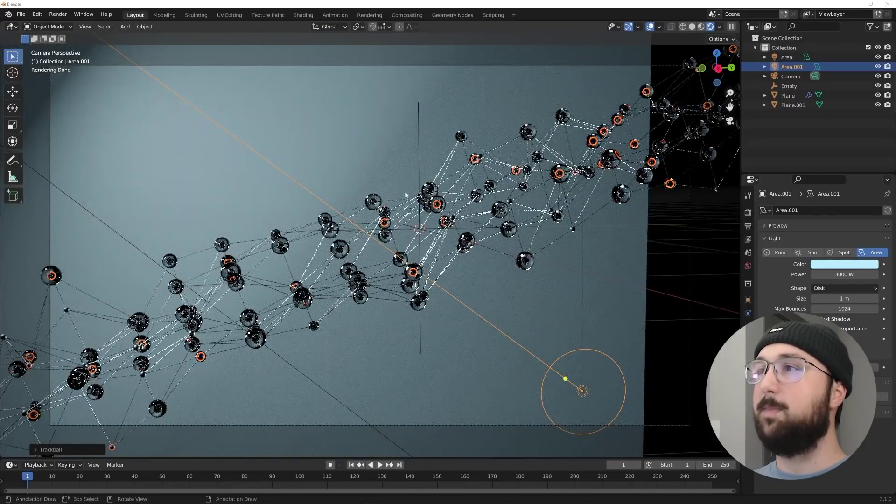
Select the backdrop plane and scale it up to fill more of the camera frame
{"action": "left_click", "coordinate": [661, 69]}
{"action": "key", "text": "s"}
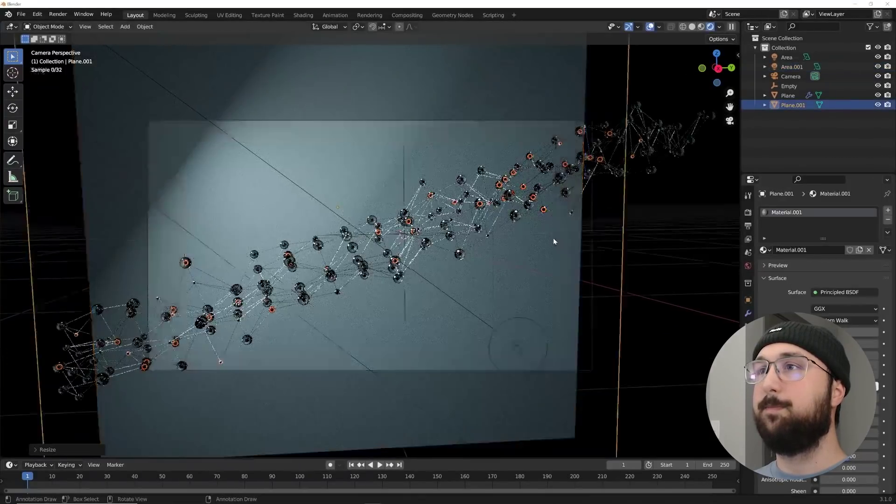
{"action": "left_click", "coordinate": [185, 133]}
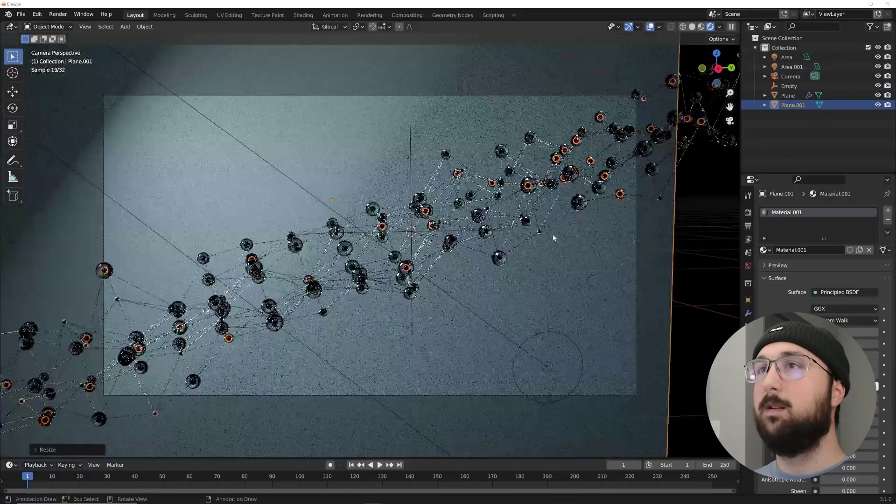
{"action": "scroll", "coordinate": [186, 134], "scroll_direction": "down", "scroll_amount": 2}
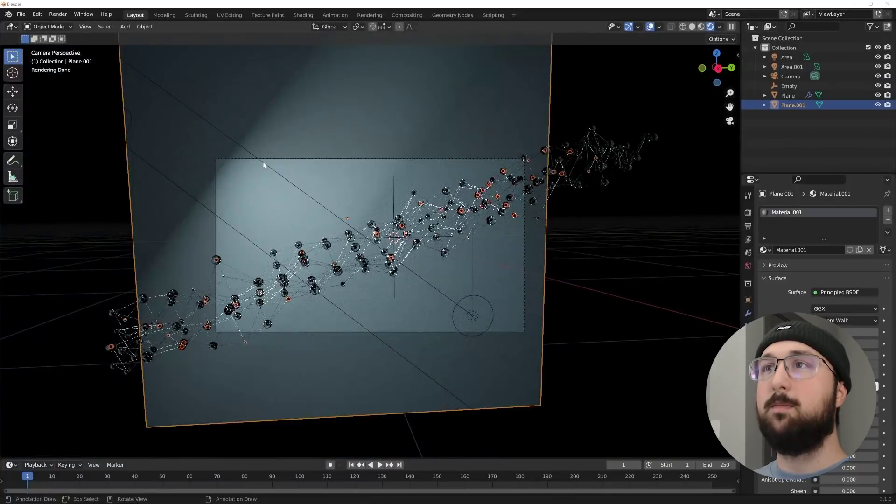
Select the original area light and shift its position to adjust the lighting on the backdrop
{"action": "left_click", "coordinate": [263, 163]}
{"action": "left_click", "coordinate": [229, 226]}
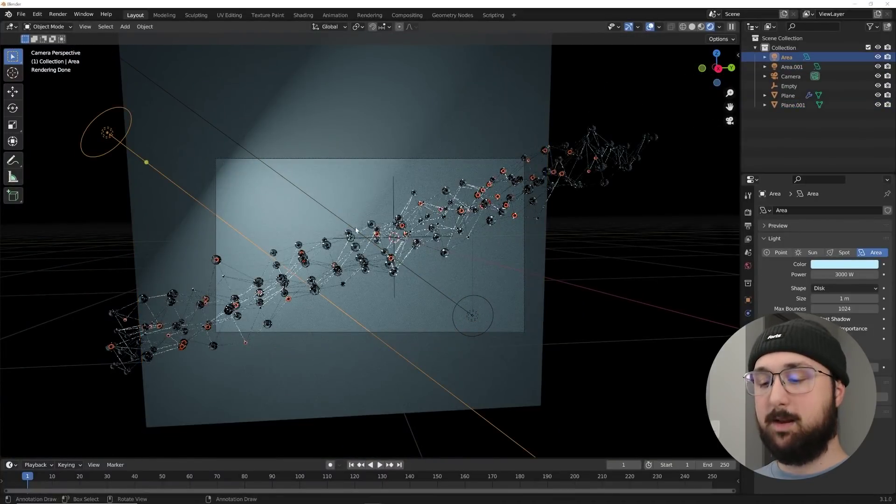
{"action": "key", "text": "g"}
{"action": "left_click", "coordinate": [329, 202]}
{"action": "scroll", "coordinate": [331, 203], "scroll_direction": "up", "scroll_amount": 5}
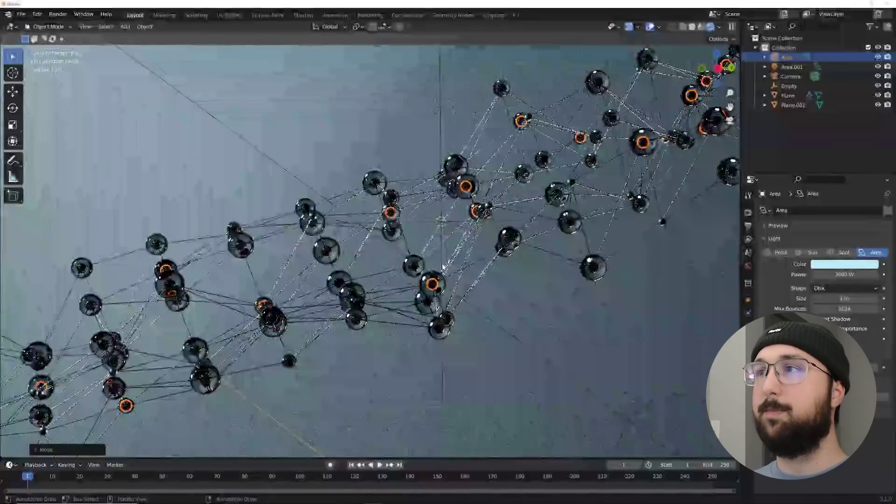
{"action": "scroll", "coordinate": [443, 267], "scroll_direction": "down", "scroll_amount": 1}
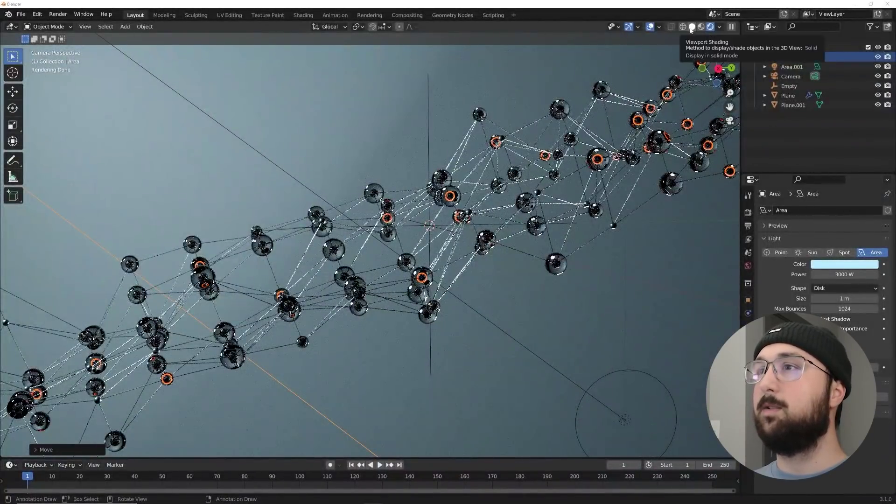
Switch the viewport to solid shading, start a test render of the frame and close the render window
{"action": "left_click", "coordinate": [691, 27]}
{"action": "left_click", "coordinate": [61, 18]}
{"action": "left_click", "coordinate": [72, 26]}
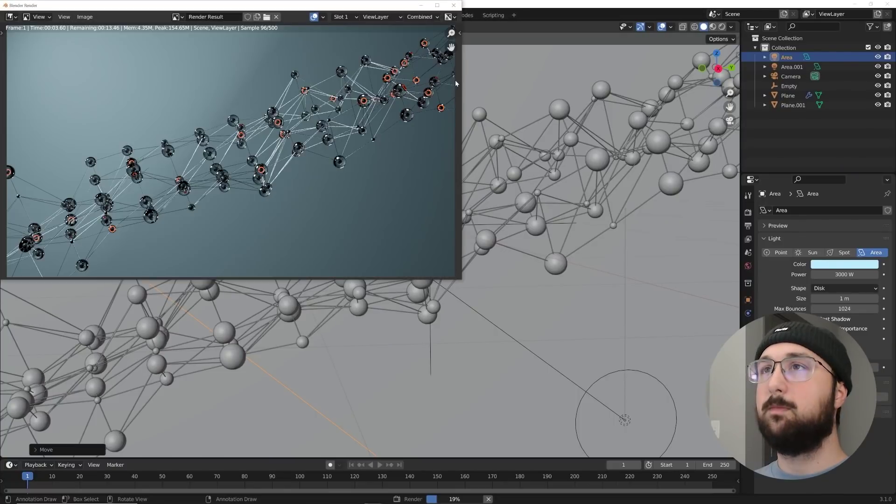
{"action": "left_click", "coordinate": [453, 5]}
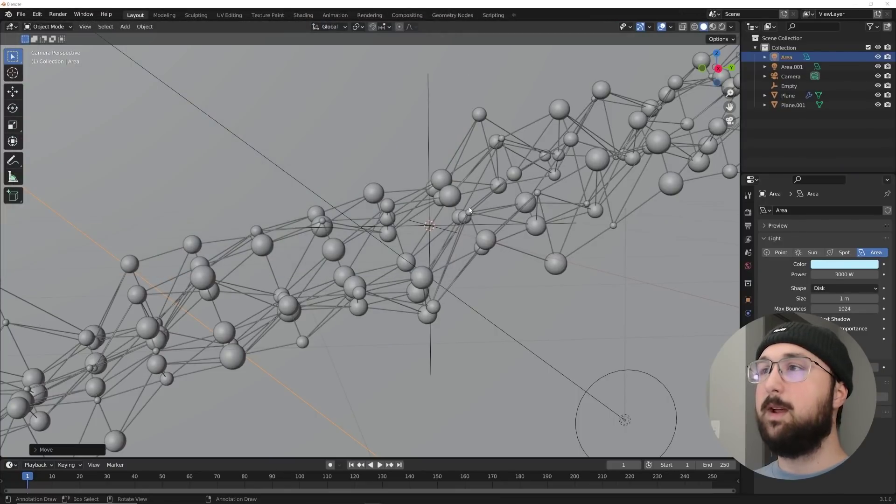
Select the plexus, rotate it freely into a steeper diagonal through depth and recentre it in the camera frame
{"action": "left_click", "coordinate": [526, 202]}
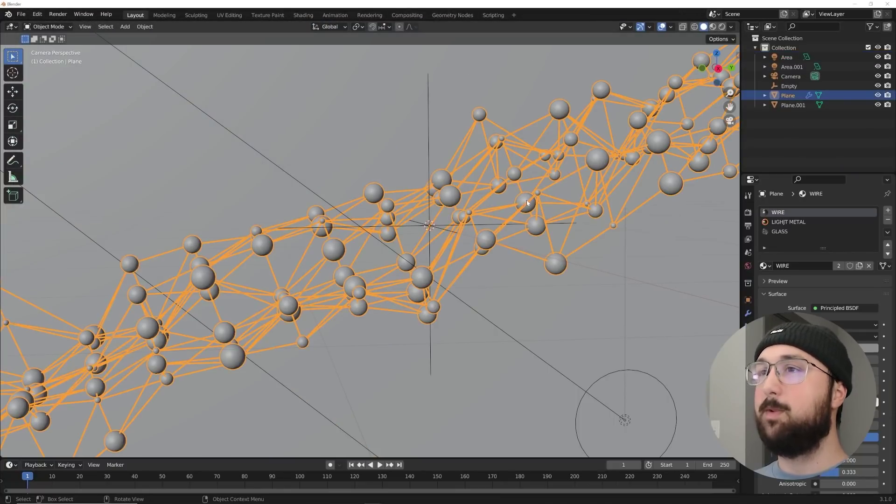
{"action": "key", "text": "KP_0"}
{"action": "key", "text": "KP_0"}
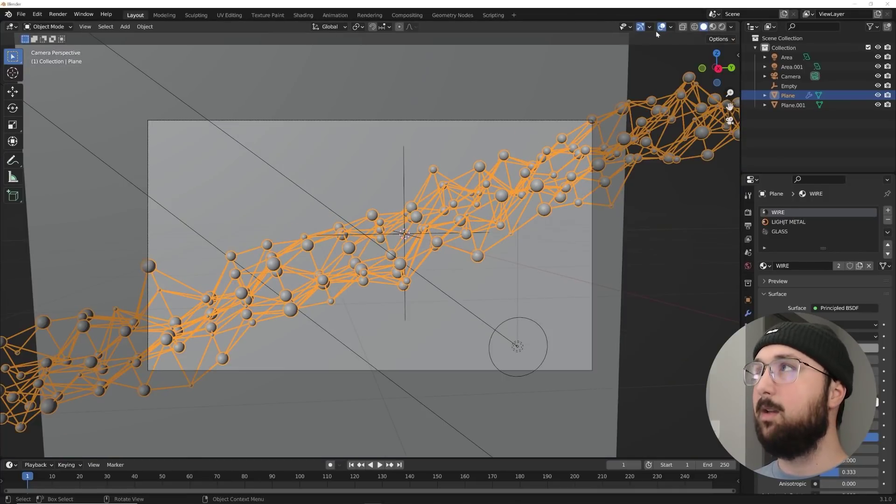
{"action": "key", "text": "r"}
{"action": "key", "text": "r"}
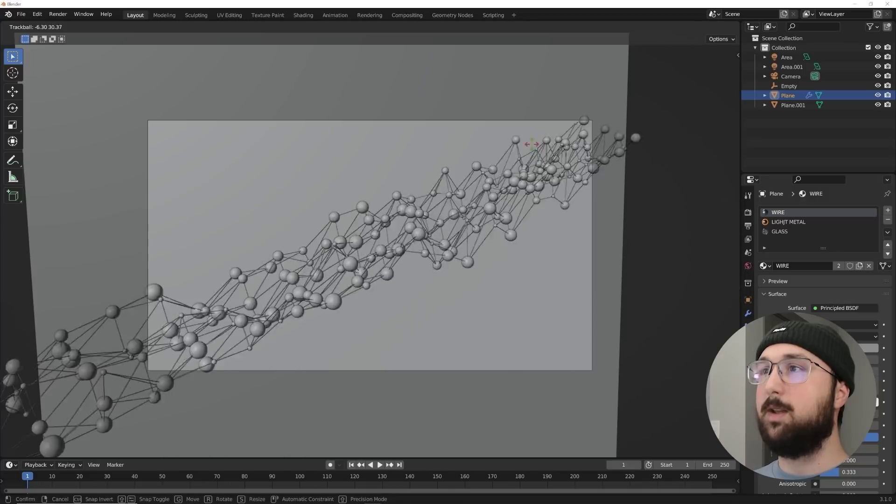
{"action": "left_click", "coordinate": [531, 144]}
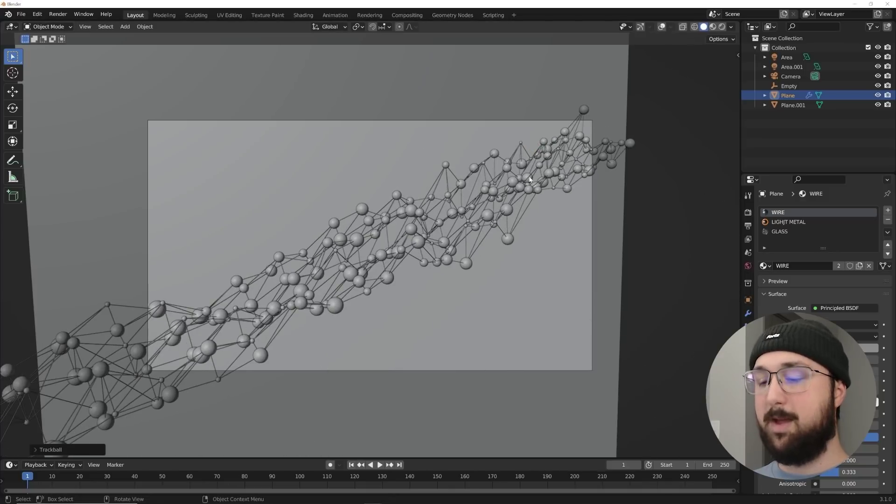
{"action": "key", "text": "g"}
{"action": "left_click", "coordinate": [569, 155]}
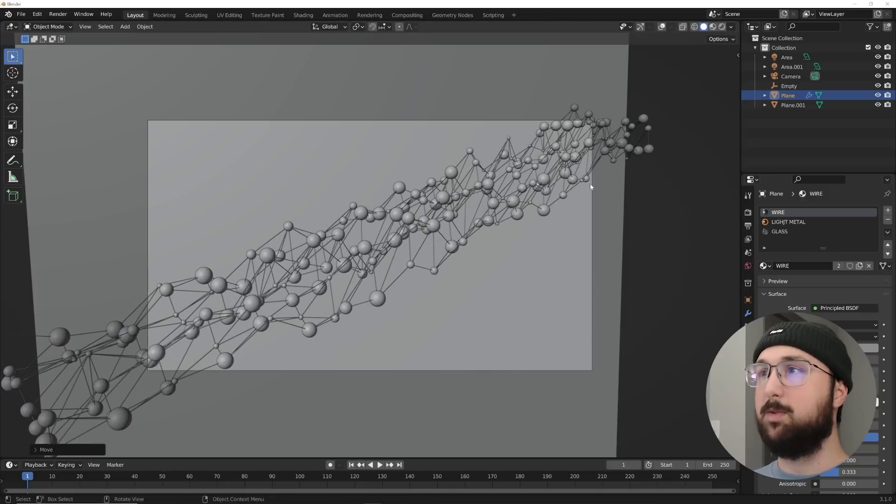
In rendered shading, enable the camera's Depth of Field with a focus Distance of 6.4 m and an F-Stop of 0.1
{"action": "left_click", "coordinate": [789, 76]}
{"action": "key", "text": "ctrl+KP_0"}
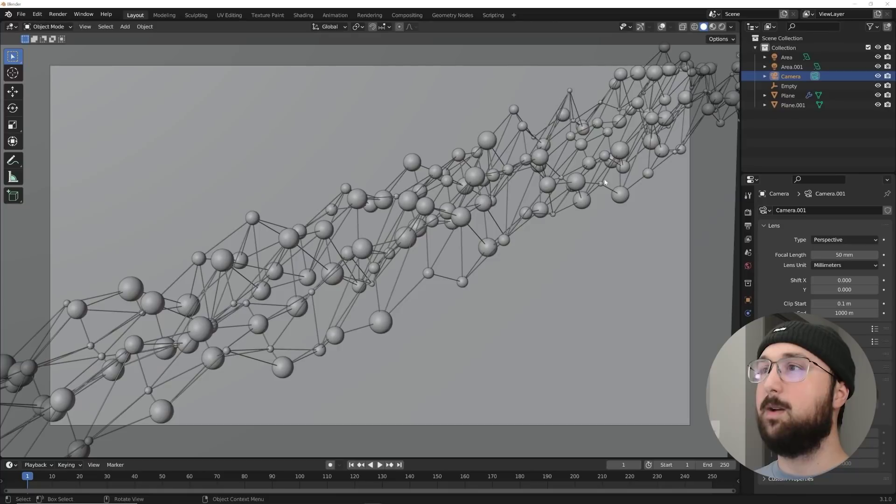
{"action": "left_click", "coordinate": [721, 27]}
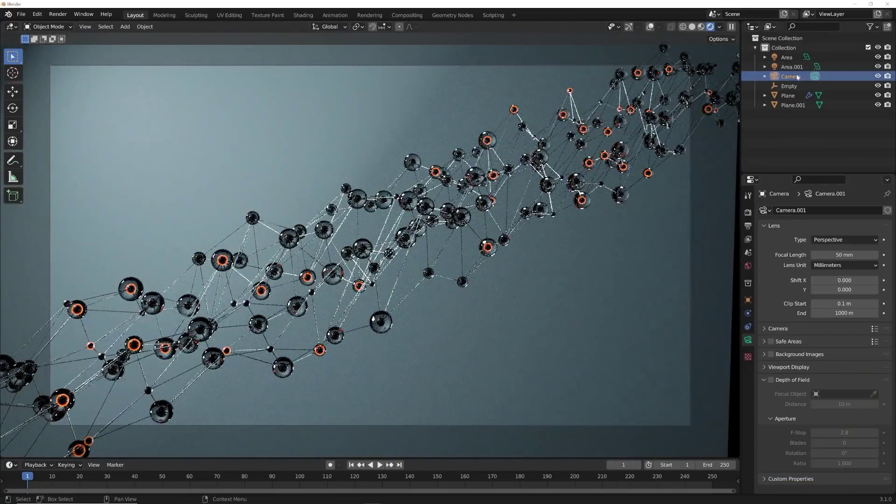
{"action": "left_click", "coordinate": [771, 380]}
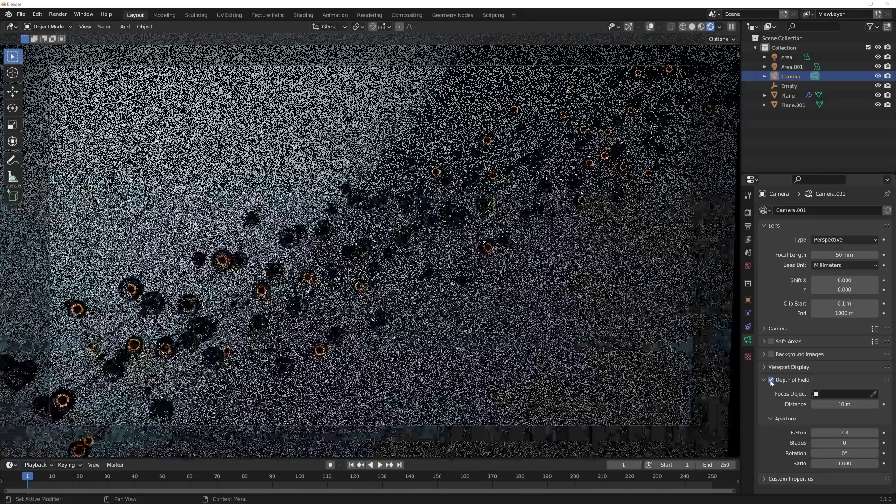
{"action": "left_click_drag", "start_coordinate": [854, 405], "coordinate": [814, 432]}
{"action": "key", "text": "ctrl+z"}
{"action": "left_click_drag", "start_coordinate": [844, 404], "coordinate": [835, 404]}
{"action": "scroll", "coordinate": [430, 380], "scroll_direction": "up", "scroll_amount": 2}
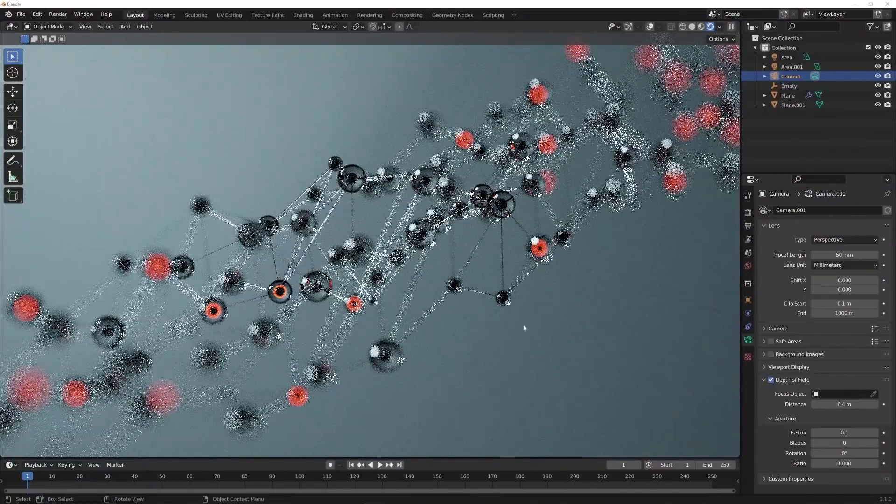
Raise the camera's F-Stop to 0.8, compare the blur across the frame and bring it down to 0.4
{"action": "left_click", "coordinate": [875, 434]}
{"action": "left_click", "coordinate": [875, 433]}
{"action": "left_click", "coordinate": [875, 433]}
{"action": "left_click", "coordinate": [875, 434]}
{"action": "left_click", "coordinate": [875, 433]}
{"action": "left_click", "coordinate": [876, 433]}
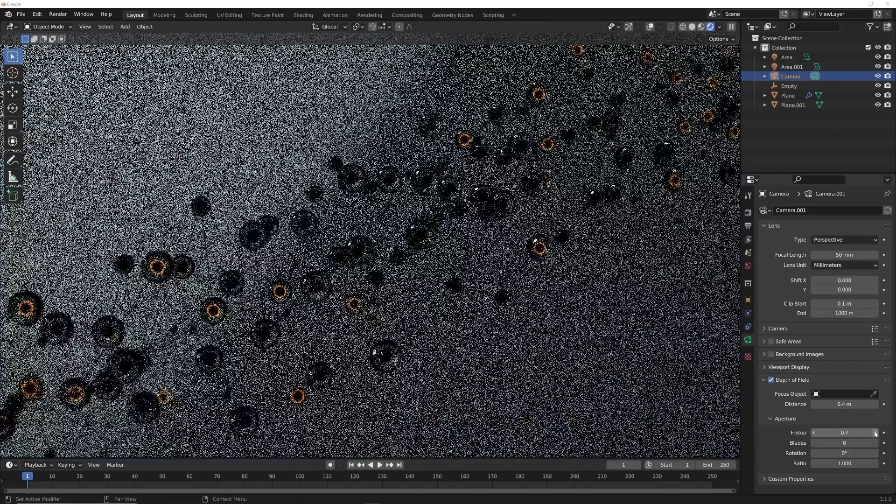
{"action": "left_click", "coordinate": [874, 433]}
{"action": "scroll", "coordinate": [546, 356], "scroll_direction": "down", "scroll_amount": 3}
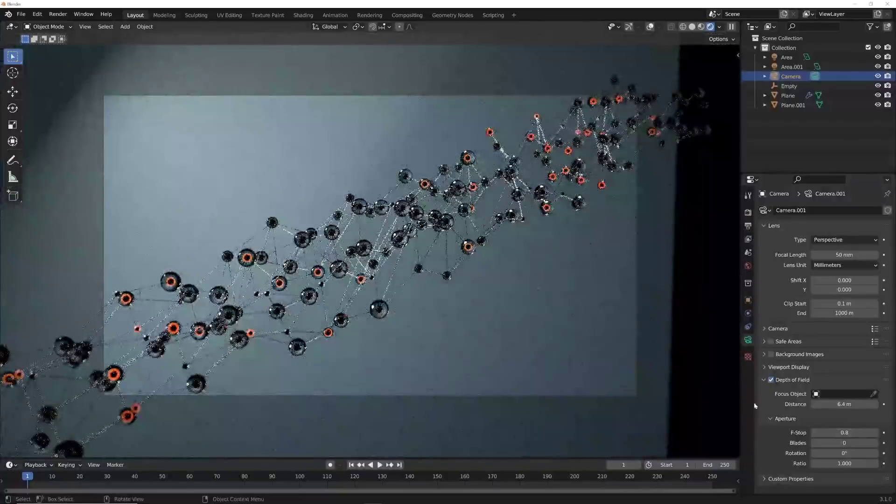
{"action": "left_click", "coordinate": [813, 433]}
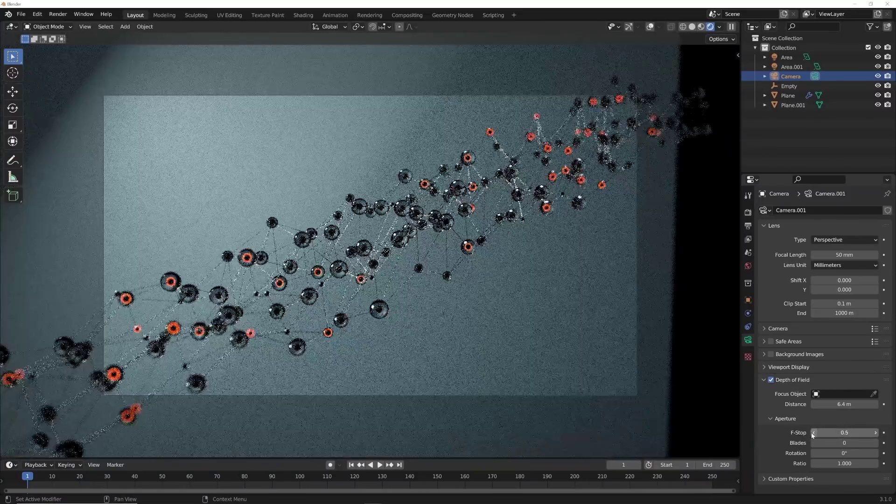
{"action": "left_click", "coordinate": [813, 433]}
{"action": "scroll", "coordinate": [503, 334], "scroll_direction": "up", "scroll_amount": 2}
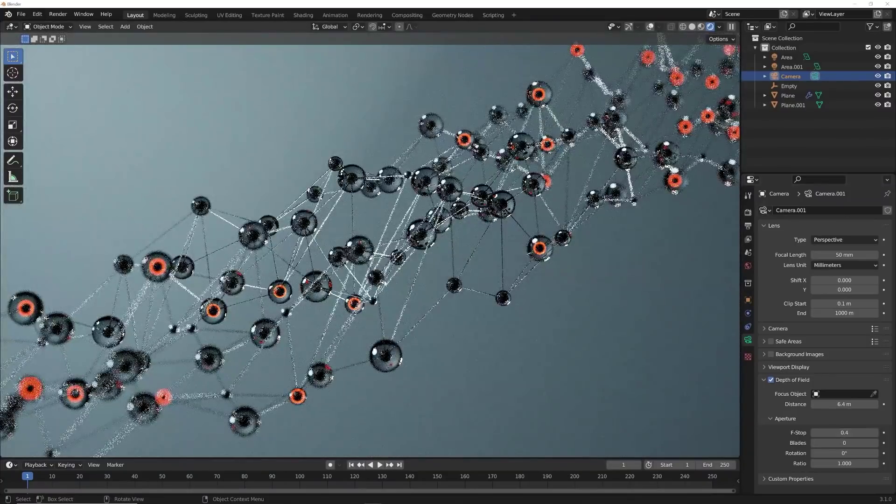
{"action": "scroll", "coordinate": [393, 294], "scroll_direction": "down", "scroll_amount": 2}
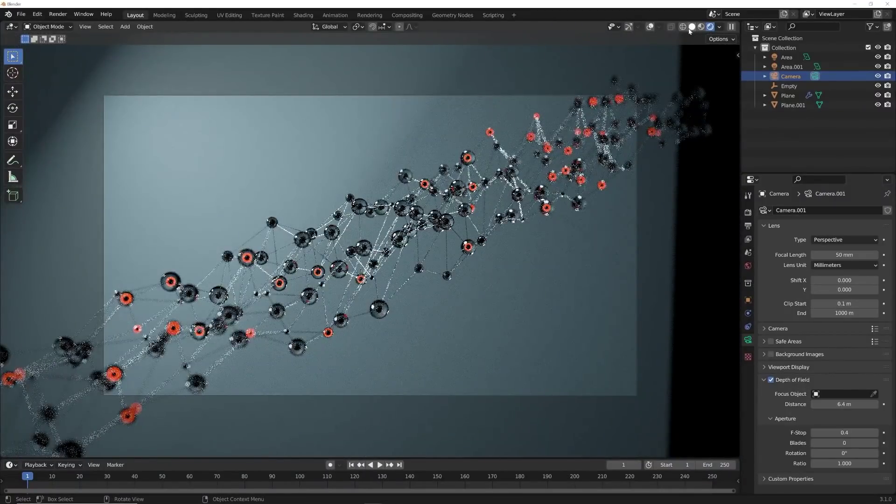
Render the camera view with solid viewport shading, close the render window and select the plexus
{"action": "left_click", "coordinate": [690, 27]}
{"action": "left_click", "coordinate": [59, 14]}
{"action": "left_click", "coordinate": [77, 22]}
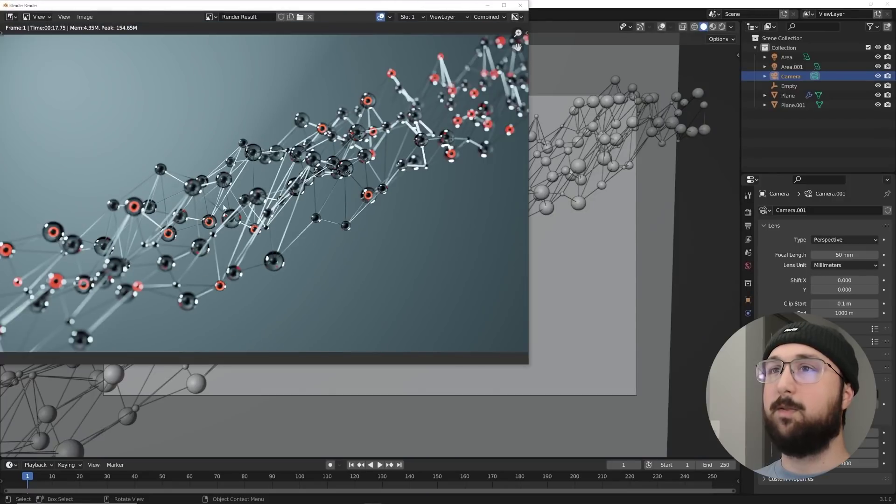
{"action": "left_click", "coordinate": [519, 5]}
{"action": "left_click", "coordinate": [412, 188]}
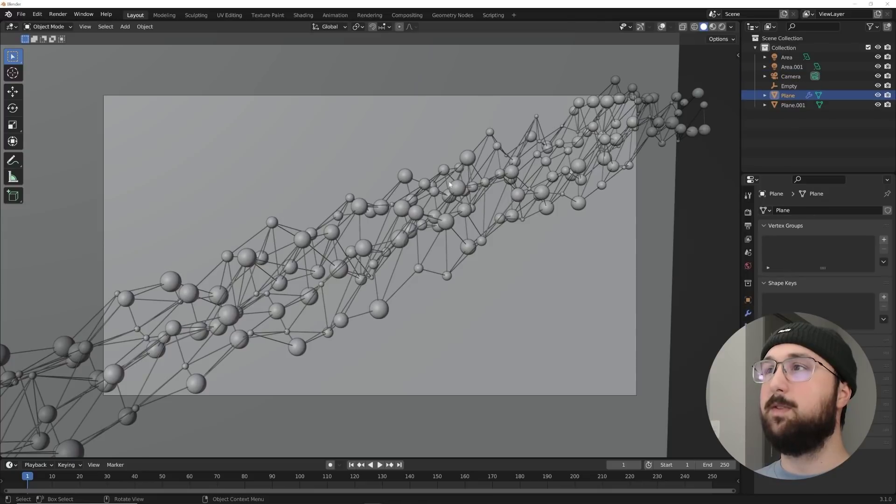
In the Geometry Nodes workspace, look through the camera, open the plexus's first node group and set the Grid's Vertices X to 10
{"action": "left_click", "coordinate": [297, 16]}
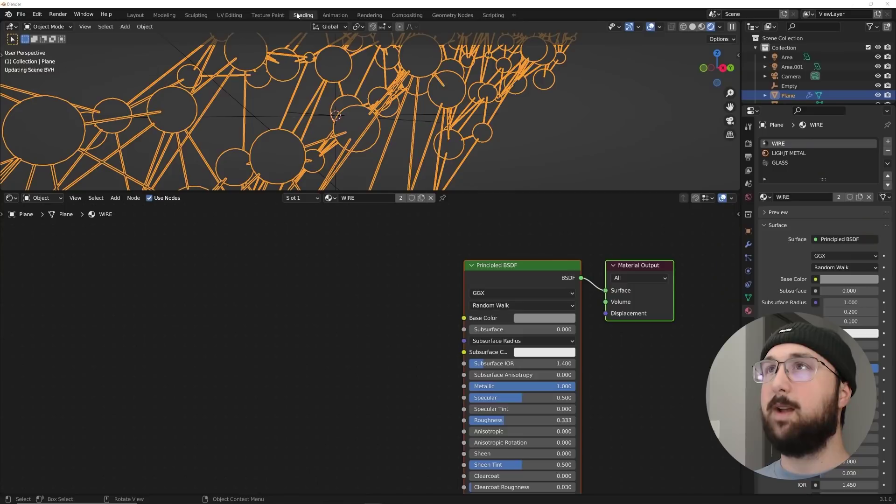
{"action": "left_click", "coordinate": [467, 16]}
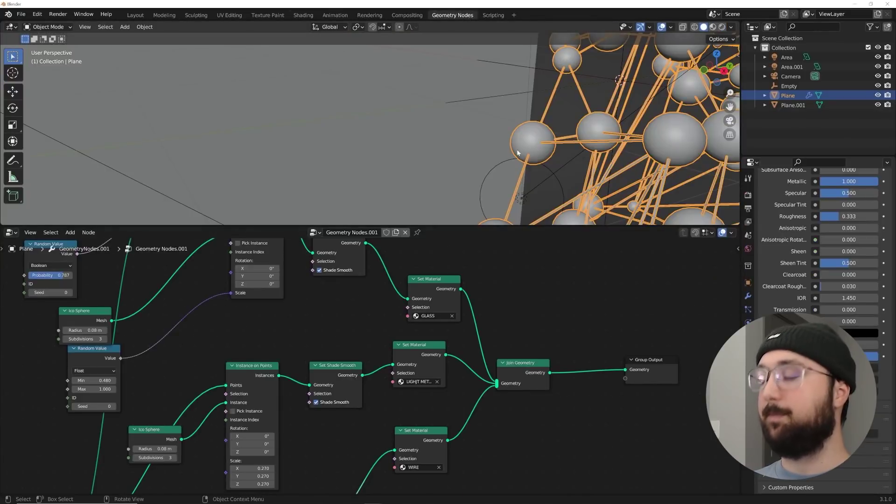
{"action": "key", "text": "KP_0"}
{"action": "middle_click_drag", "start_coordinate": [333, 324], "coordinate": [392, 306]}
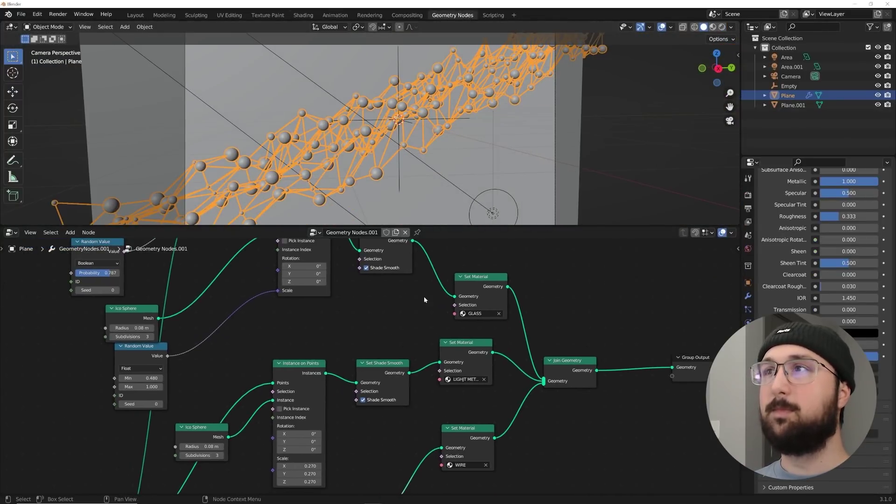
{"action": "left_click", "coordinate": [748, 295]}
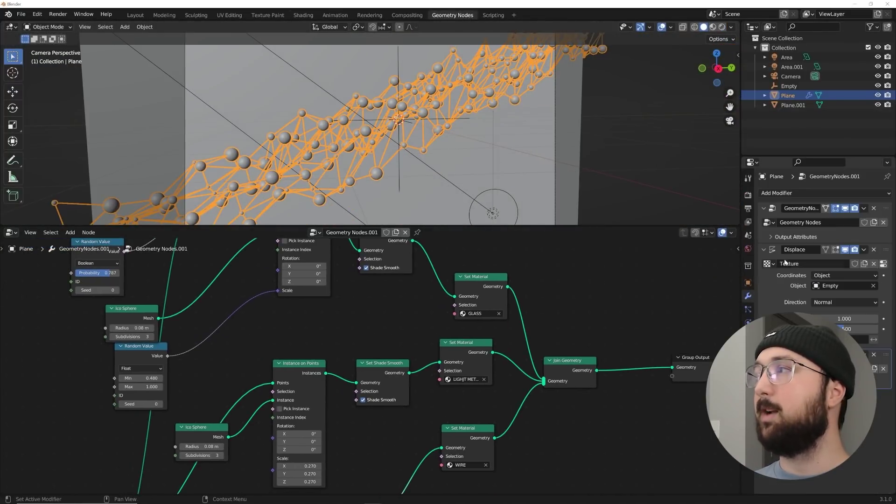
{"action": "left_click", "coordinate": [886, 211]}
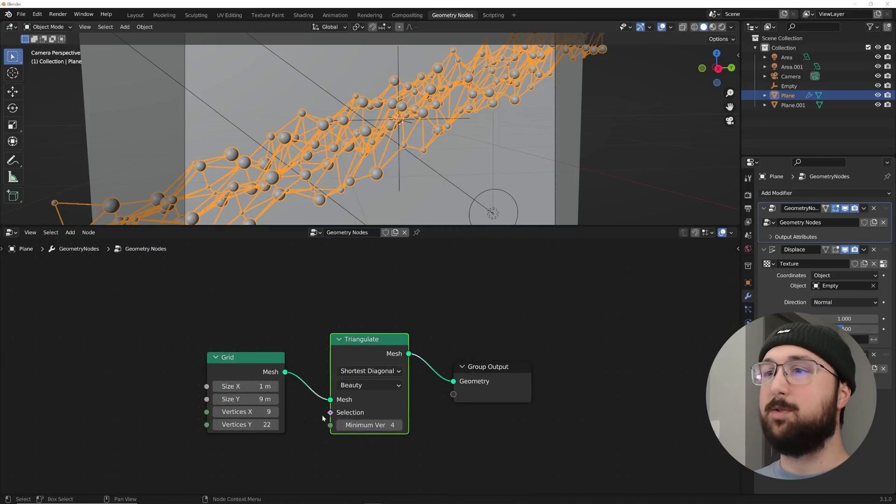
{"action": "left_click", "coordinate": [260, 420]}
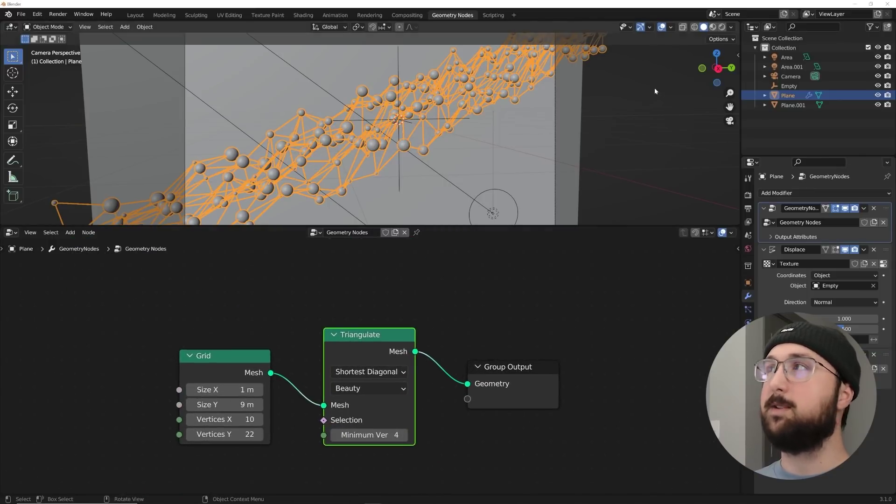
Preview the plexus in rendered shading with overlays hidden and raise the Grid's Vertices X to 12
{"action": "left_click", "coordinate": [719, 28]}
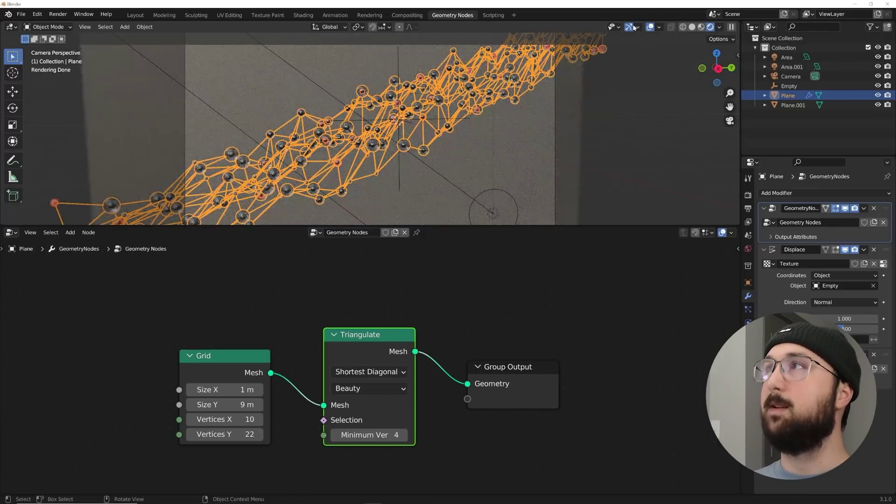
{"action": "left_click", "coordinate": [650, 27]}
{"action": "scroll", "coordinate": [350, 192], "scroll_direction": "up", "scroll_amount": 2}
{"action": "left_click", "coordinate": [260, 420]}
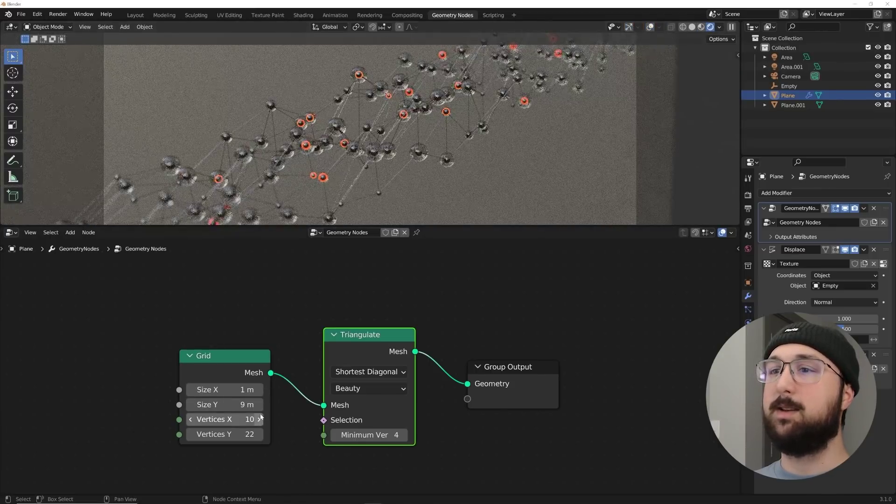
{"action": "left_click", "coordinate": [259, 420]}
{"action": "left_click", "coordinate": [259, 419]}
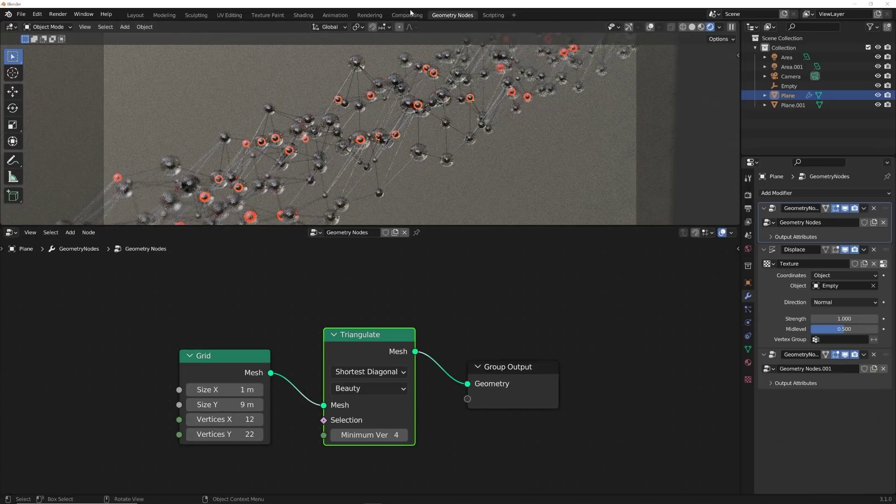
Return to solid shading, open Geometry Nodes.001 and set the Max of the float Random Value driving the spheres' scale to 1.180
{"action": "left_click", "coordinate": [888, 354]}
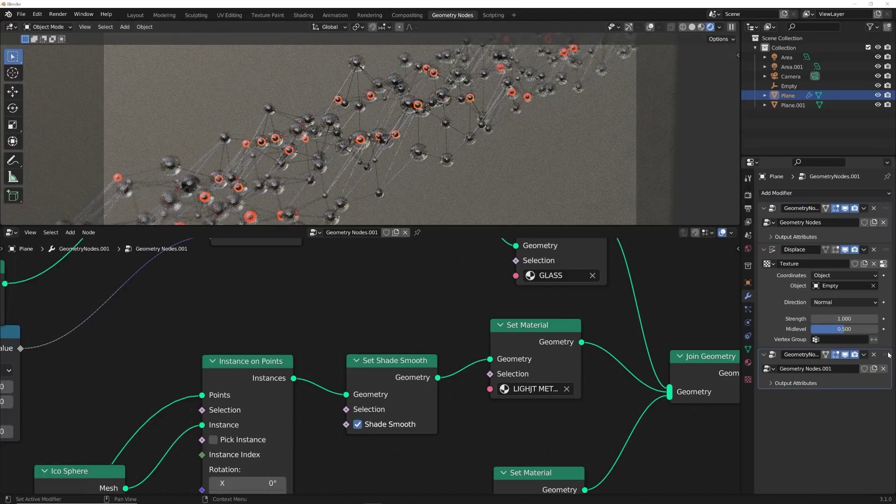
{"action": "left_click", "coordinate": [693, 28]}
{"action": "scroll", "coordinate": [400, 385], "scroll_direction": "down", "scroll_amount": 5}
{"action": "mouse_move", "coordinate": [405, 396]}
{"action": "middle_mouse_down"}
{"action": "mouse_move", "coordinate": [400, 334]}
{"action": "mouse_move", "coordinate": [414, 270]}
{"action": "middle_mouse_up"}
{"action": "scroll", "coordinate": [373, 371], "scroll_direction": "down", "scroll_amount": 2}
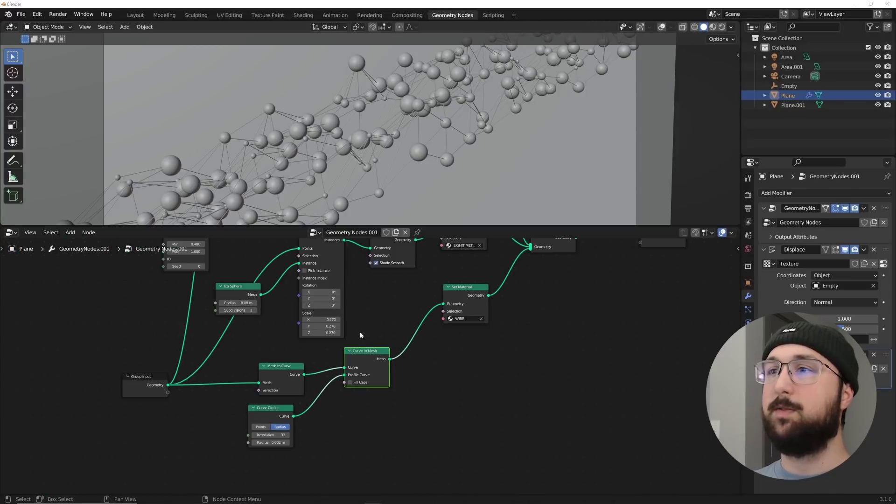
{"action": "middle_click_drag", "start_coordinate": [323, 391], "coordinate": [360, 363]}
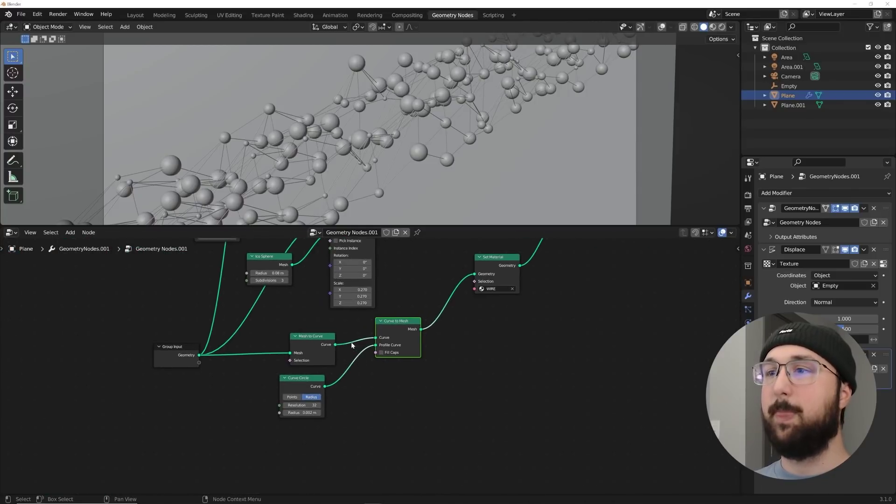
{"action": "middle_click_drag", "start_coordinate": [341, 291], "coordinate": [341, 394]}
{"action": "scroll", "coordinate": [226, 337], "scroll_direction": "up", "scroll_amount": 7}
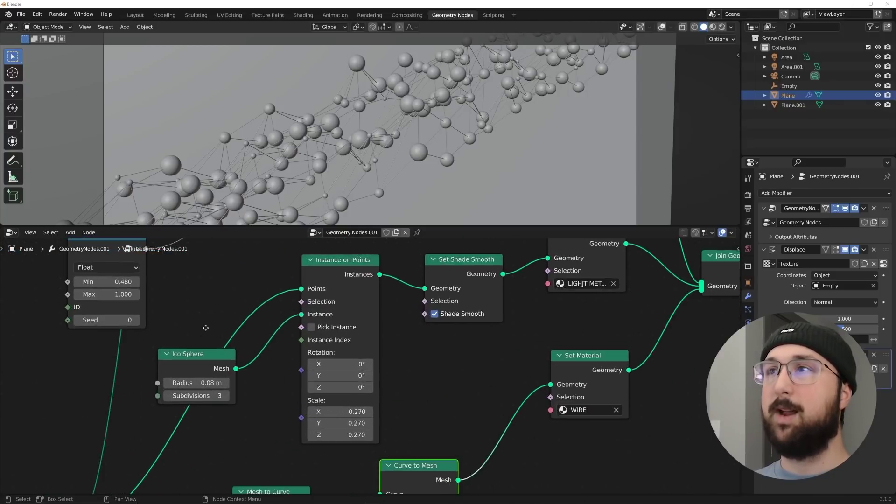
{"action": "middle_click_drag", "start_coordinate": [65, 250], "coordinate": [291, 386]}
{"action": "left_click_drag", "start_coordinate": [322, 315], "coordinate": [328, 307]}
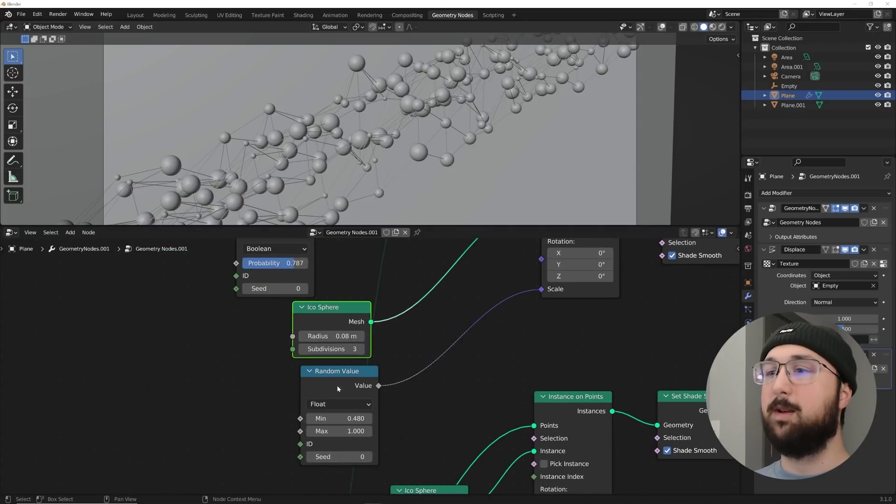
{"action": "left_click_drag", "start_coordinate": [353, 430], "coordinate": [369, 430]}
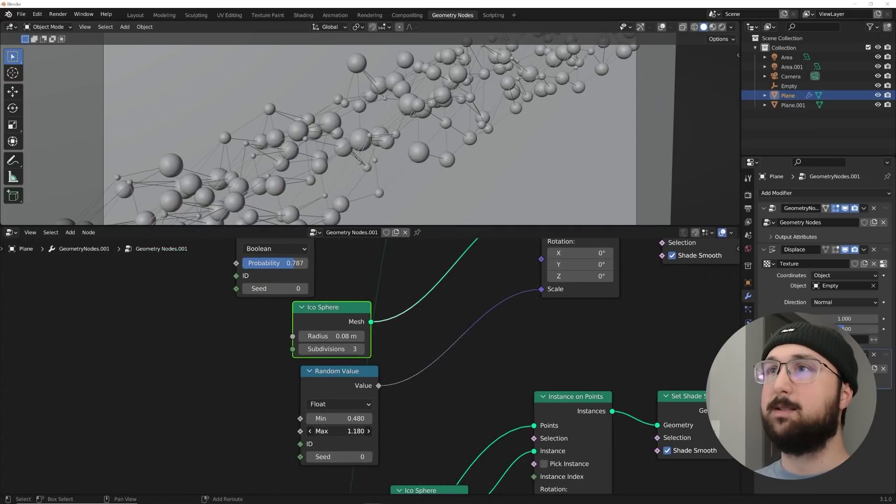
Turn on Scene Lights and Scene World in rendered shading, inspect the spheres up close and select the plexus
{"action": "left_click", "coordinate": [722, 27]}
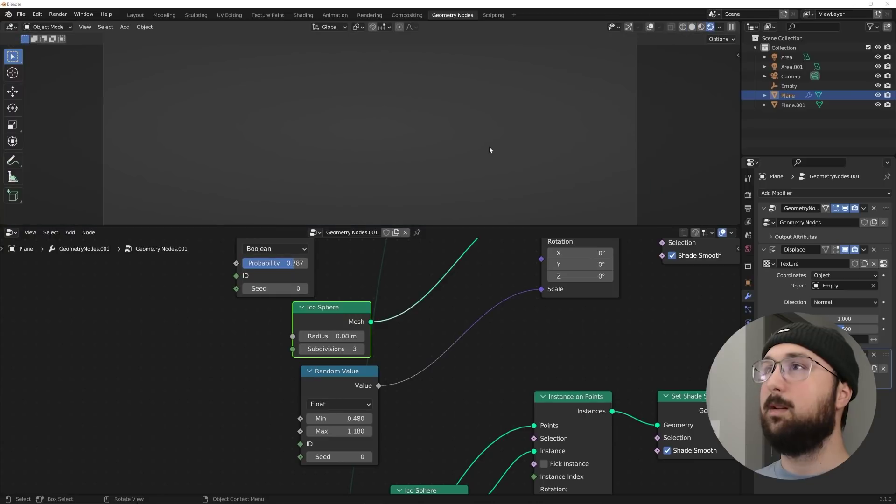
{"action": "left_click", "coordinate": [719, 26]}
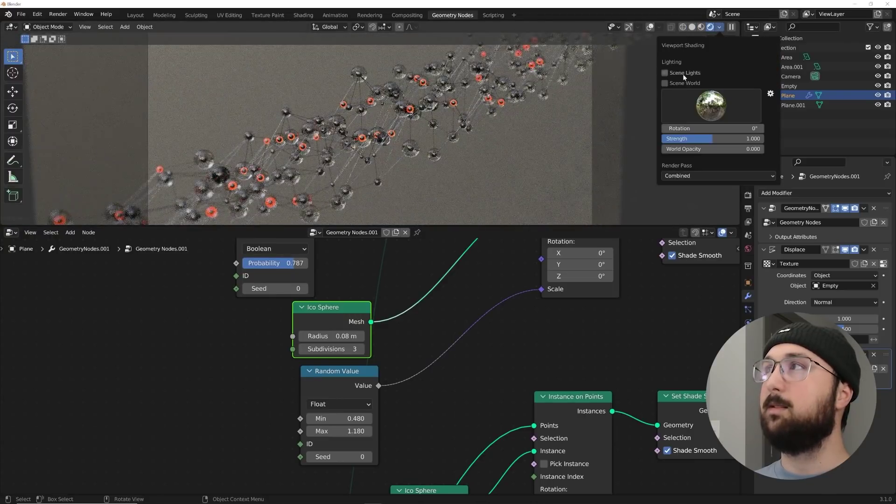
{"action": "left_click", "coordinate": [427, 159]}
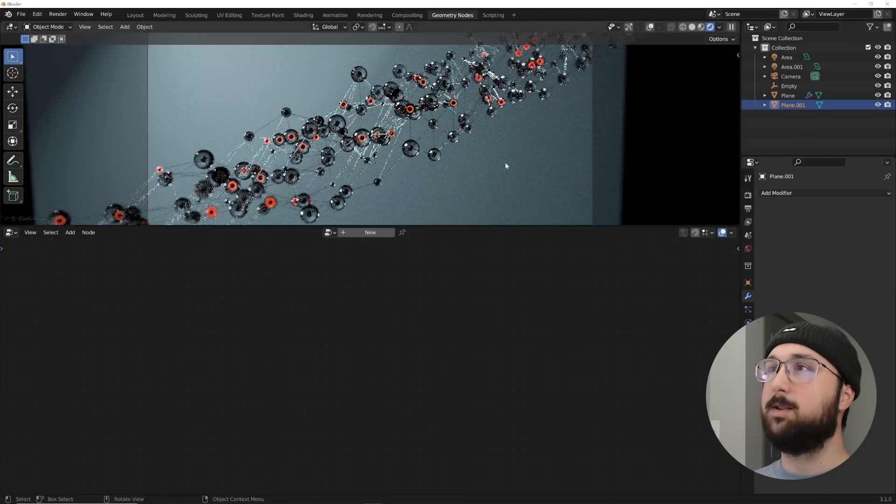
{"action": "scroll", "coordinate": [295, 91], "scroll_direction": "up", "scroll_amount": 3}
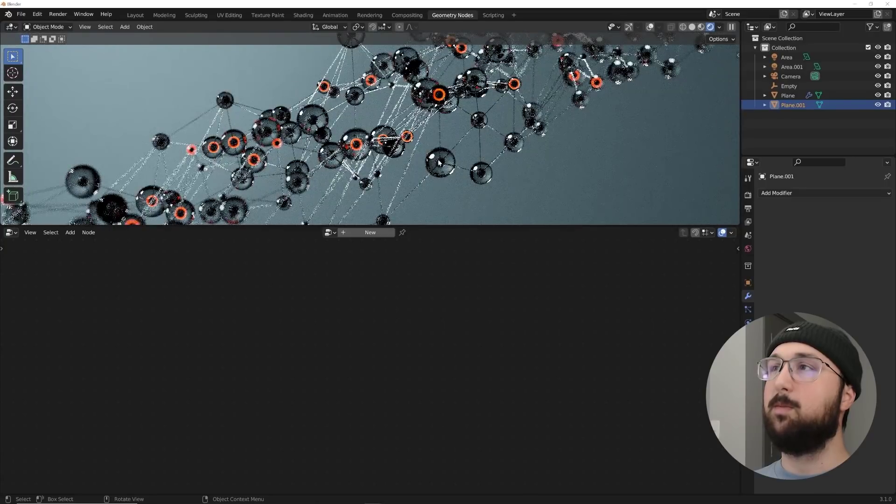
{"action": "left_click", "coordinate": [441, 172]}
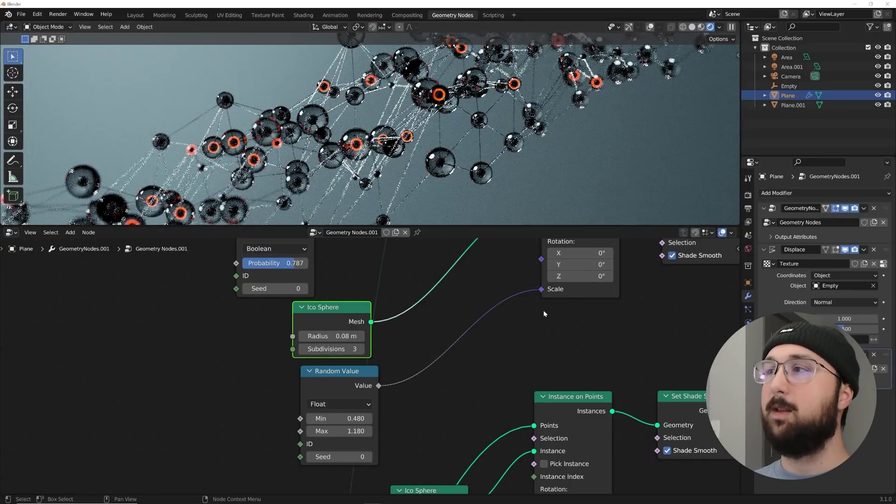
Set the Radius of the Curve Circle that profiles the connecting wires to 0.003 m
{"action": "scroll", "coordinate": [543, 313], "scroll_direction": "down", "scroll_amount": 5}
{"action": "middle_click_drag", "start_coordinate": [544, 317], "coordinate": [360, 401]}
{"action": "middle_click_drag", "start_coordinate": [403, 447], "coordinate": [389, 298]}
{"action": "scroll", "coordinate": [407, 395], "scroll_direction": "up", "scroll_amount": 2}
{"action": "middle_click_drag", "start_coordinate": [410, 396], "coordinate": [385, 253]}
{"action": "scroll", "coordinate": [372, 367], "scroll_direction": "up", "scroll_amount": 1}
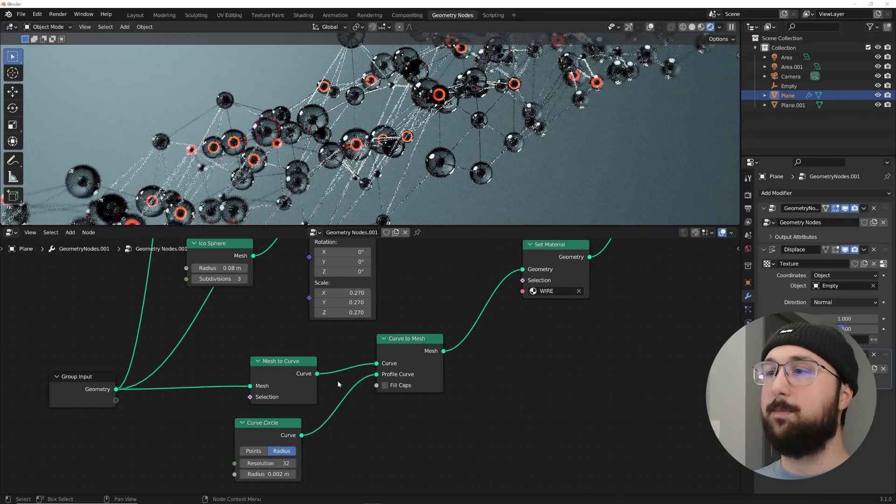
{"action": "middle_click_drag", "start_coordinate": [294, 421], "coordinate": [370, 349]}
{"action": "left_click_drag", "start_coordinate": [351, 356], "coordinate": [361, 346]}
{"action": "scroll", "coordinate": [371, 360], "scroll_direction": "up", "scroll_amount": 3}
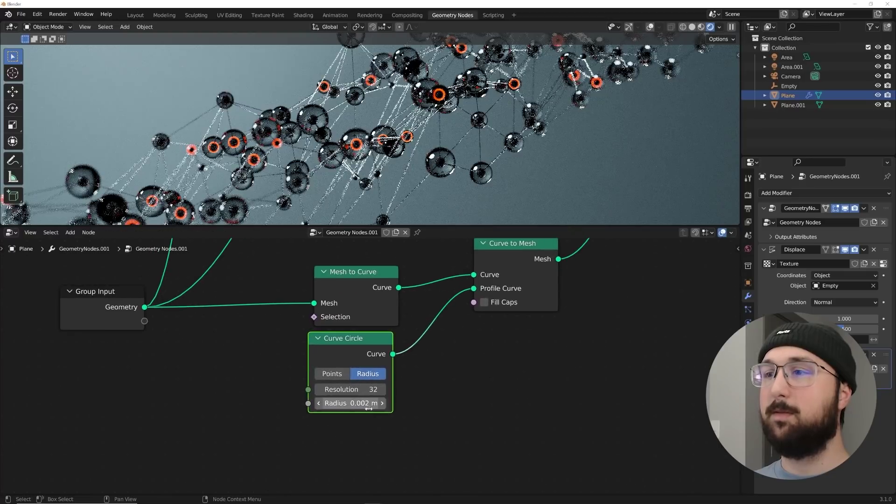
{"action": "type", "text": "0.003"}
{"action": "key", "text": "Return"}
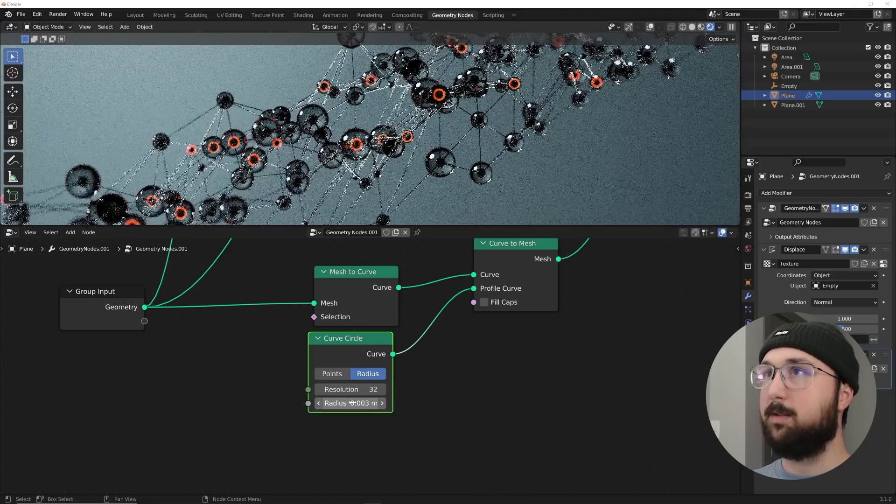
Render the image from the Layout workspace, check the full result and close the render window
{"action": "left_click", "coordinate": [142, 15]}
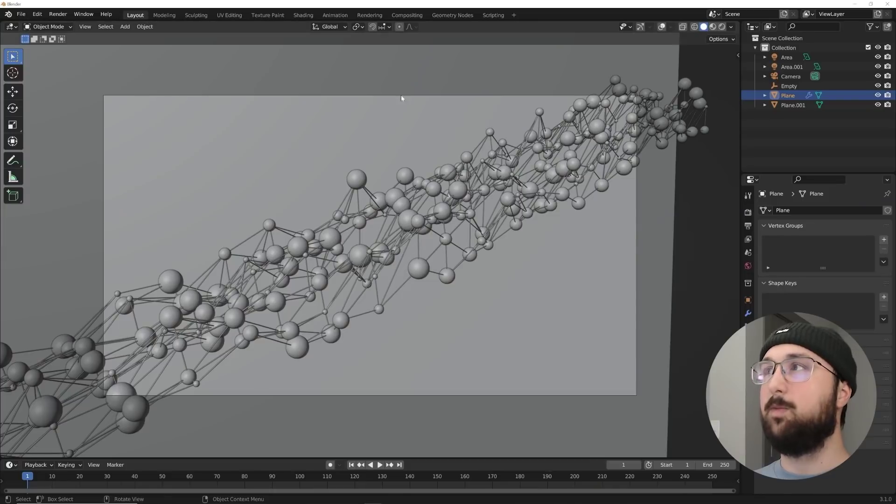
{"action": "left_click", "coordinate": [57, 14]}
{"action": "left_click", "coordinate": [70, 24]}
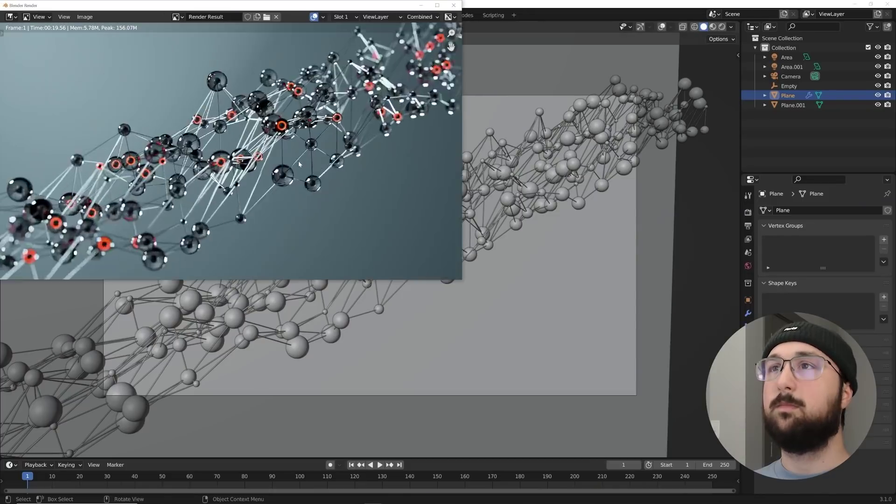
{"action": "scroll", "coordinate": [219, 188], "scroll_direction": "down", "scroll_amount": 1}
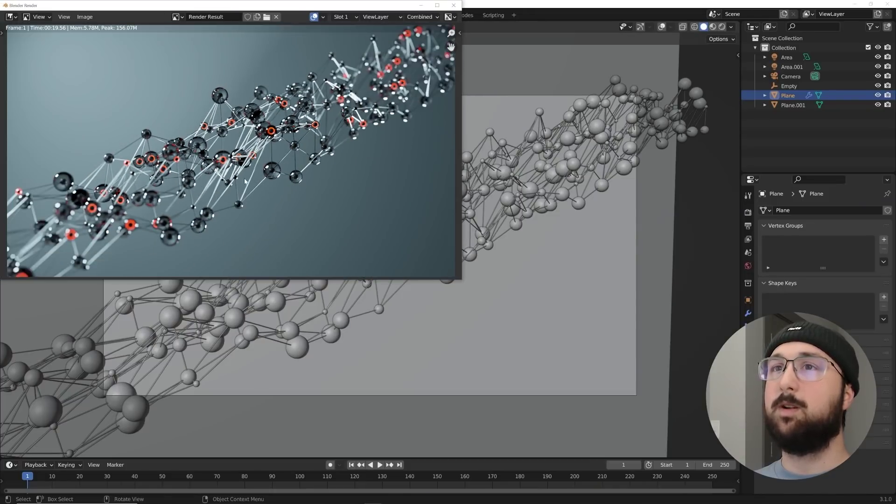
{"action": "left_click", "coordinate": [453, 5]}
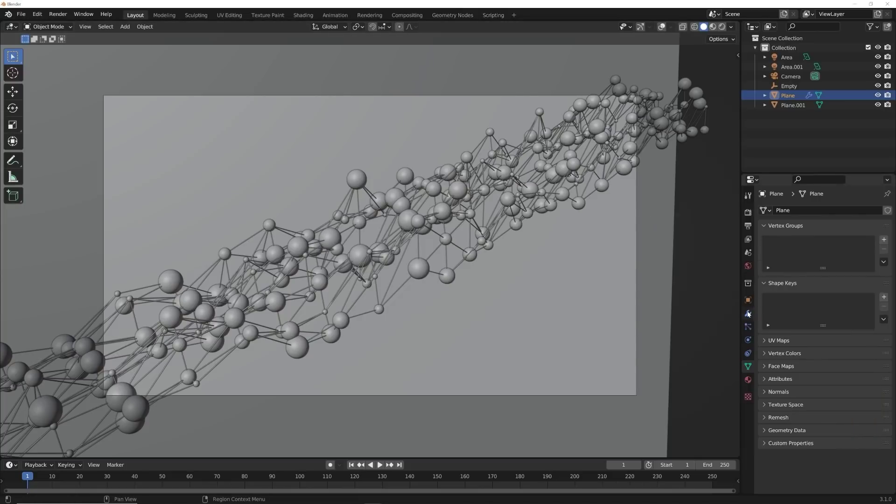
Set the Strength of the plexus's Displace modifier to 1.320
{"action": "left_click", "coordinate": [748, 314]}
{"action": "left_click_drag", "start_coordinate": [844, 335], "coordinate": [863, 335]}
{"action": "key", "text": "r"}
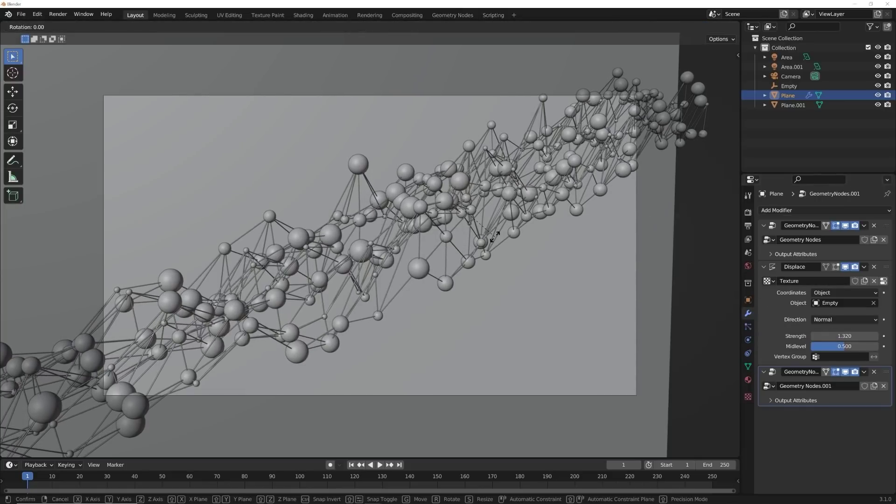
{"action": "right_click", "coordinate": [493, 236]}
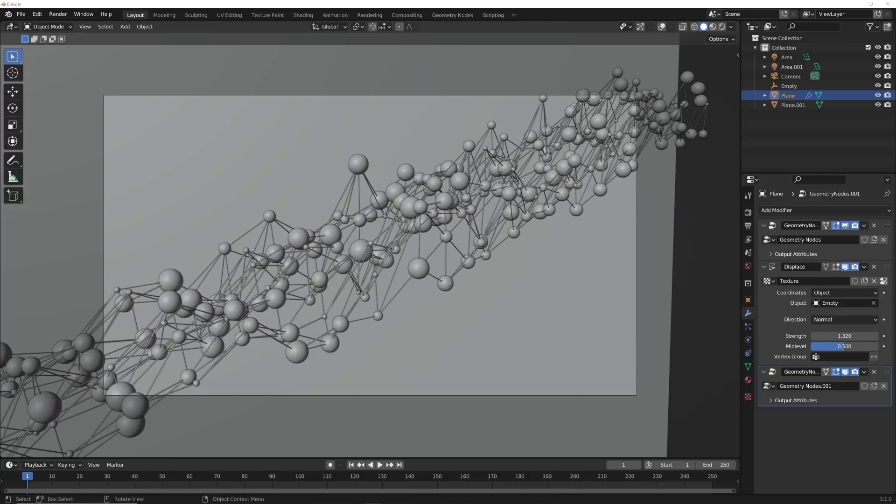
{"action": "key", "text": "r"}
{"action": "key", "text": "r"}
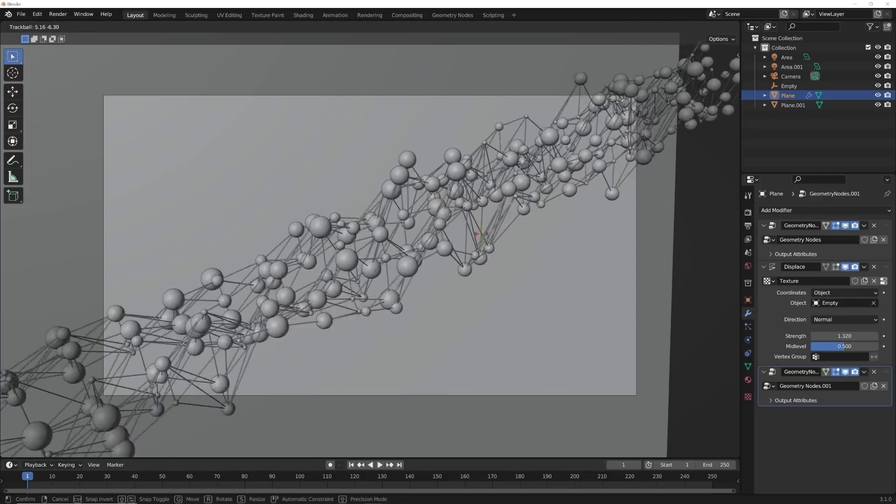
{"action": "left_click", "coordinate": [481, 237]}
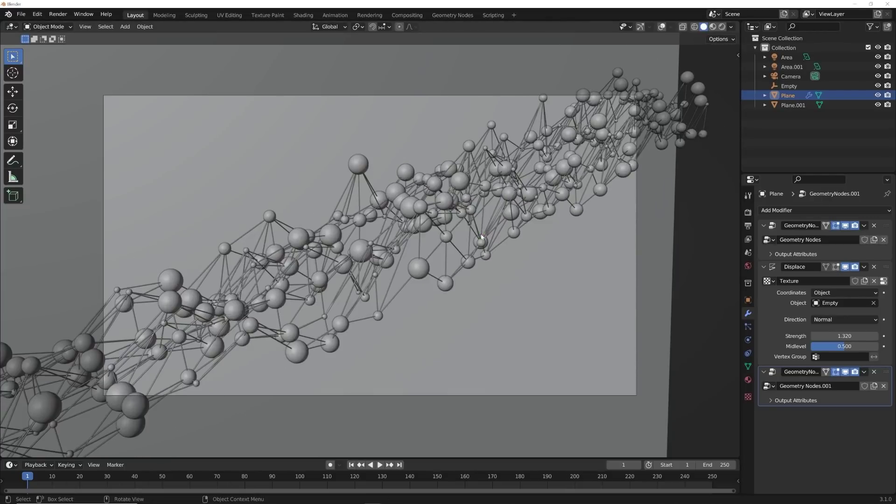
Increase the Displace Strength to 1.550, rotate the plexus freely within the camera frame and check it briefly in rendered shading
{"action": "left_click_drag", "start_coordinate": [852, 337], "coordinate": [867, 336]}
{"action": "key", "text": "r"}
{"action": "key", "text": "r"}
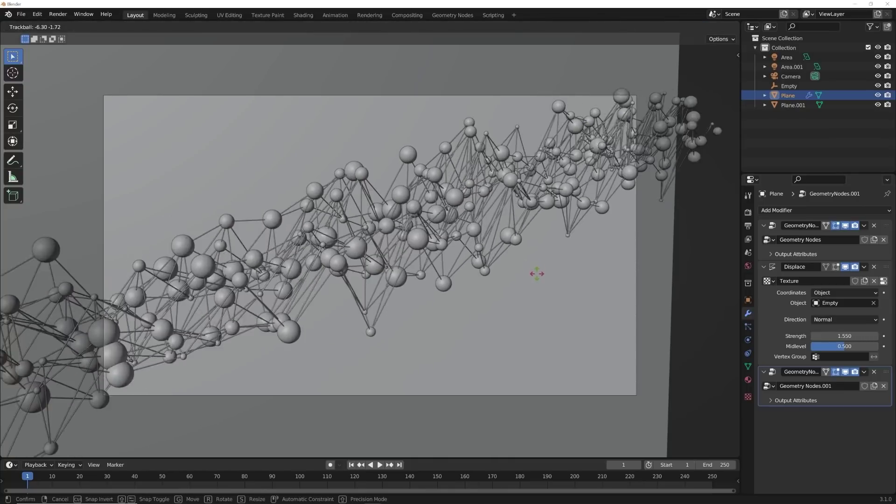
{"action": "left_click", "coordinate": [541, 271]}
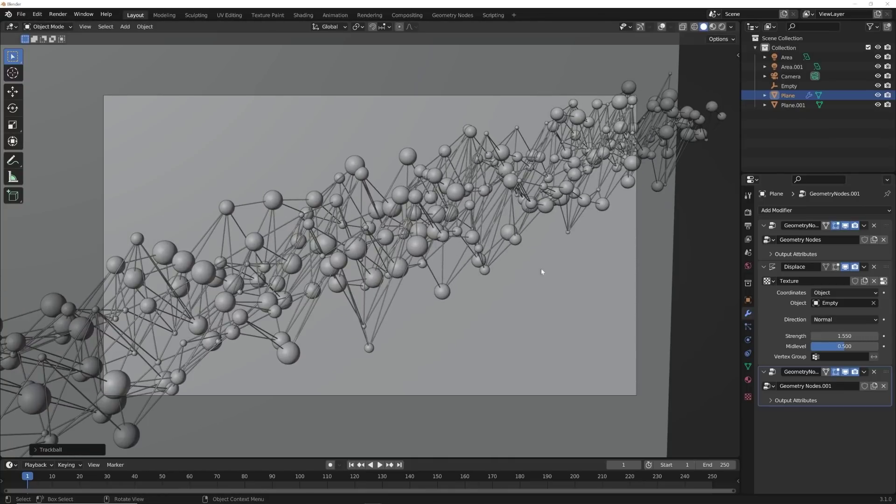
{"action": "left_click", "coordinate": [721, 26]}
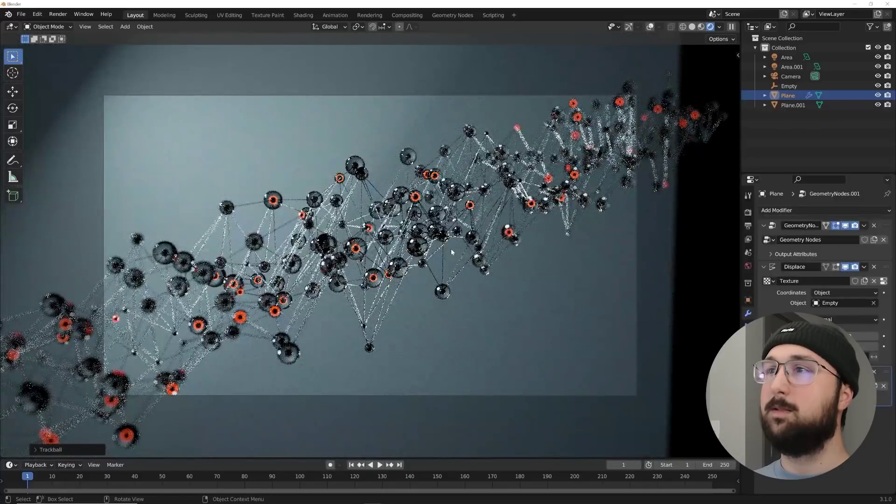
{"action": "left_click", "coordinate": [692, 27]}
Enable nodes in the Compositing workspace and add a Viewer node fed by the Render Layers image
{"action": "left_click", "coordinate": [406, 15]}
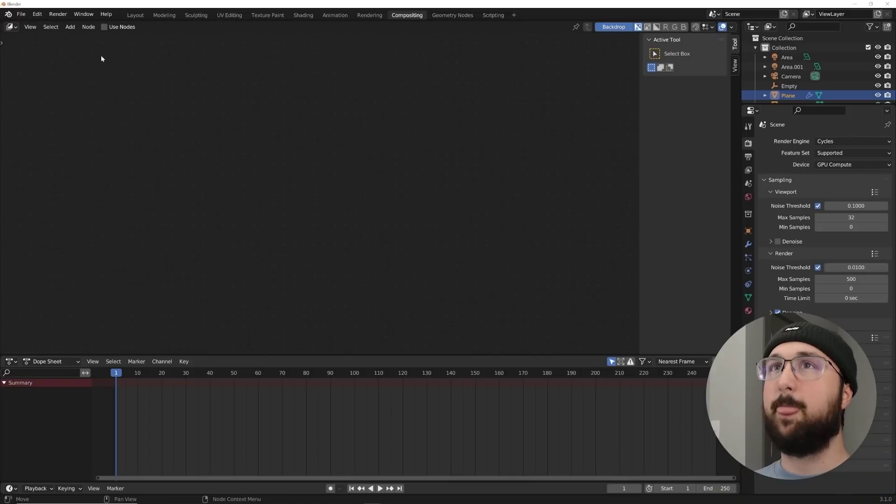
{"action": "left_click", "coordinate": [104, 27]}
{"action": "key", "text": "shift+a"}
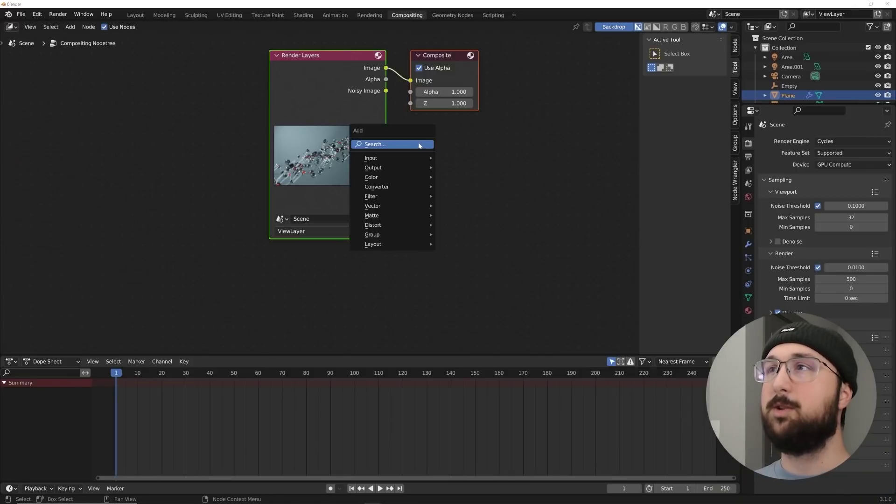
{"action": "left_click", "coordinate": [418, 145]}
{"action": "type", "text": "vi"}
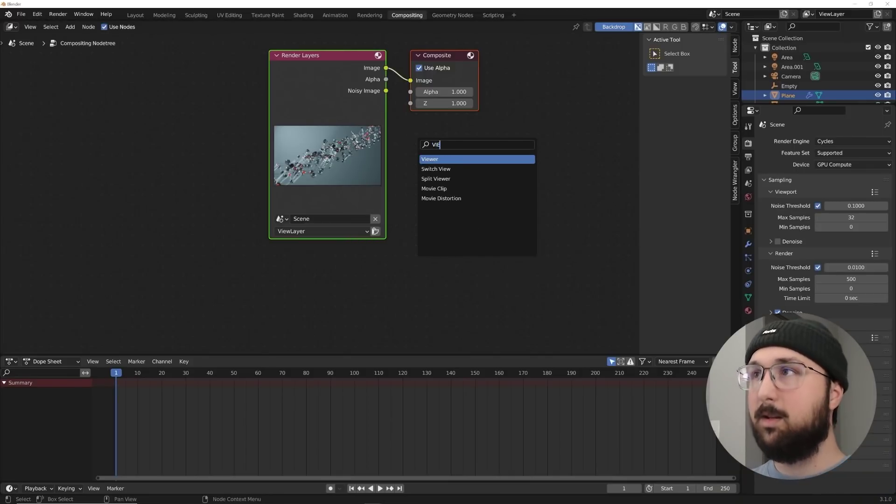
{"action": "key", "text": "Return"}
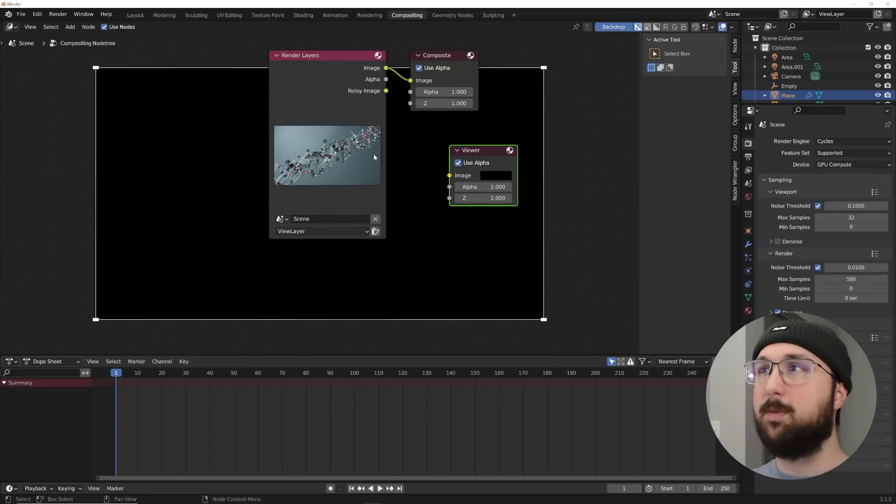
{"action": "left_click_drag", "start_coordinate": [443, 165], "coordinate": [449, 175]}
Move the Render Layers node away from the outputs and merge its Composite and Viewer links through one reroute point
{"action": "left_click_drag", "start_coordinate": [298, 100], "coordinate": [1, 207]}
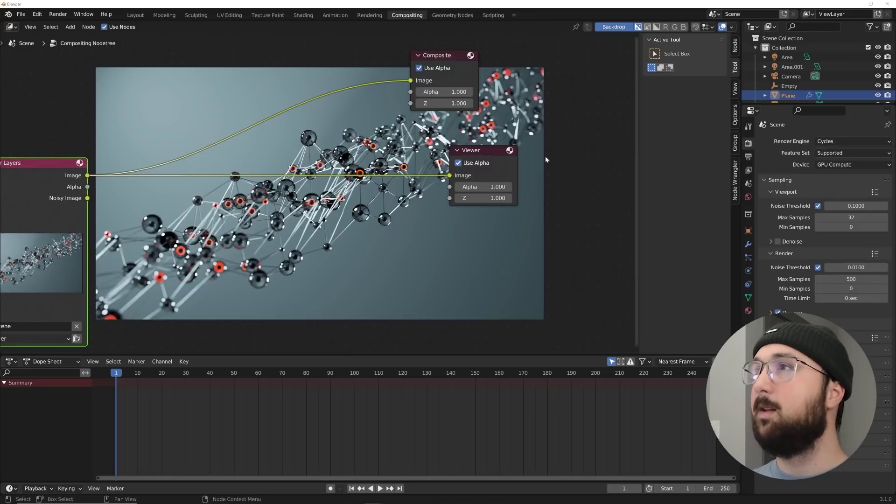
{"action": "key", "text": "shift"}
{"action": "right_click_drag", "start_coordinate": [223, 108], "coordinate": [225, 201], "text": "shift"}
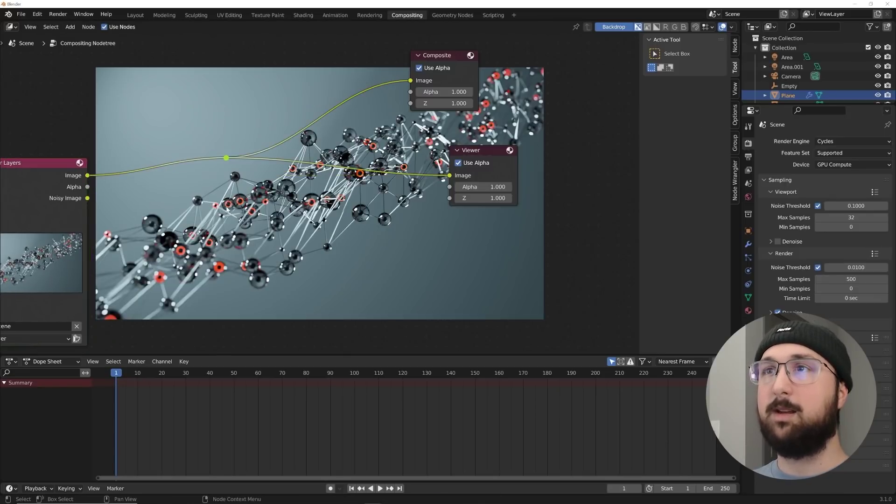
Insert a Glare node between the Render Layers image output and the reroute, spacing the nodes apart
{"action": "middle_click_drag", "start_coordinate": [205, 145], "coordinate": [327, 135]}
{"action": "key", "text": "shift+a"}
{"action": "left_click", "coordinate": [326, 134]}
{"action": "type", "text": "glare"}
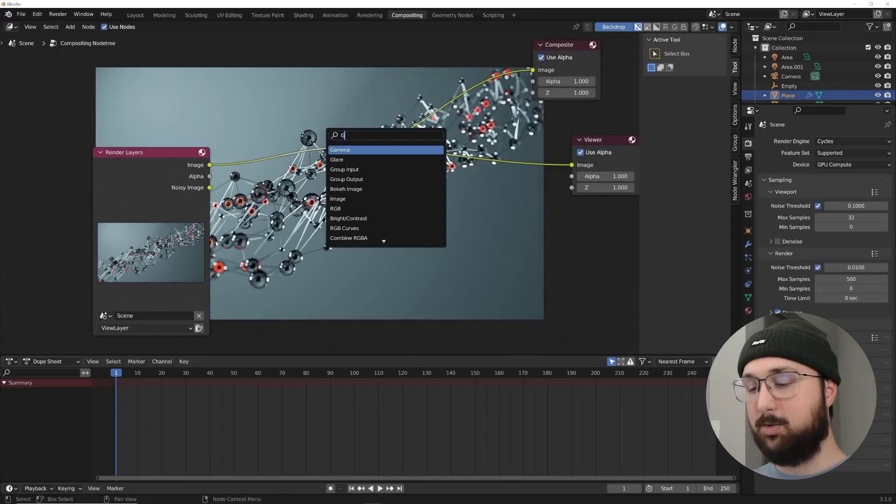
{"action": "key", "text": "Return"}
{"action": "left_click", "coordinate": [275, 144]}
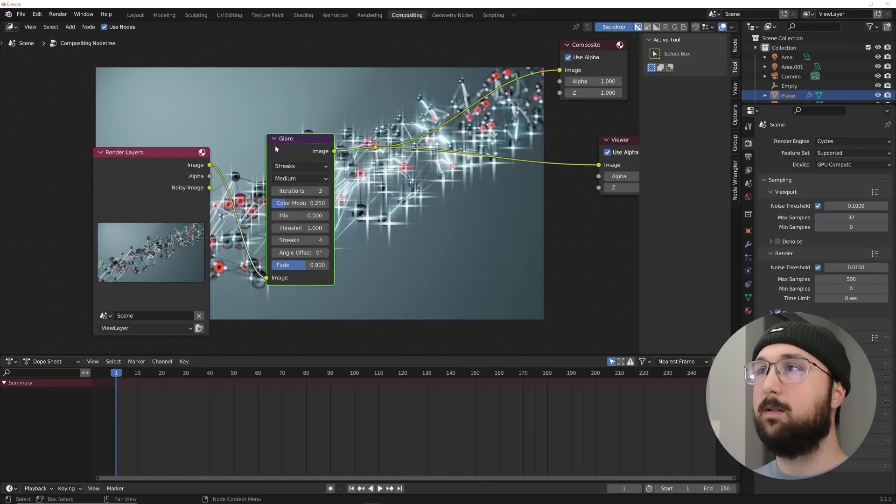
{"action": "left_click_drag", "start_coordinate": [188, 175], "coordinate": [119, 184]}
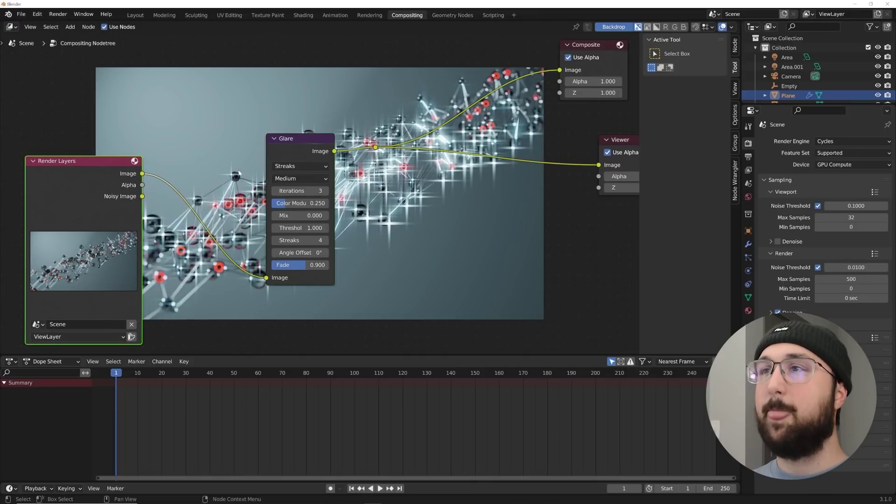
Try the Ghosts glare type, settle on Fog Glow and rearrange the nodes to reveal the backdrop
{"action": "left_click", "coordinate": [304, 162]}
{"action": "left_click", "coordinate": [293, 181]}
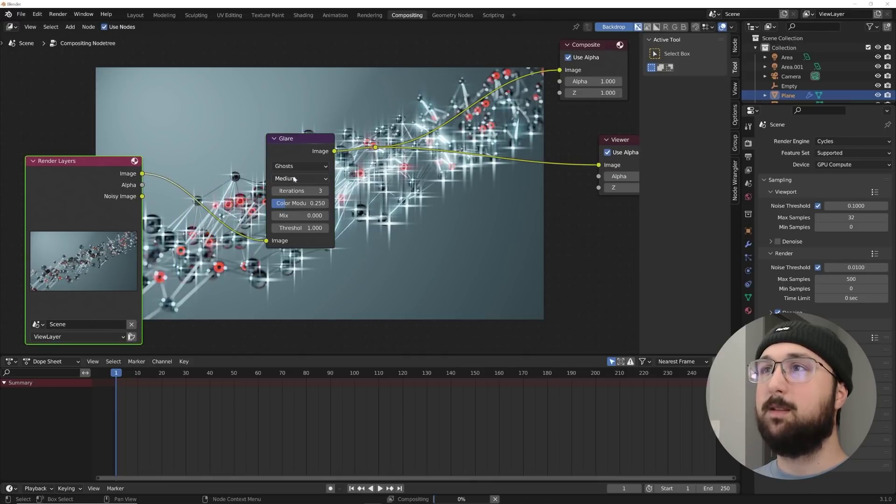
{"action": "left_click", "coordinate": [295, 166]}
{"action": "left_click", "coordinate": [297, 199]}
{"action": "middle_click_drag", "start_coordinate": [299, 168], "coordinate": [444, 248]}
{"action": "left_click_drag", "start_coordinate": [225, 250], "coordinate": [113, 250]}
{"action": "left_click_drag", "start_coordinate": [441, 220], "coordinate": [429, 193]}
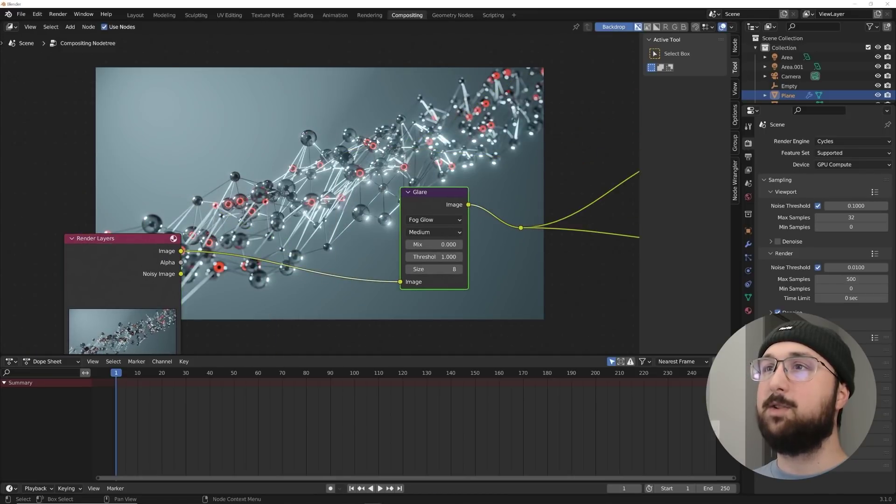
{"action": "scroll", "coordinate": [225, 233], "scroll_direction": "up", "scroll_amount": 2}
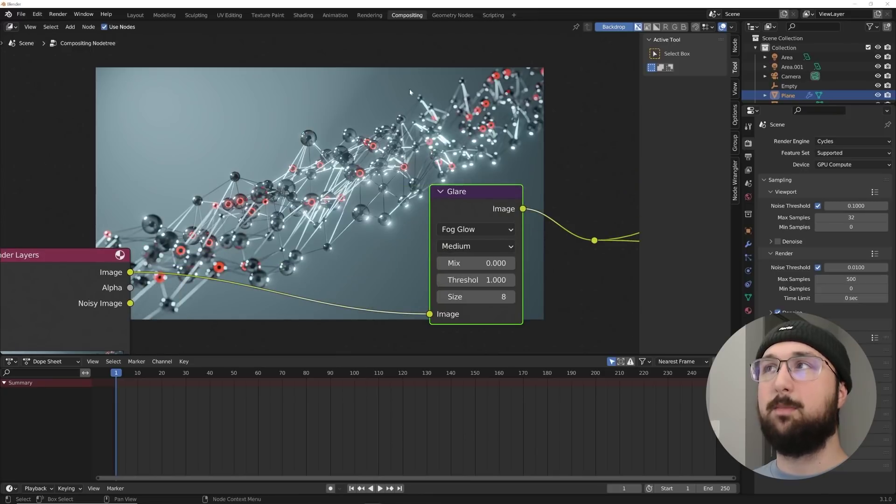
Return to the Layout workspace in rendered shading and set the Area.001 light's power to 1000 W
{"action": "left_click", "coordinate": [135, 15]}
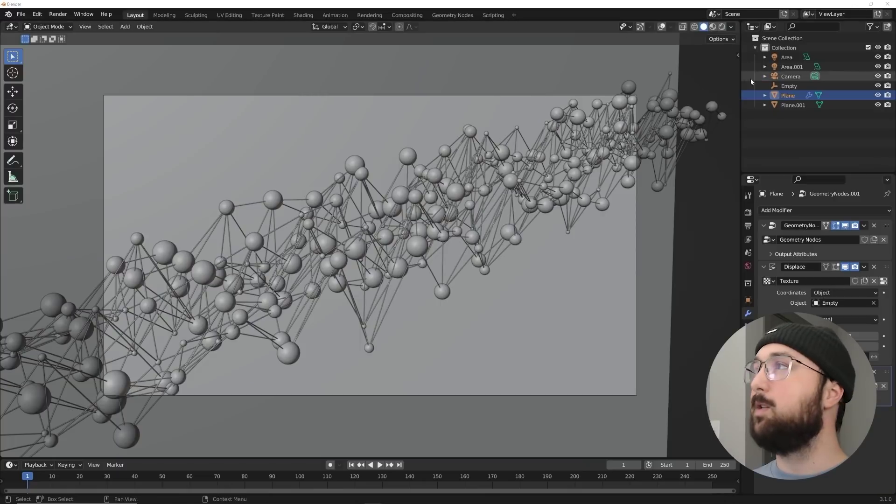
{"action": "left_click", "coordinate": [722, 27]}
{"action": "left_click", "coordinate": [792, 67]}
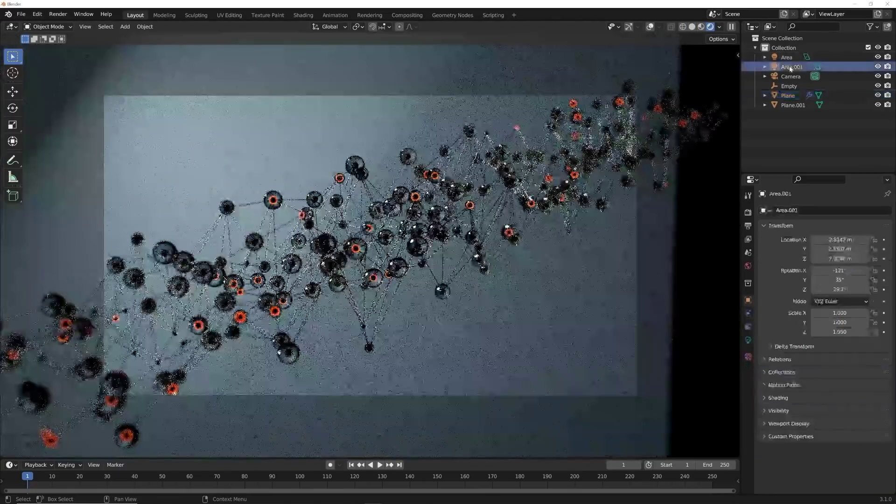
{"action": "left_click", "coordinate": [748, 340]}
{"action": "double_click", "coordinate": [833, 274]}
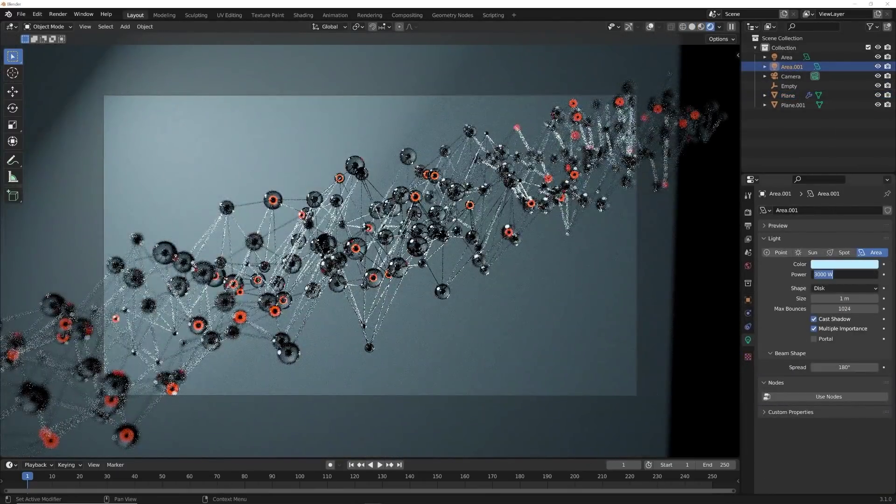
{"action": "type", "text": "1000"}
{"action": "key", "text": "Return"}
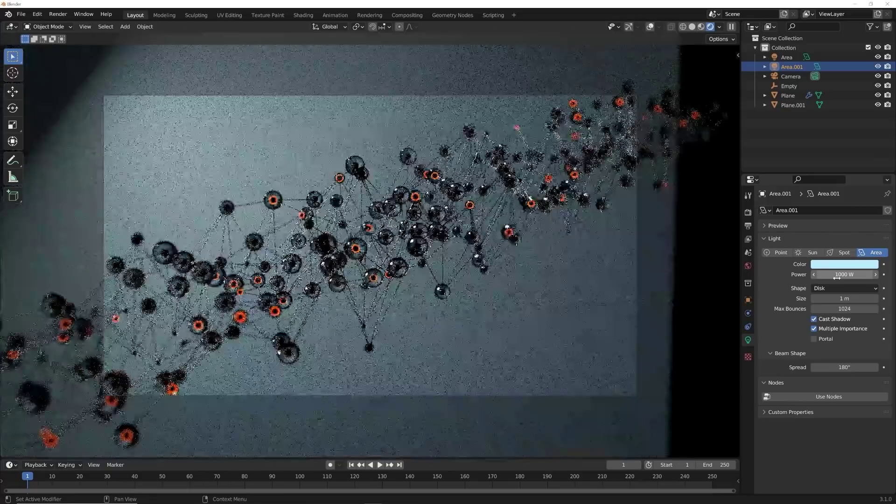
Select the plexus and open its LIGHJT METAL material in the Shading workspace at the emission nodes
{"action": "left_click", "coordinate": [396, 101]}
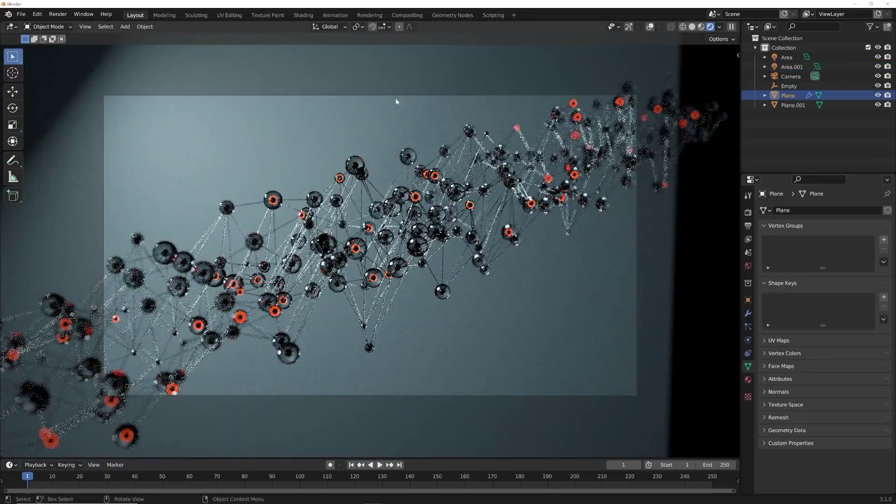
{"action": "left_click", "coordinate": [304, 15]}
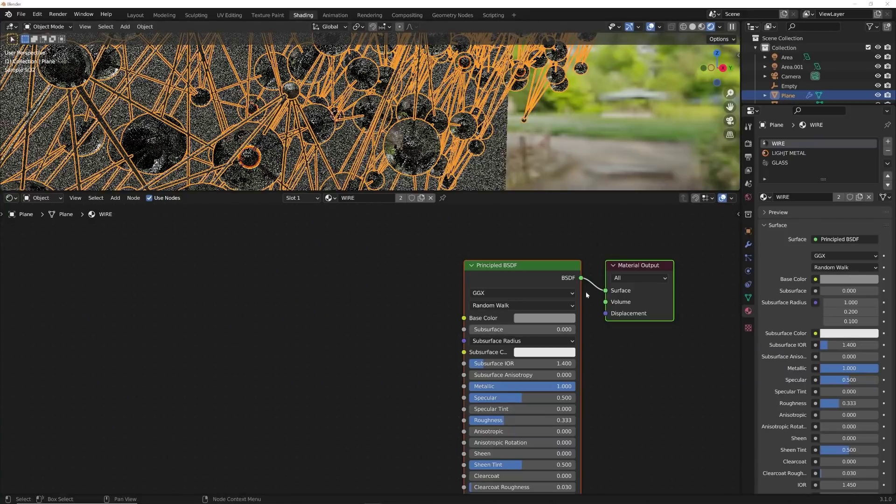
{"action": "left_click", "coordinate": [311, 200]}
{"action": "left_click", "coordinate": [269, 228]}
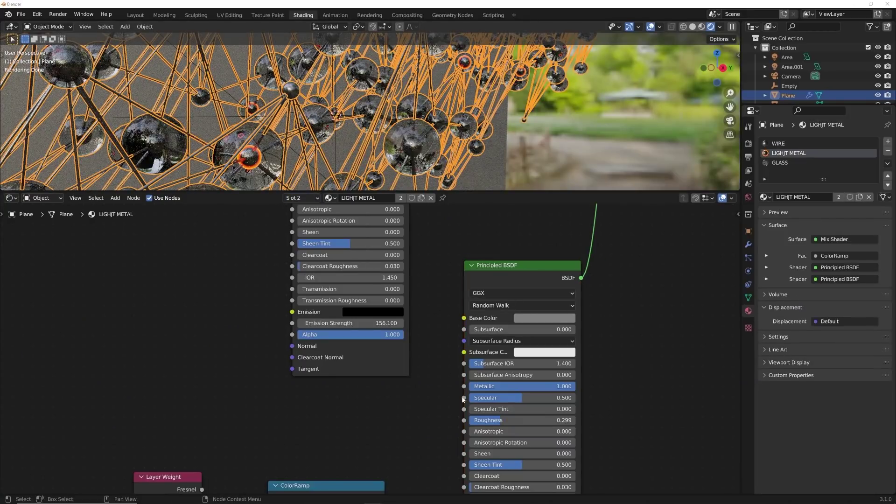
{"action": "scroll", "coordinate": [446, 347], "scroll_direction": "down", "scroll_amount": 4, "text": "shift"}
{"action": "middle_click_drag", "start_coordinate": [513, 445], "coordinate": [491, 380]}
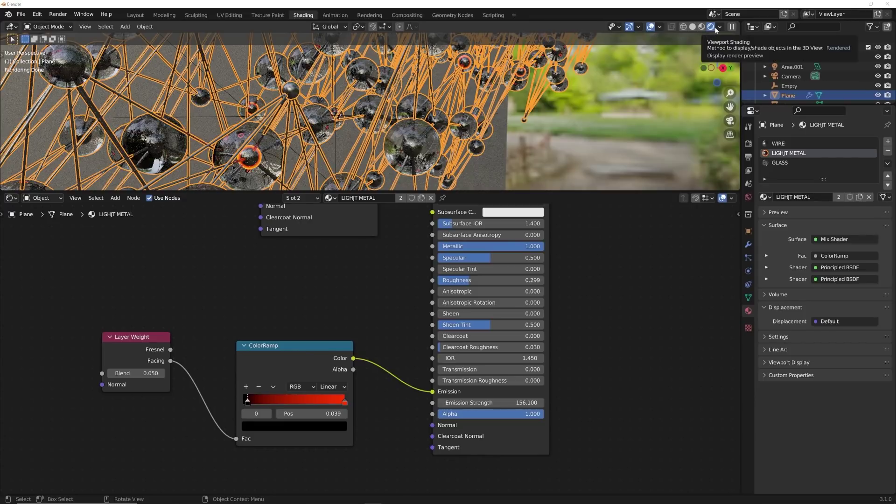
Look through the camera and set the Layer Weight Blend of the LIGHJT METAL material to 0.100
{"action": "key", "text": "KP_0"}
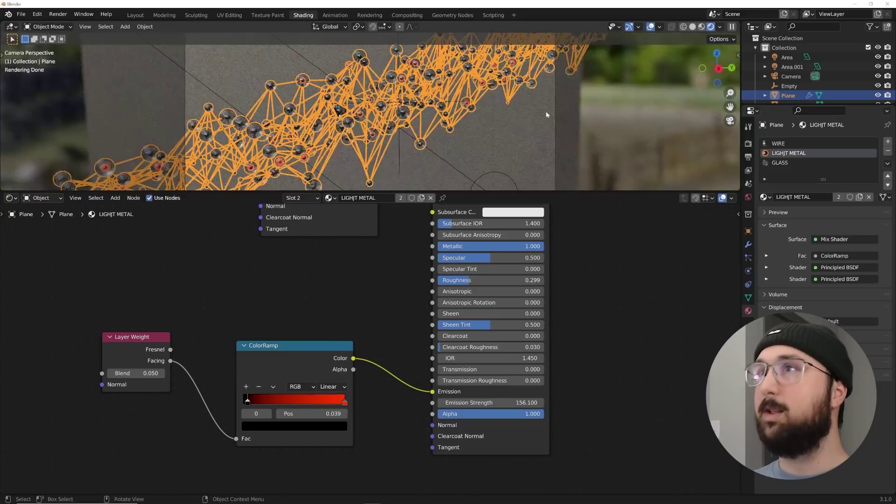
{"action": "left_click", "coordinate": [560, 113]}
{"action": "scroll", "coordinate": [384, 169], "scroll_direction": "up", "scroll_amount": 4}
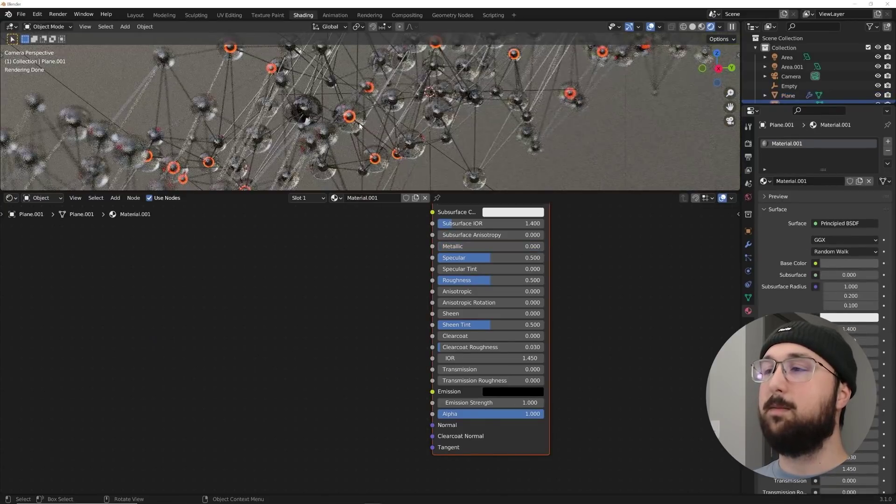
{"action": "left_click", "coordinate": [359, 126]}
{"action": "scroll", "coordinate": [294, 385], "scroll_direction": "up", "scroll_amount": 2}
{"action": "middle_click_drag", "start_coordinate": [298, 386], "coordinate": [433, 357]}
{"action": "mouse_move", "coordinate": [203, 351]}
{"action": "left_mouse_down"}
{"action": "mouse_move", "coordinate": [220, 350]}
{"action": "mouse_move", "coordinate": [212, 353]}
{"action": "left_mouse_up"}
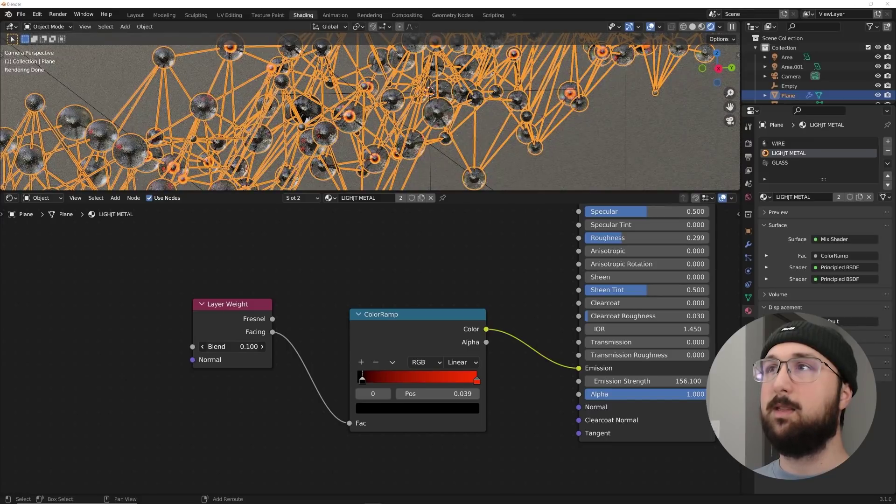
Set the Emission Strength of the LIGHJT METAL material's glowing Principled BSDF to 300
{"action": "double_click", "coordinate": [646, 381]}
{"action": "type", "text": "30"}
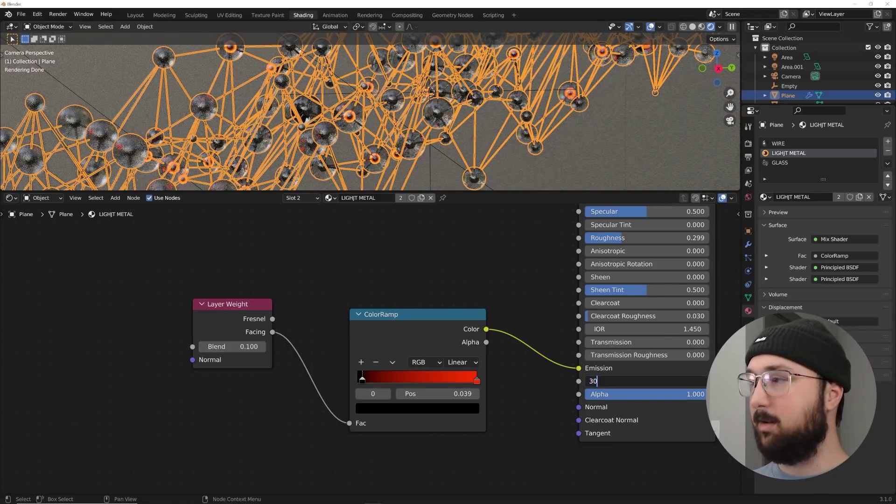
{"action": "type", "text": "0"}
{"action": "key", "text": "Return"}
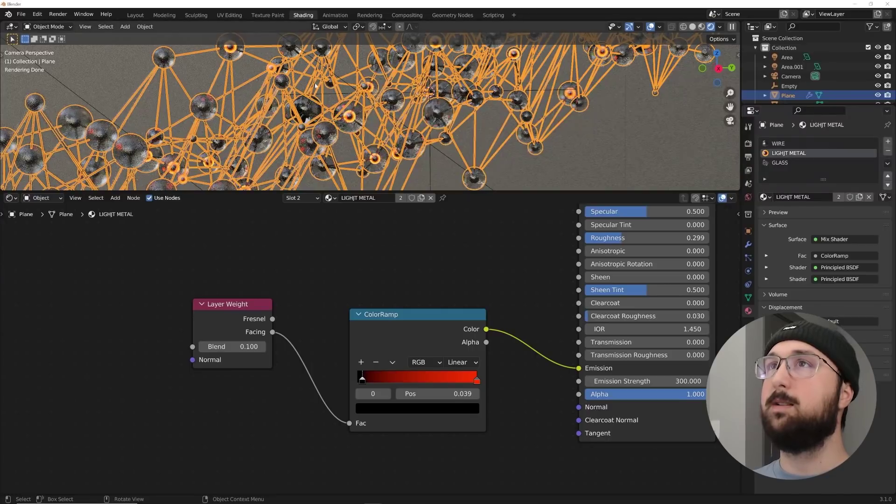
Switch the viewport to solid shading, render the image, check the composited glow and close the render window
{"action": "scroll", "coordinate": [316, 86], "scroll_direction": "down", "scroll_amount": 3}
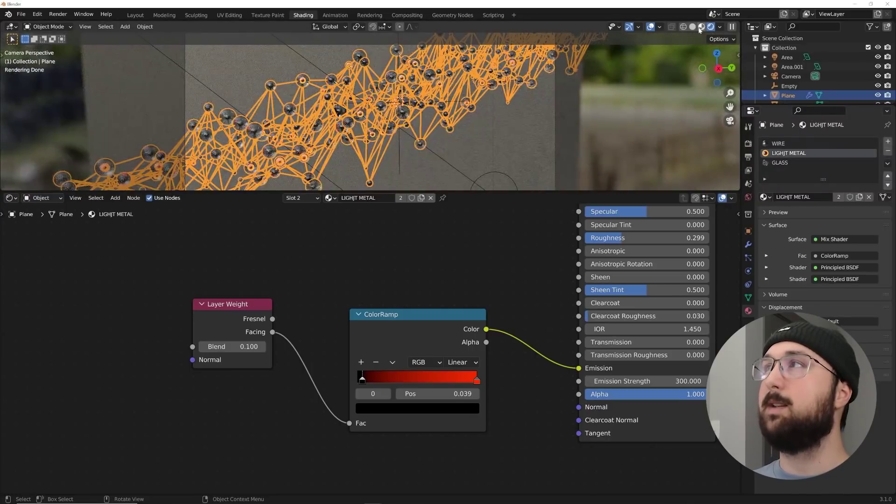
{"action": "left_click", "coordinate": [700, 27]}
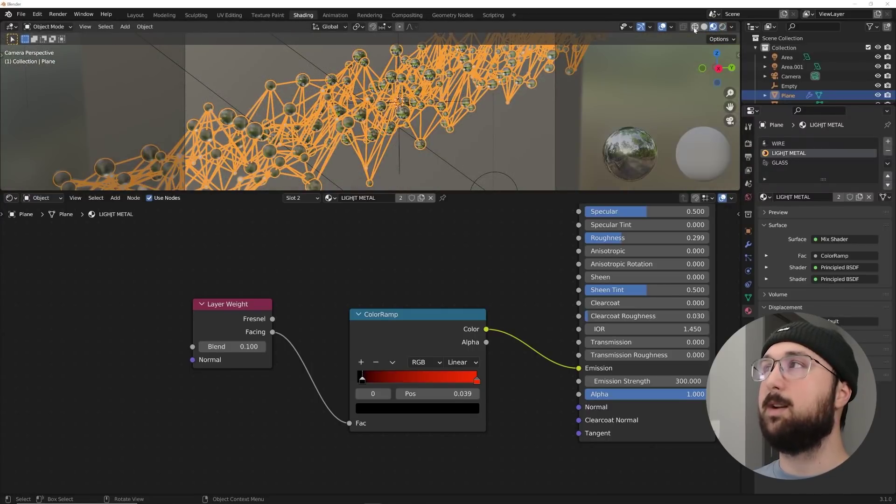
{"action": "left_click", "coordinate": [702, 27]}
{"action": "key", "text": "F11"}
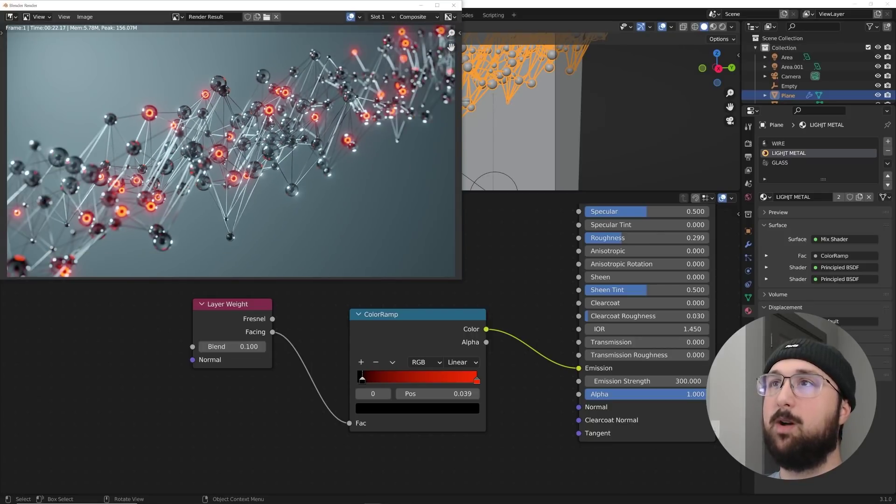
{"action": "left_click", "coordinate": [453, 6]}
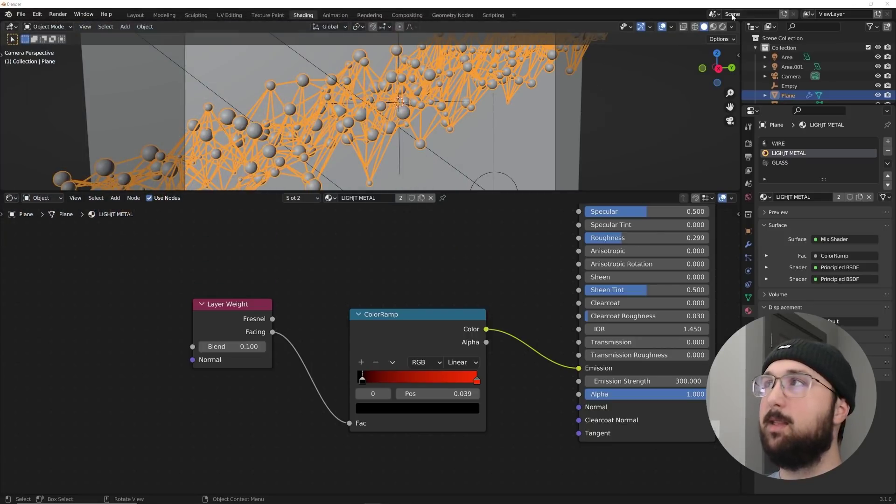
With overlays hidden in rendered shading, set the emission ColorRamp's black stop to 0.132 and red stop to 0.650, then view it in Layout
{"action": "left_click", "coordinate": [724, 27]}
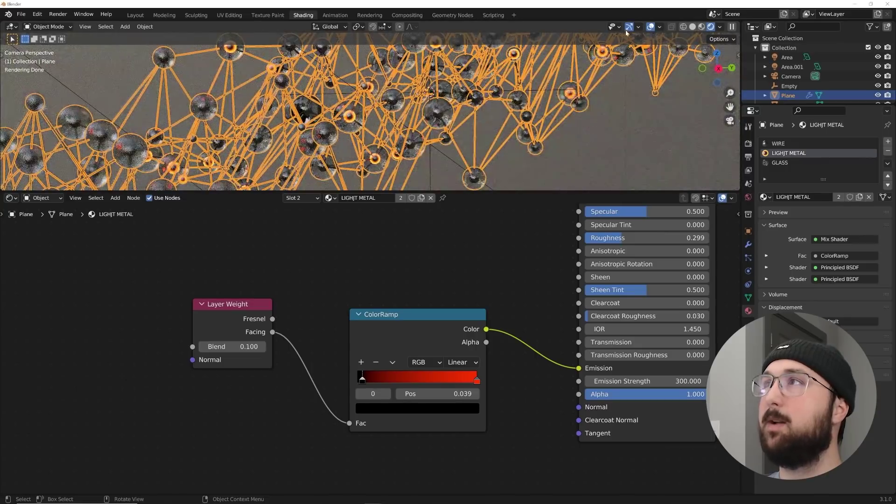
{"action": "left_click", "coordinate": [651, 27]}
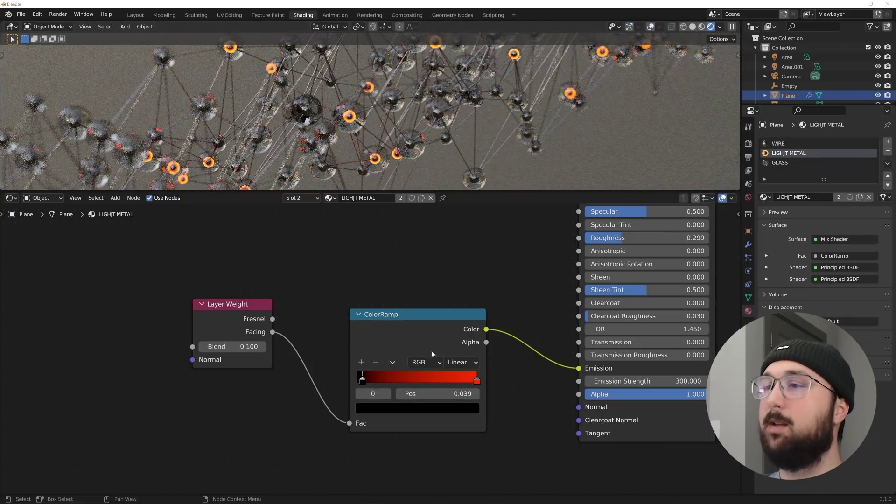
{"action": "left_click_drag", "start_coordinate": [366, 383], "coordinate": [377, 380]}
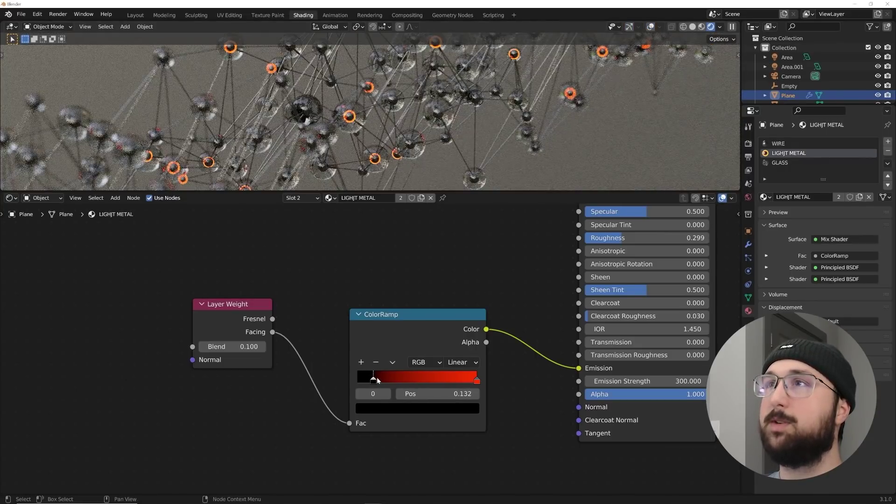
{"action": "left_click_drag", "start_coordinate": [476, 380], "coordinate": [448, 380]}
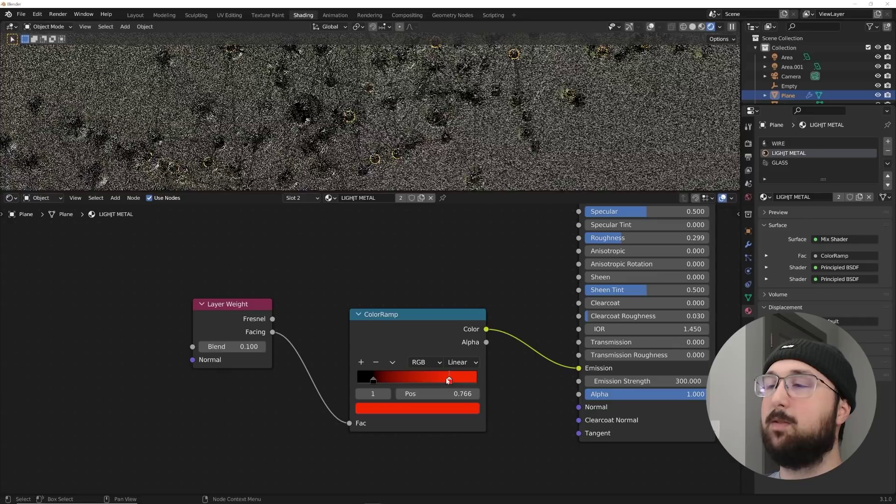
{"action": "left_click_drag", "start_coordinate": [449, 380], "coordinate": [435, 380]}
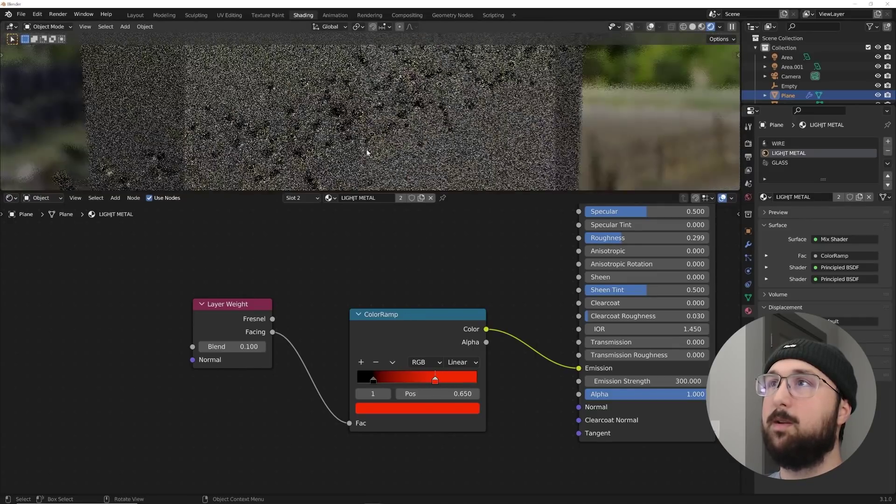
{"action": "scroll", "coordinate": [370, 152], "scroll_direction": "up", "scroll_amount": 2}
{"action": "left_click", "coordinate": [134, 16]}
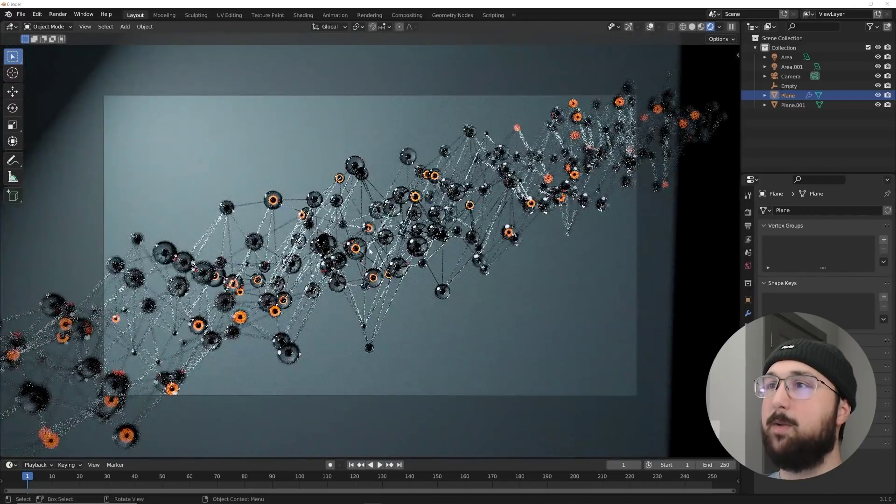
Show the viewport overlays and place a linked duplicate of the plexus object above the original, near the camera frame's upper edge
{"action": "left_click", "coordinate": [356, 250]}
{"action": "left_click", "coordinate": [654, 27]}
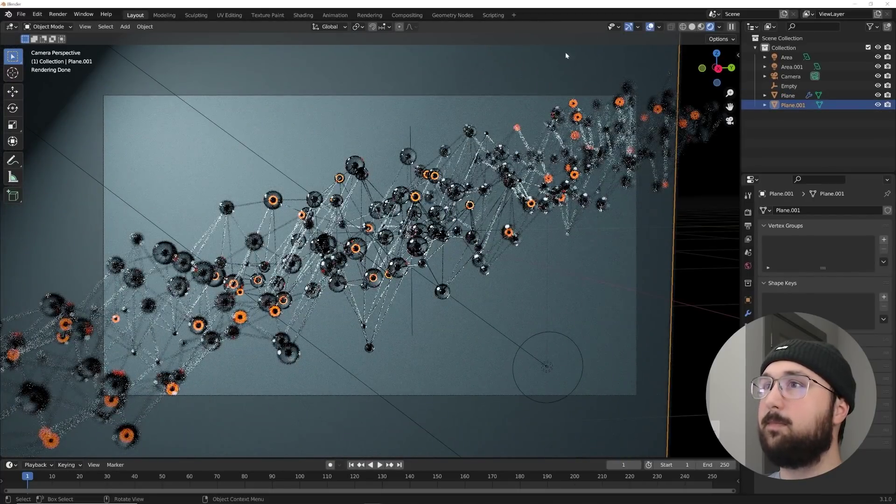
{"action": "left_click", "coordinate": [418, 235]}
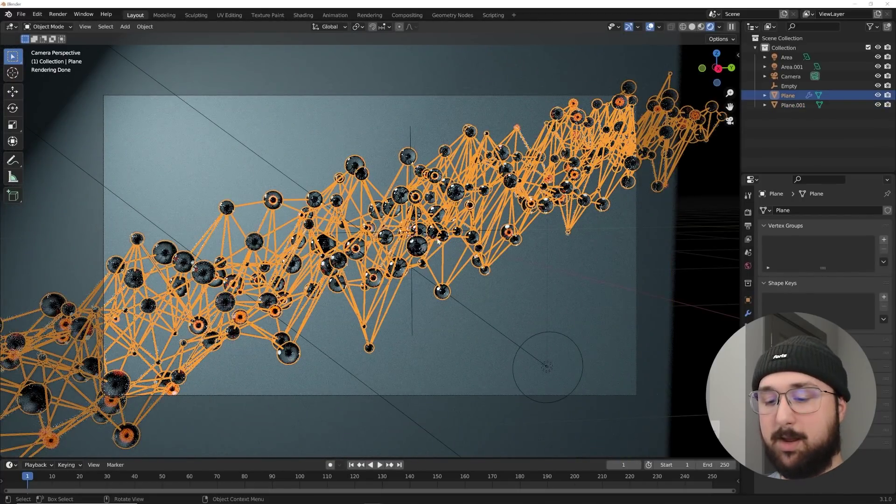
{"action": "key", "text": "shift+d"}
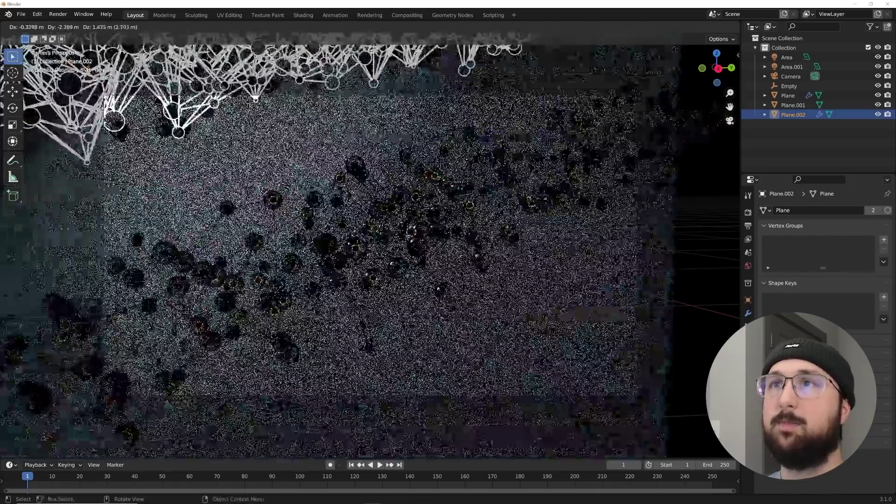
{"action": "left_click", "coordinate": [186, 114]}
Make a second linked duplicate of the plexus, place it below the original in the camera frame's lower-right area, and deselect it
{"action": "key", "text": "alt+d"}
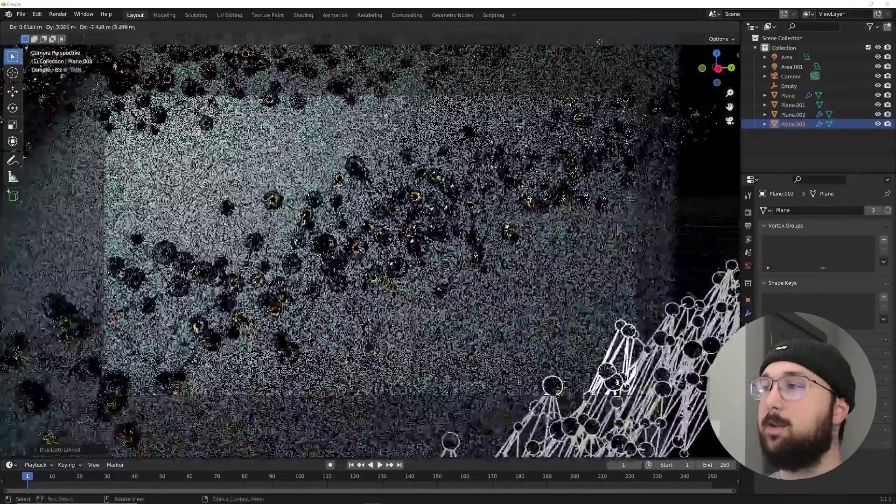
{"action": "left_click", "coordinate": [599, 41]}
{"action": "left_click", "coordinate": [724, 206]}
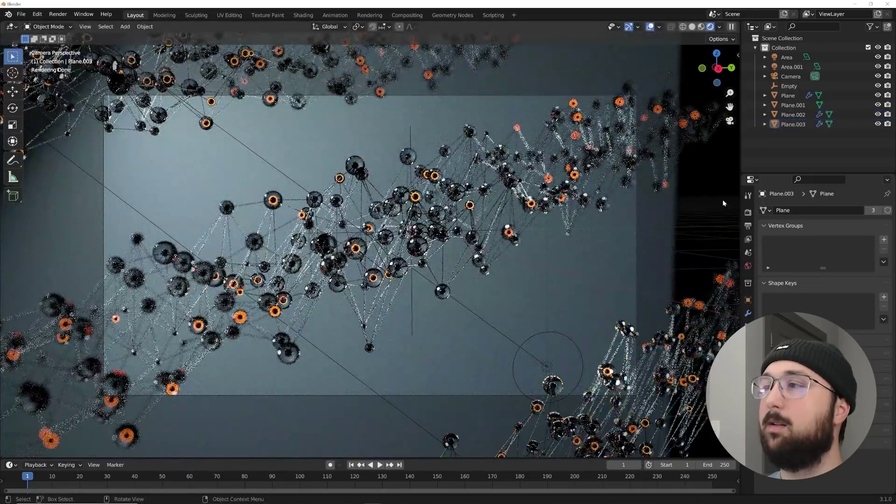
Adjust the scale and angle of the upper plexus copy so it dips into the camera frame
{"action": "left_click", "coordinate": [217, 127]}
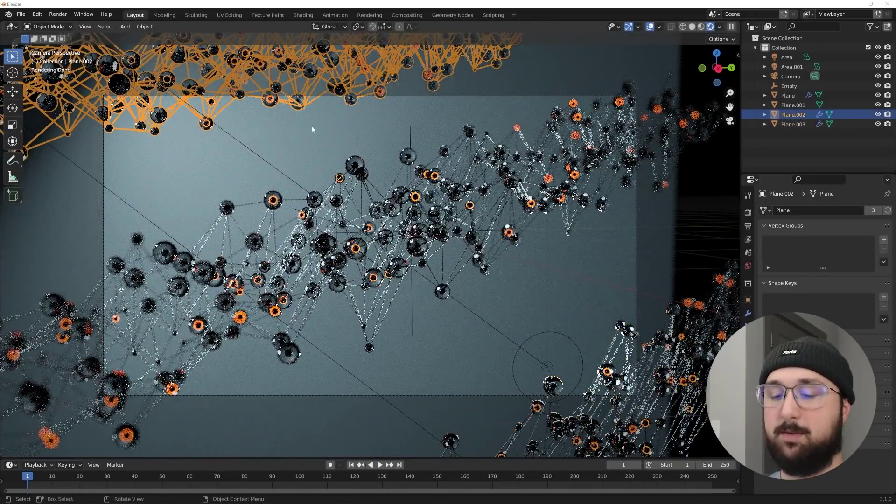
{"action": "key", "text": "s"}
{"action": "left_click", "coordinate": [412, 232]}
{"action": "left_click", "coordinate": [681, 246]}
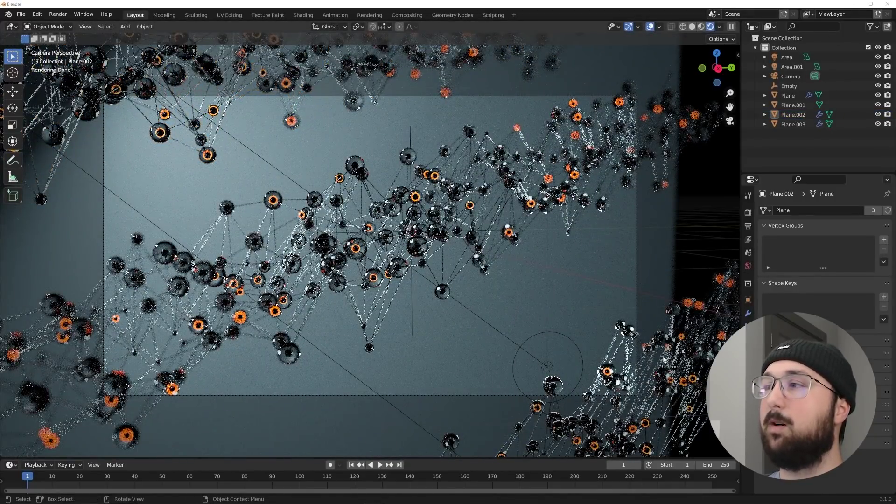
Rotate the lower plexus copy freely until its strand runs along the lower edge of the camera frame
{"action": "left_click", "coordinate": [664, 355]}
{"action": "key", "text": "r"}
{"action": "key", "text": "r"}
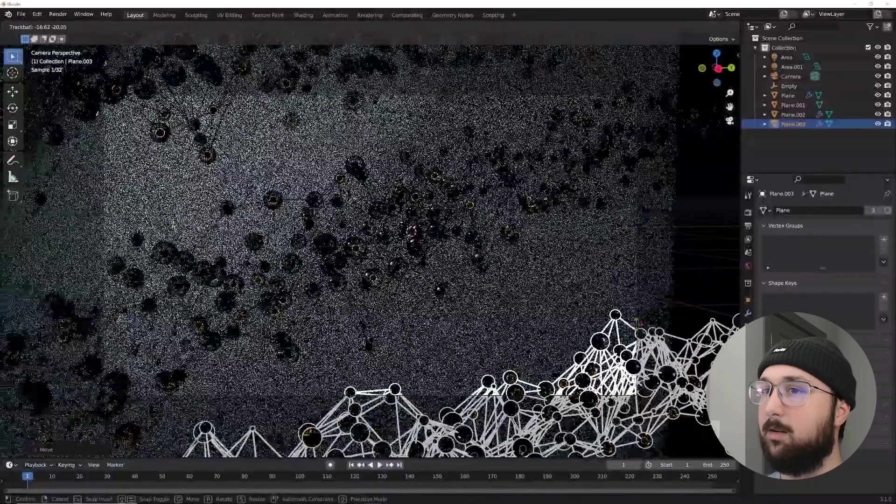
{"action": "left_click", "coordinate": [639, 328]}
{"action": "left_click", "coordinate": [681, 283]}
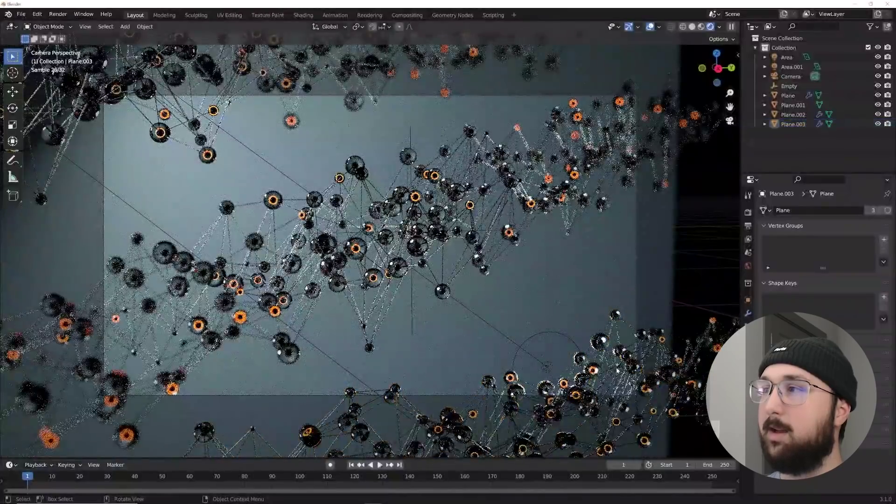
{"action": "left_click", "coordinate": [620, 381]}
{"action": "key", "text": "r"}
{"action": "key", "text": "r"}
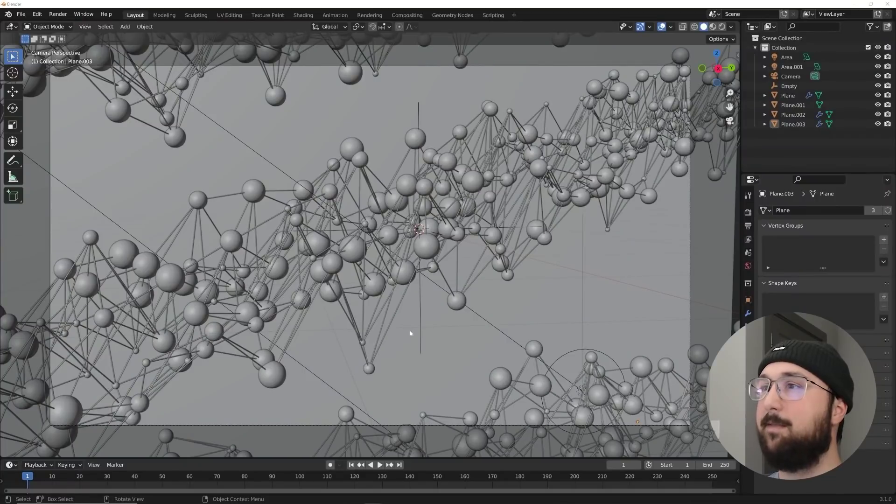
Select the Empty driving the plexus, enlarge the timeline, and keyframe the Empty's Y rotation at -3.53° on frame 1
{"action": "left_click", "coordinate": [421, 328]}
{"action": "key", "text": "g"}
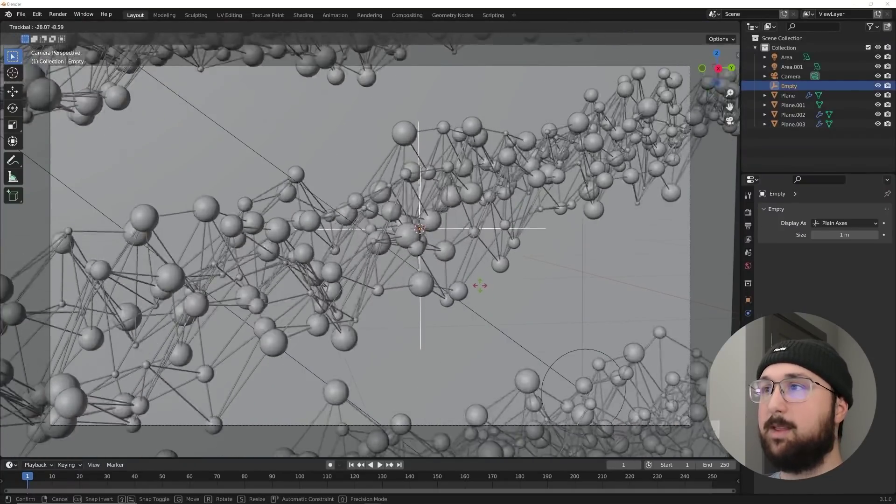
{"action": "key", "text": "Escape"}
{"action": "left_click", "coordinate": [748, 299]}
{"action": "left_click_drag", "start_coordinate": [293, 458], "coordinate": [303, 457]}
{"action": "left_click_drag", "start_coordinate": [523, 458], "coordinate": [523, 425]}
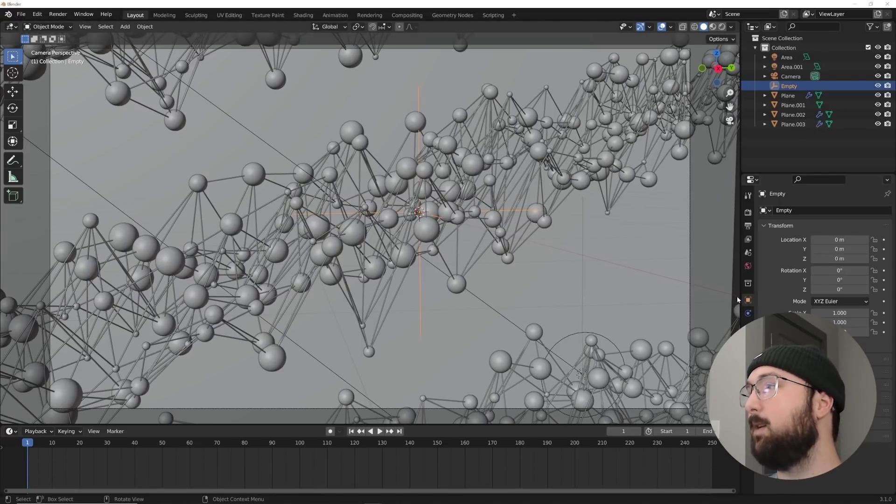
{"action": "left_click_drag", "start_coordinate": [839, 280], "coordinate": [808, 279]}
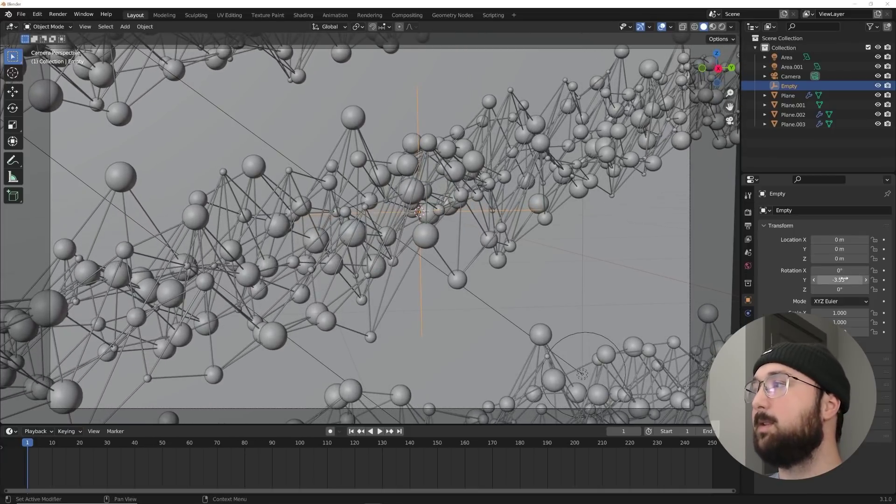
{"action": "key", "text": "i"}
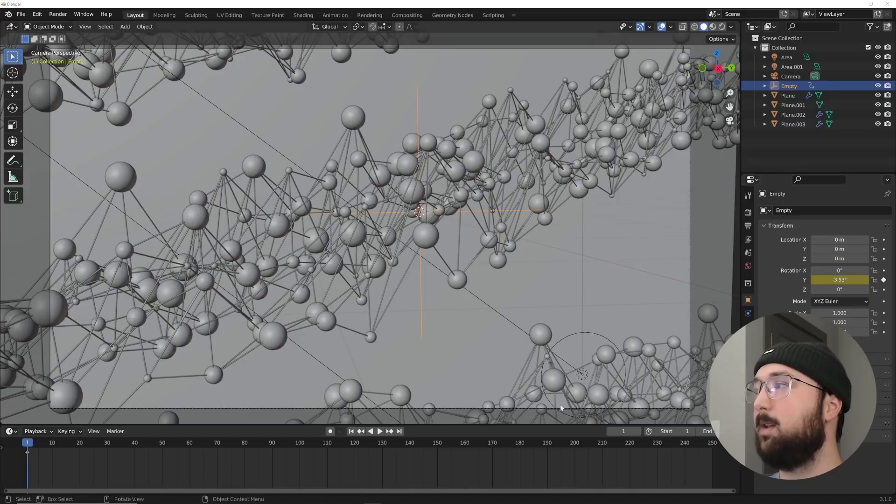
Keyframe the Empty's Y rotation at 21.8° on the last frame, 250
{"action": "left_click", "coordinate": [399, 431]}
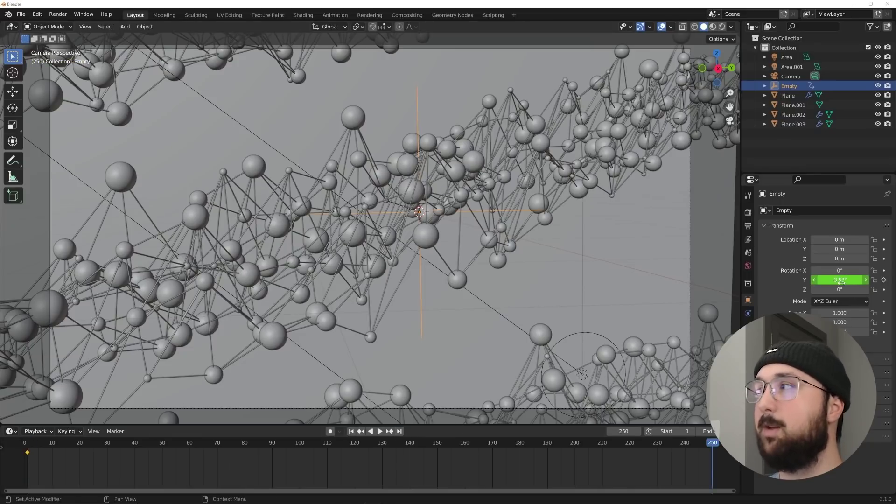
{"action": "left_click_drag", "start_coordinate": [827, 279], "coordinate": [885, 283]}
{"action": "left_click", "coordinate": [884, 280]}
Play the animation in the camera view to check how the plexus strands move, and stop playback
{"action": "key", "text": "space"}
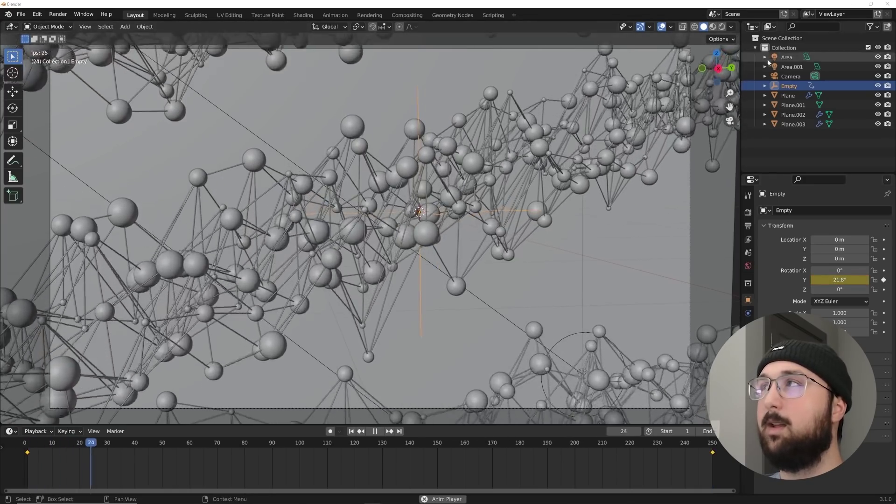
{"action": "scroll", "coordinate": [507, 222], "scroll_direction": "up", "scroll_amount": 1}
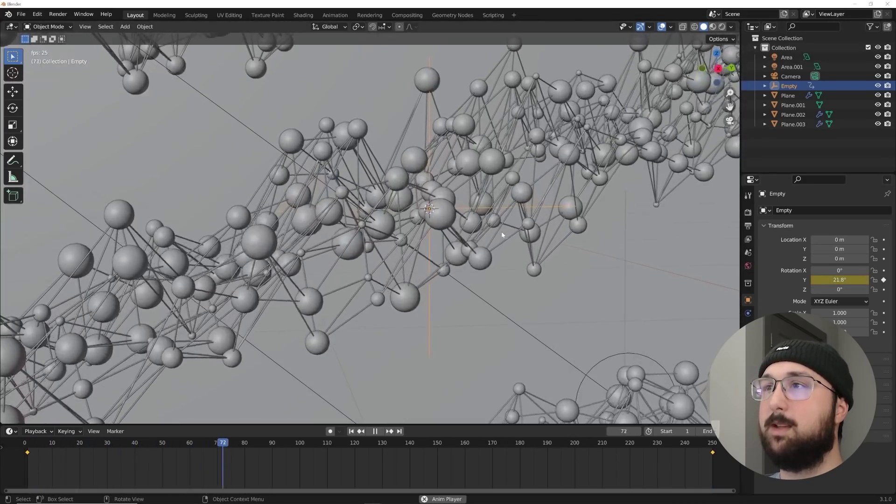
{"action": "scroll", "coordinate": [482, 254], "scroll_direction": "down", "scroll_amount": 2}
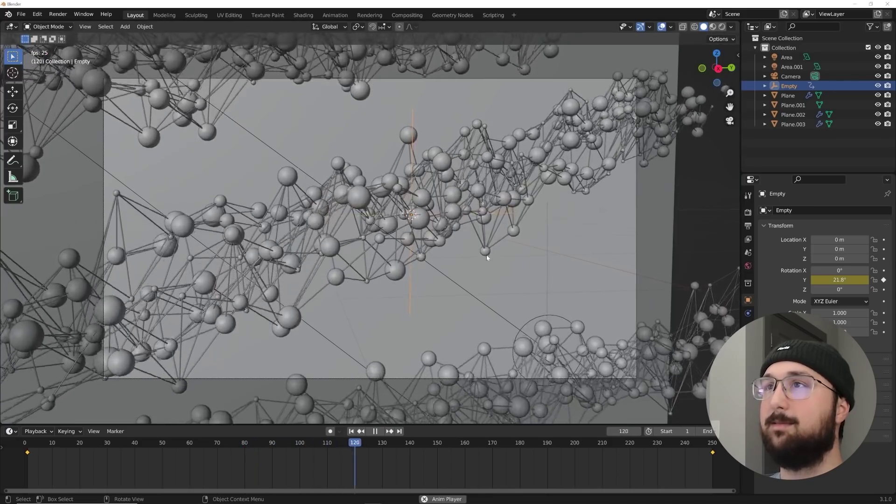
{"action": "key", "text": "space"}
Preview frame 132 in rendered shading, return to solid shading, and render the image to inspect the composited result
{"action": "left_click", "coordinate": [721, 27]}
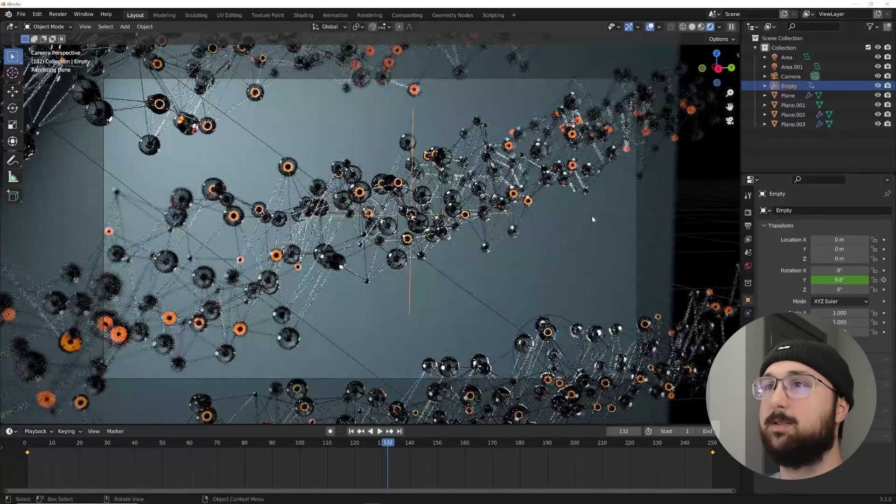
{"action": "left_click", "coordinate": [692, 27]}
{"action": "left_click", "coordinate": [56, 14]}
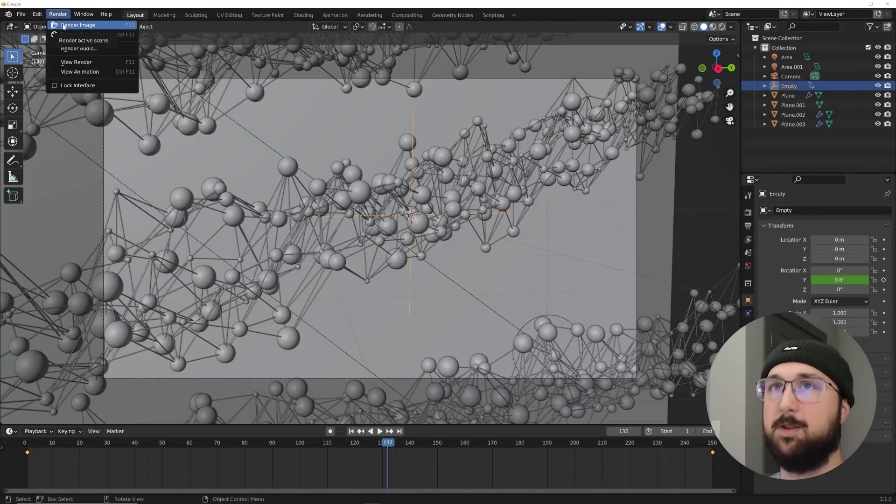
{"action": "left_click", "coordinate": [63, 25]}
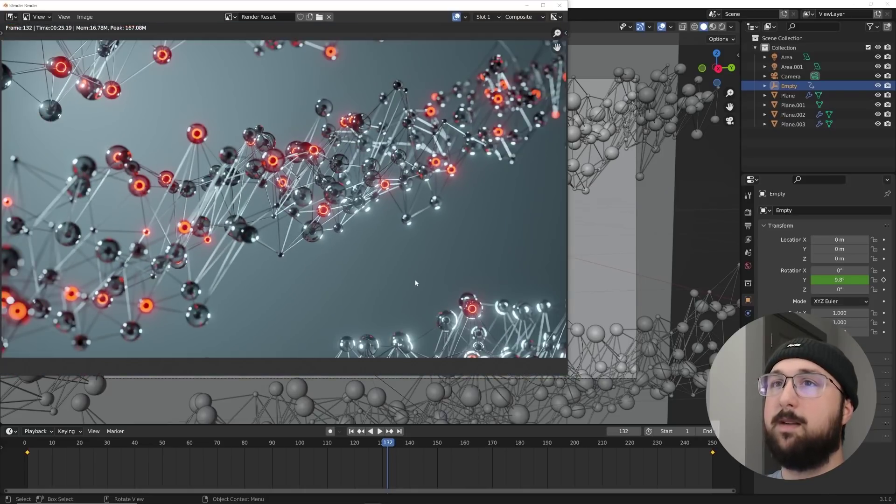
{"action": "scroll", "coordinate": [415, 281], "scroll_direction": "down", "scroll_amount": 2}
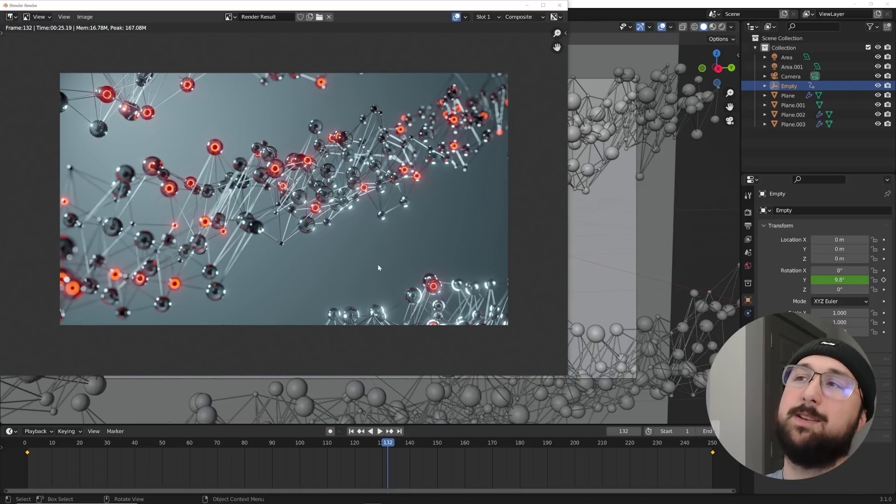